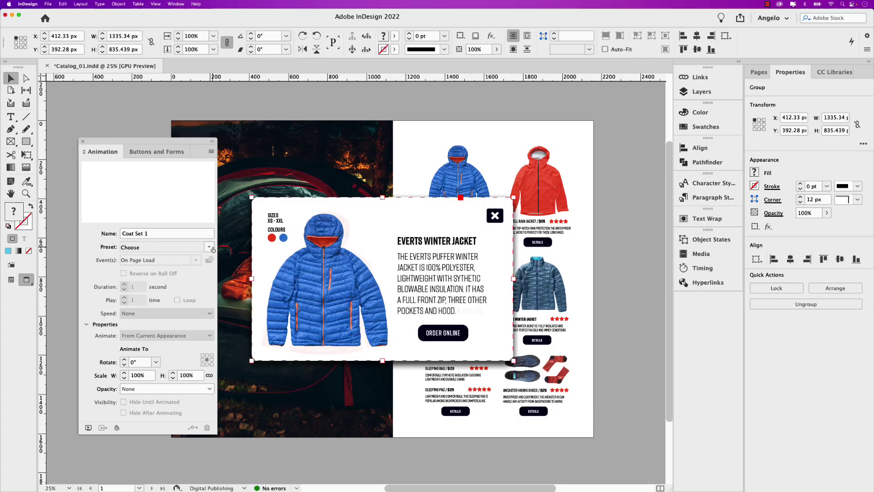
- Apply the Zoom In (2D) animation preset to the Coat Set 1 card group
left_click(212, 248)
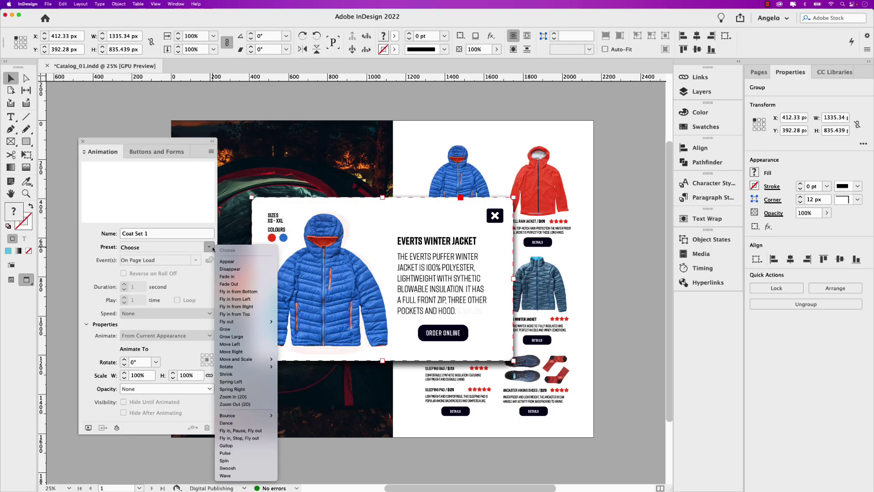
left_click(242, 397)
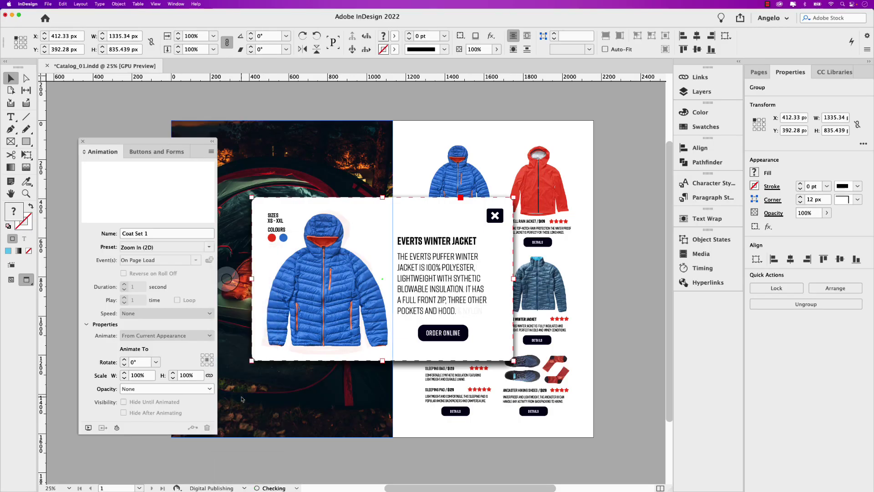
- Preview the page's interactivity by opening the Rockwell Rain Jacket details card and closing it again
key("super+shift+Return")
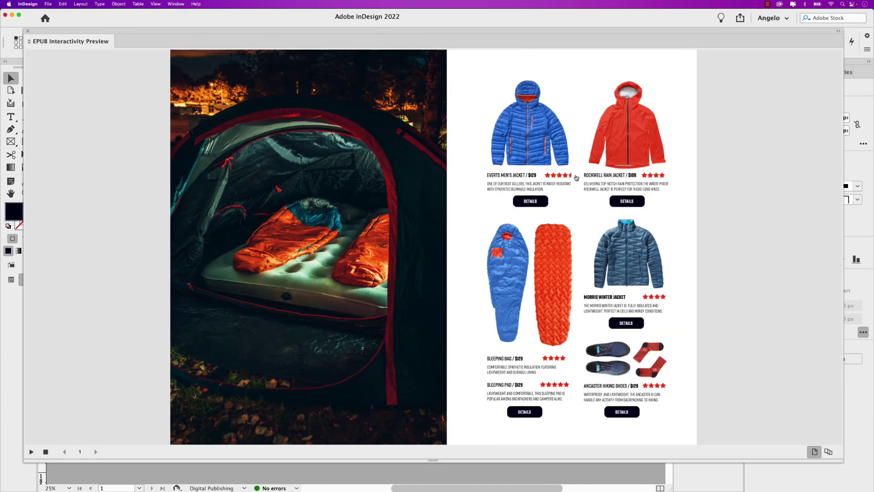
left_click(620, 204)
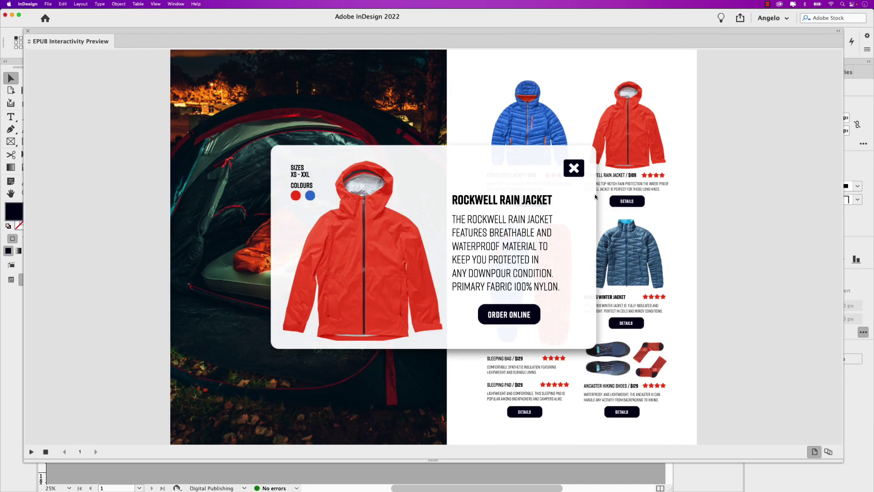
left_click(576, 172)
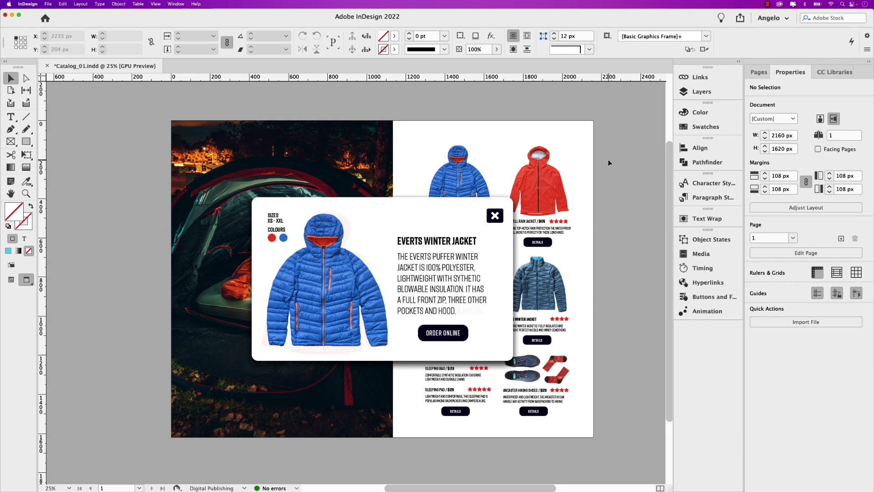
- Inspect the layer stack by toggling the visibility of the Card 1 and Card 2 layers off and back on
left_click(693, 93)
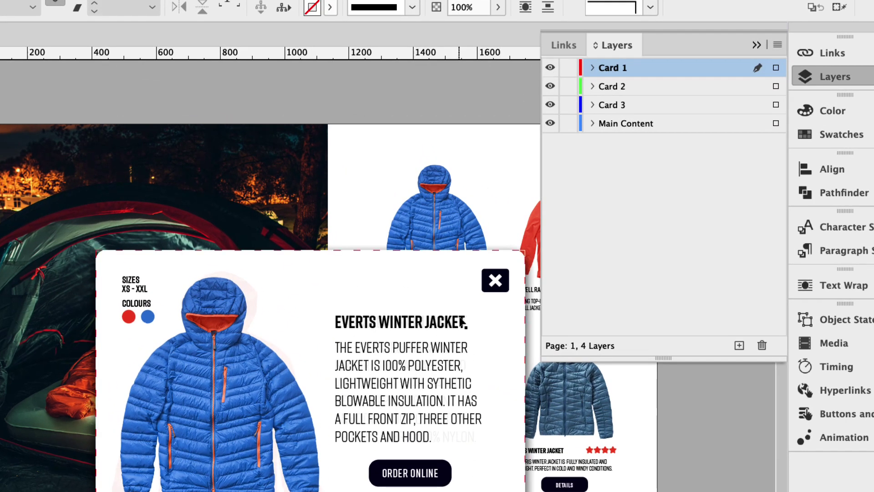
left_click(223, 387)
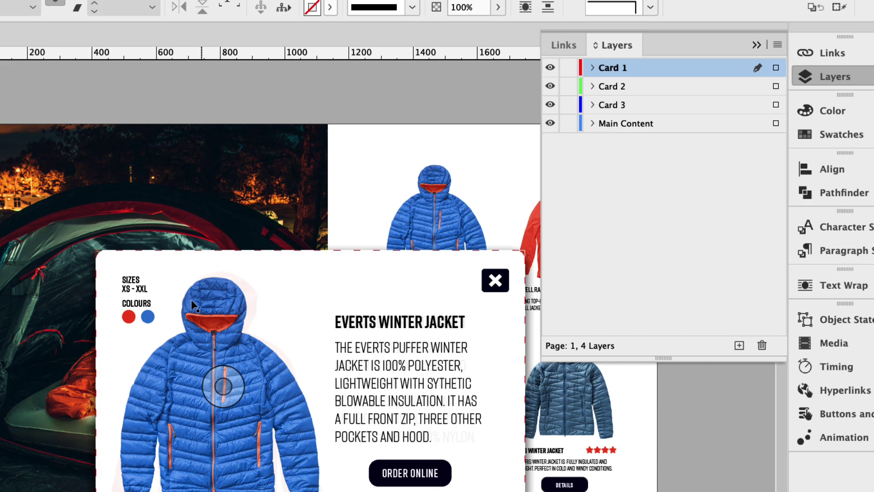
left_click(550, 67)
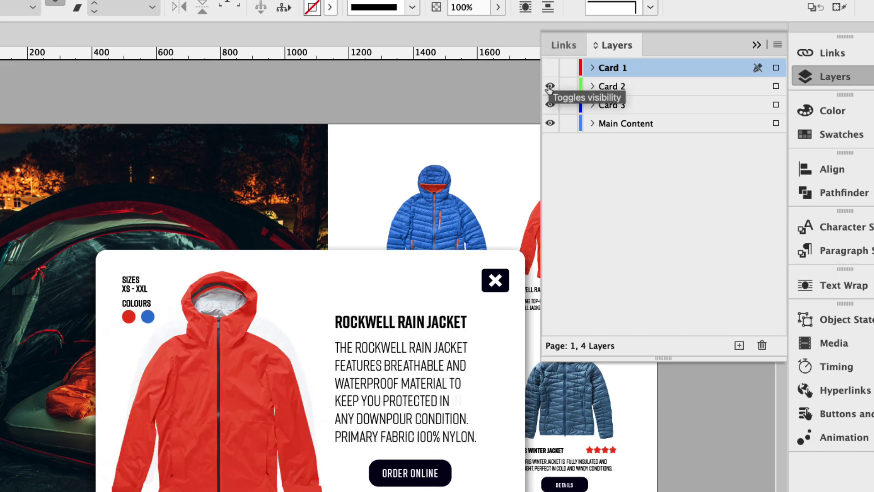
left_click(550, 87)
left_click(550, 87)
left_click(550, 68)
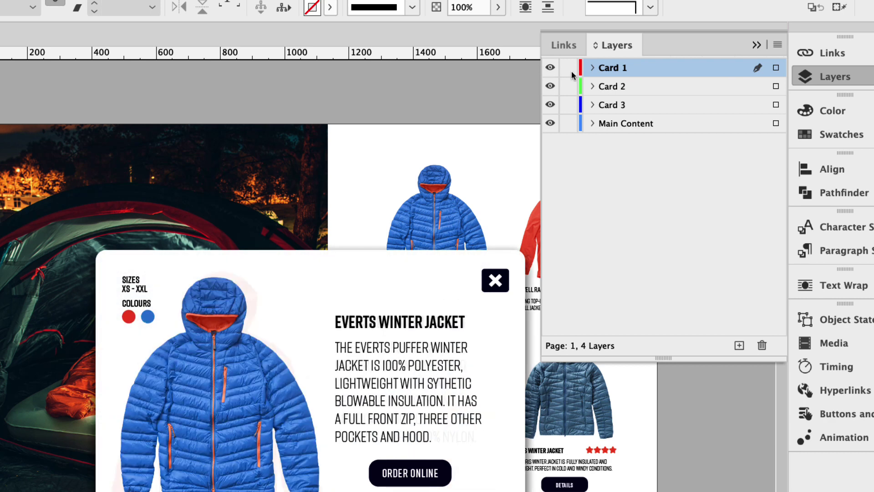
- Examine the objects inside the Card 1 layer, toggling the close button's visibility, and close the layer list
left_click(590, 67)
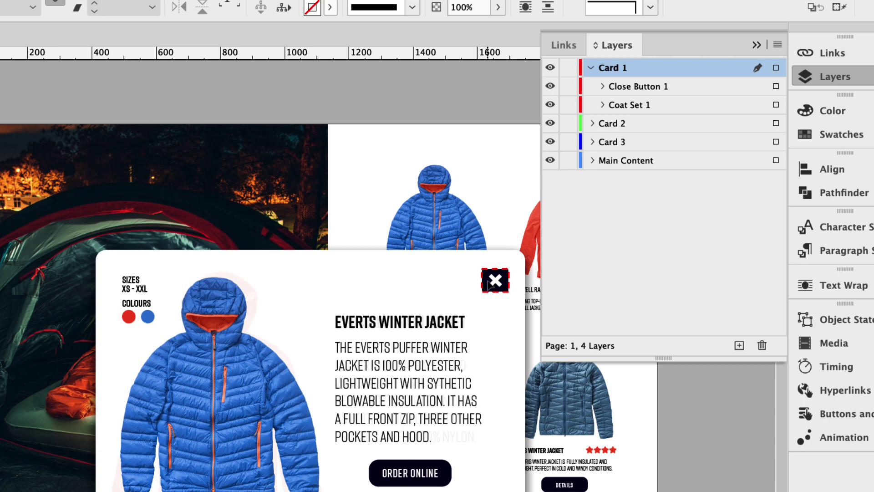
left_click(550, 86)
left_click(550, 87)
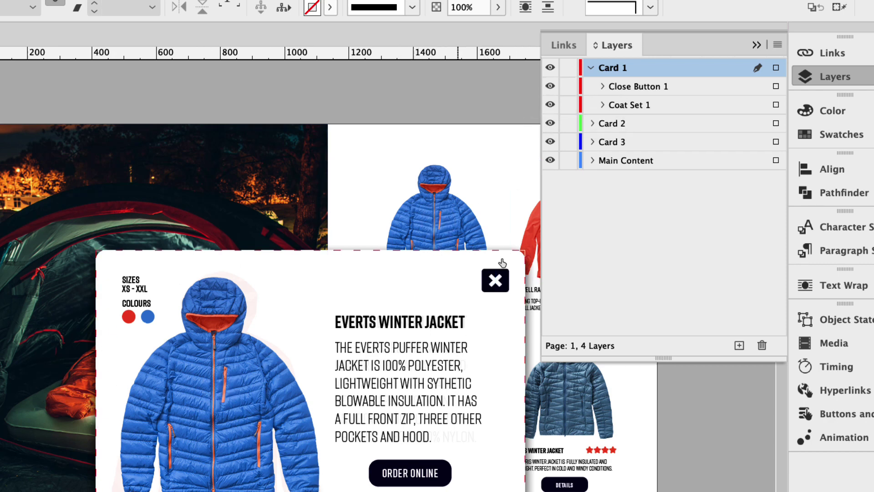
left_click(590, 67)
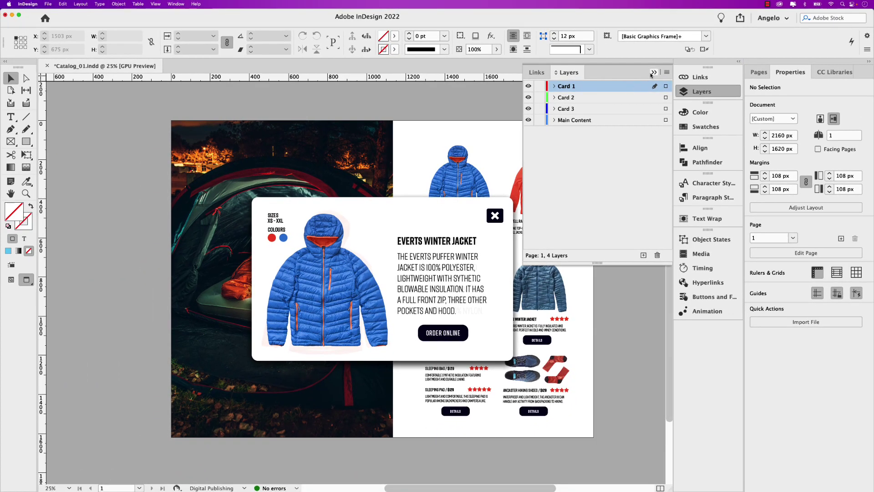
left_click(753, 48)
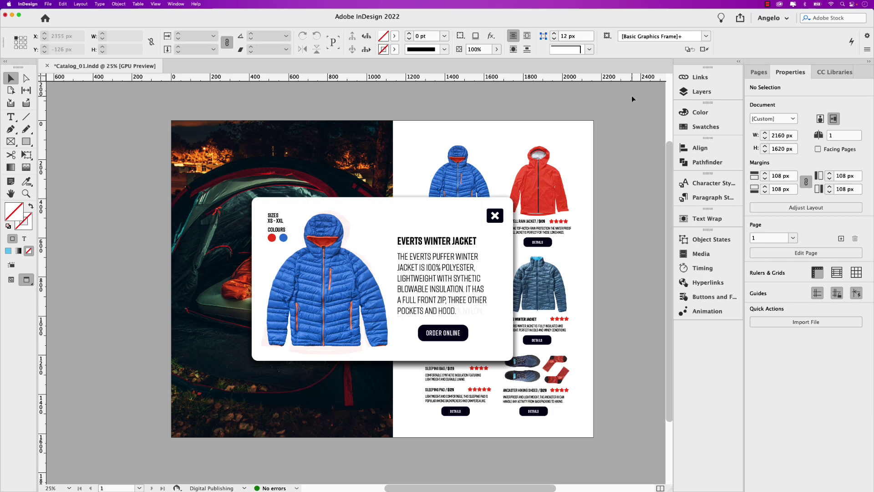
- Undock Animation and Buttons and Forms, group them in one floating window beside the card, and collapse the remaining docked group
left_click(701, 311)
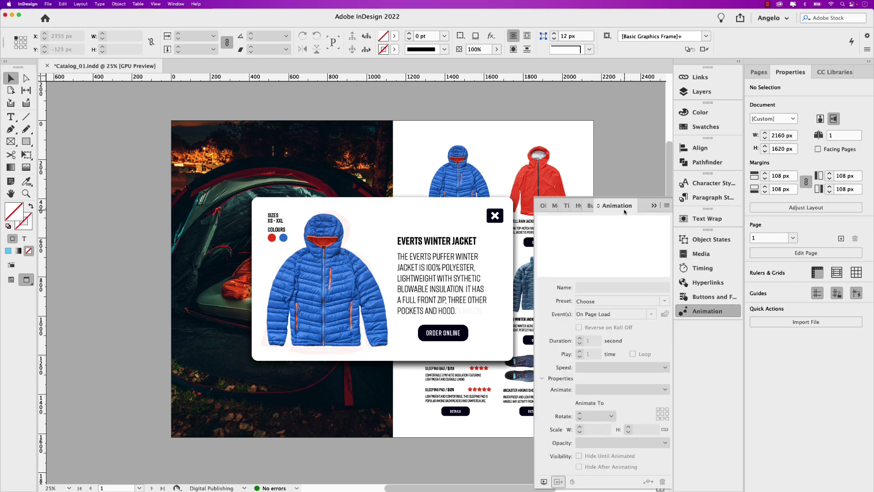
left_click_drag(624, 212, 161, 144)
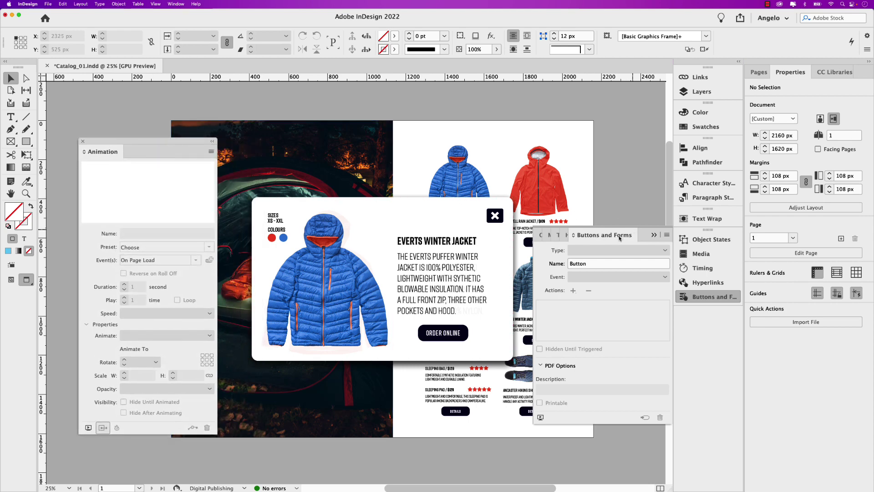
left_click_drag(618, 237, 164, 151)
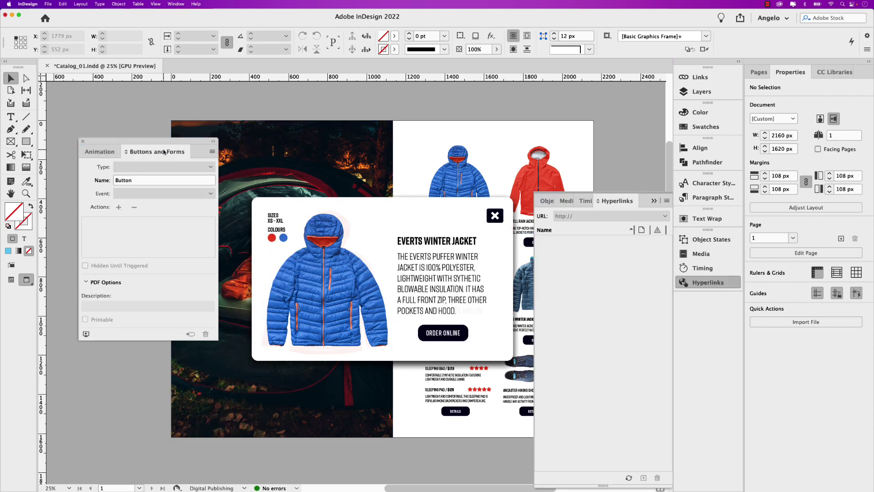
left_click(654, 201)
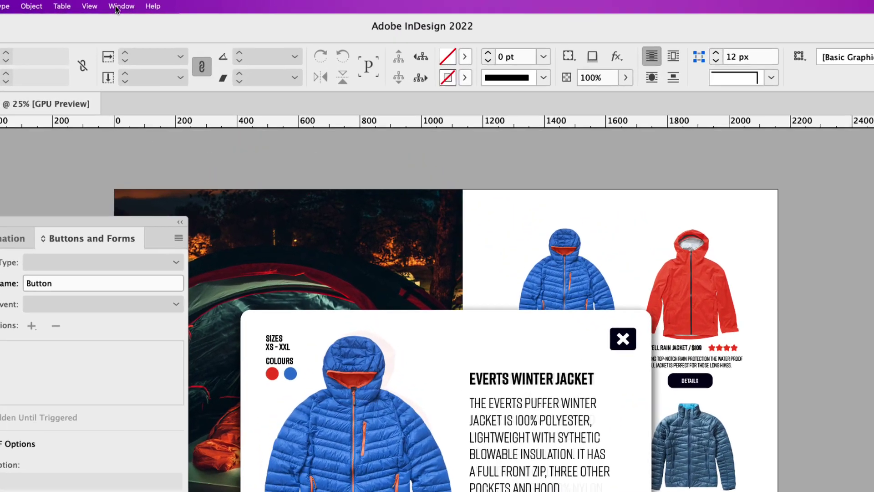
left_click(176, 4)
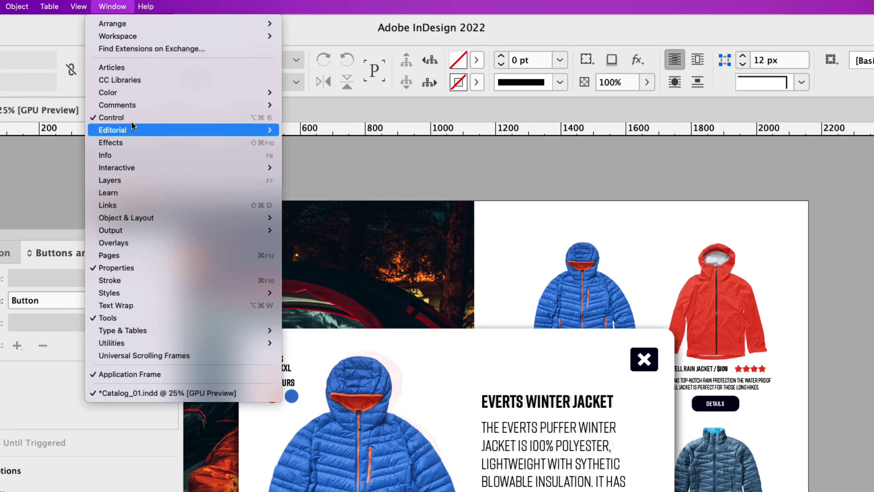
mouse_move(139, 168)
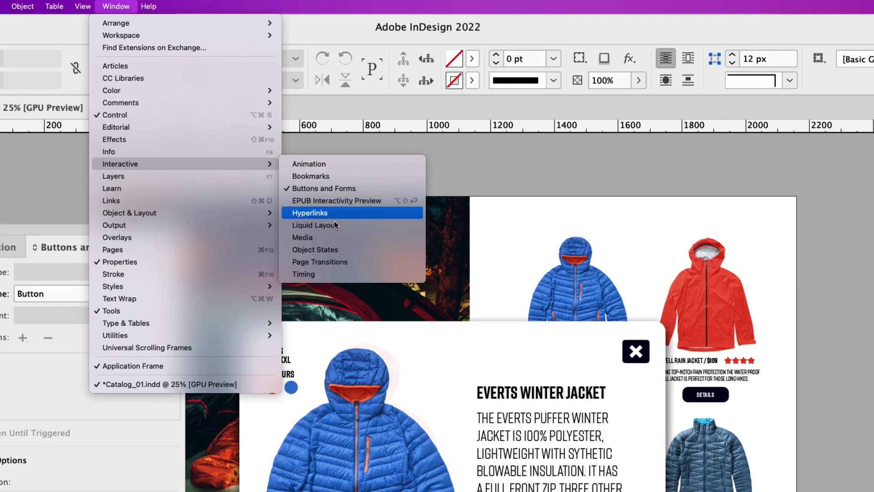
left_click(140, 171)
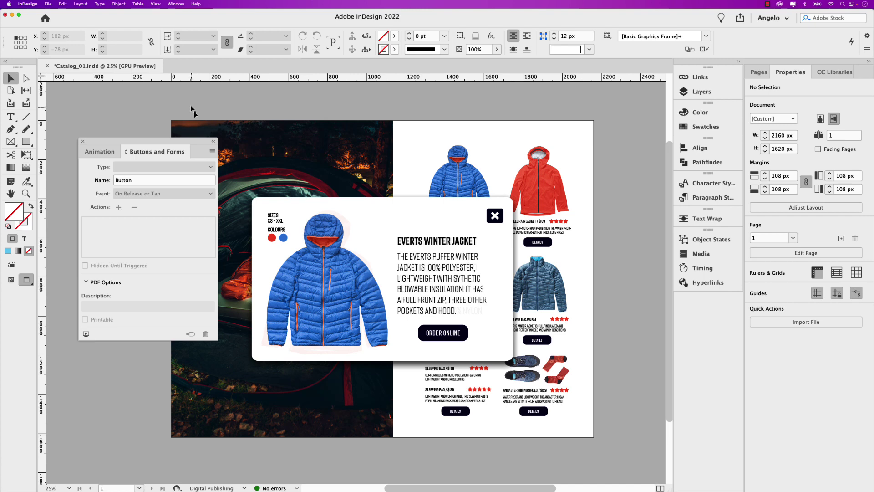
- Animate the Everts Winter Jacket card group with the Zoom In (2D) preset and a duration of 0.125 seconds
left_click(362, 219)
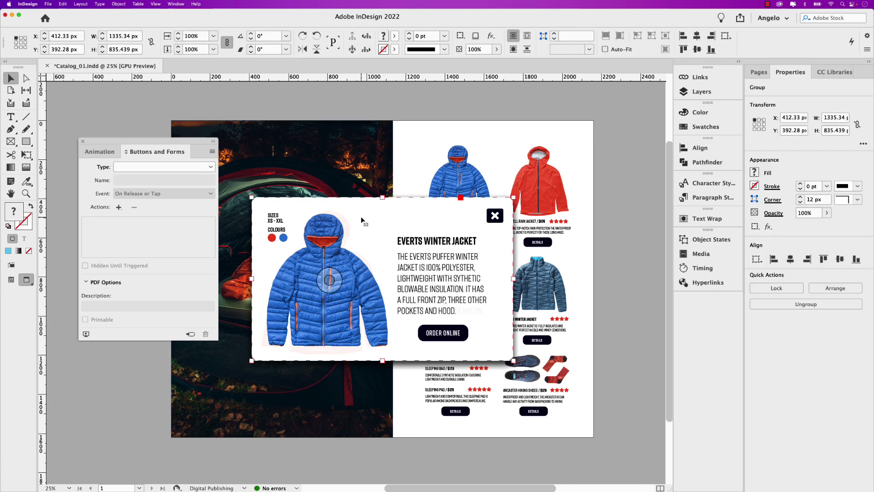
left_click(103, 152)
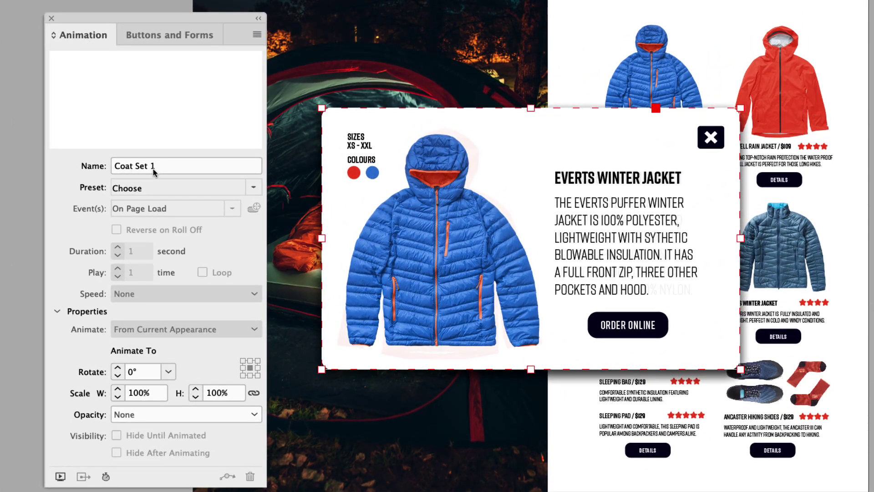
left_click(253, 187)
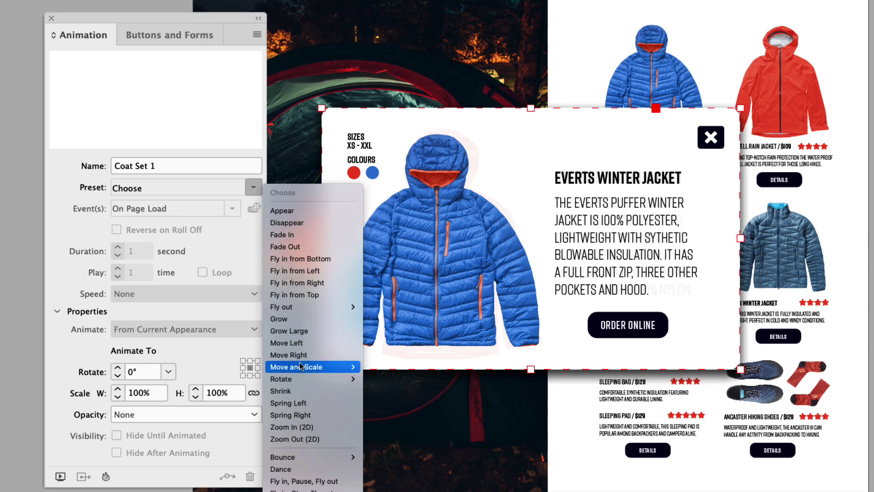
left_click(291, 426)
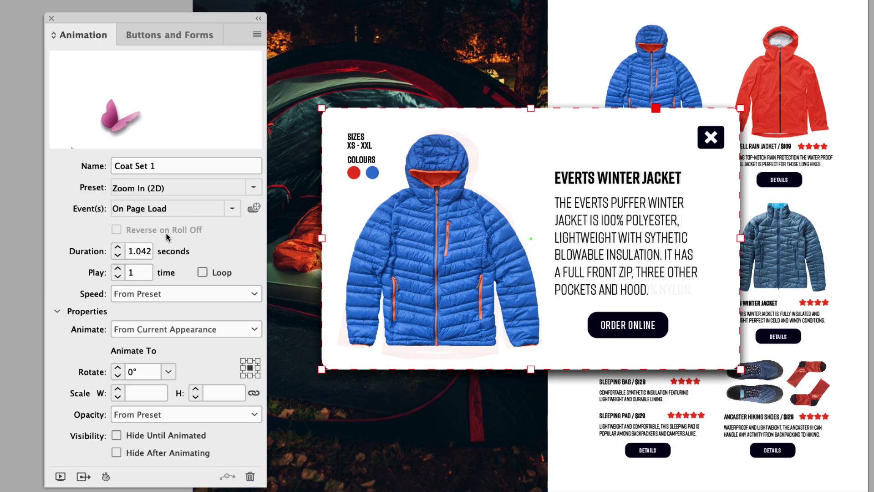
double_click(136, 253)
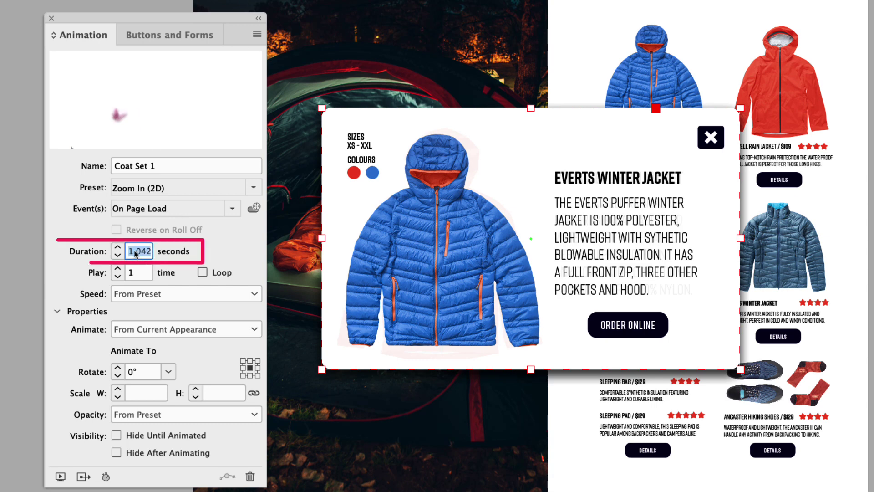
type(".125")
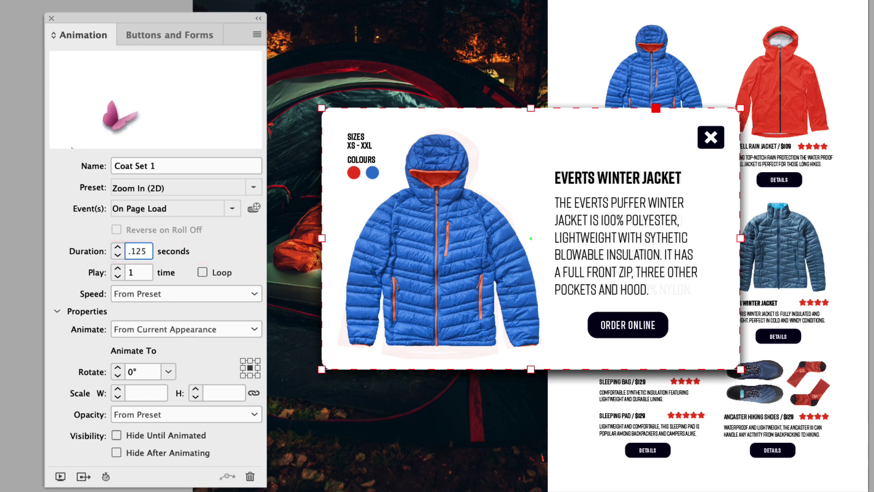
key("Return")
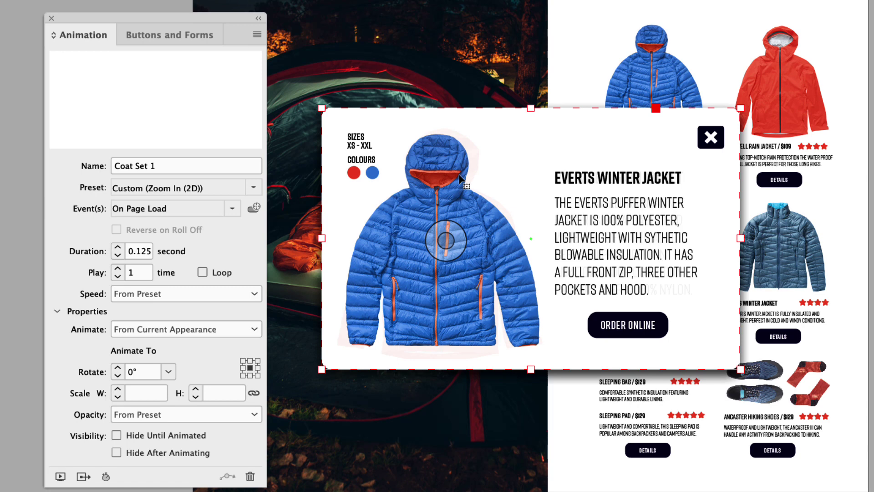
- Animate the Everts card's close button with the Fade In preset and a duration of 0.125 seconds
left_click(718, 144)
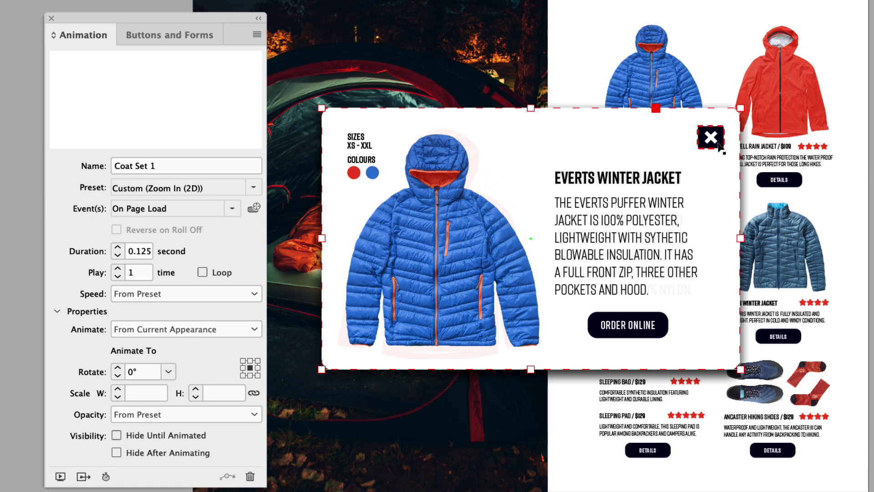
double_click(718, 144)
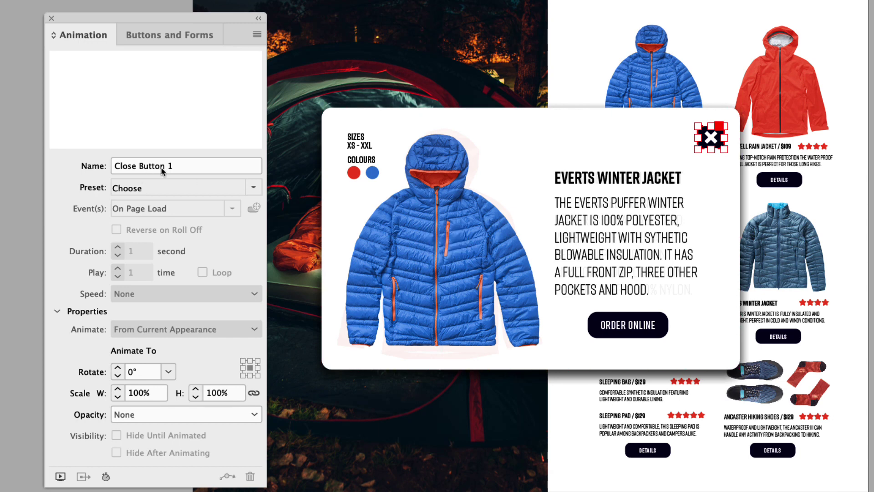
left_click(252, 188)
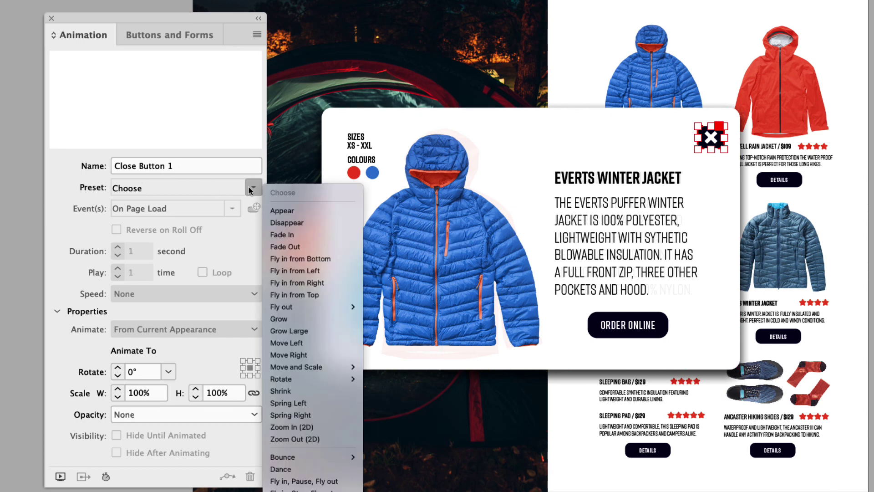
left_click(307, 235)
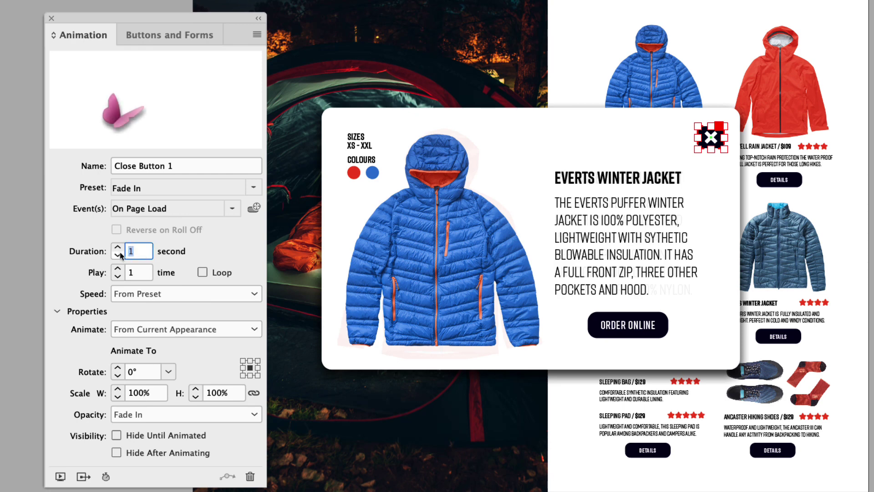
type(".125")
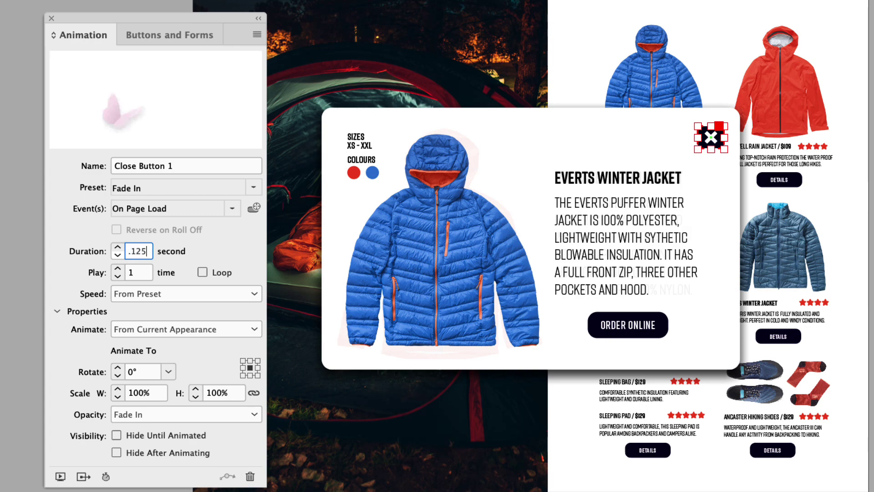
key("Return")
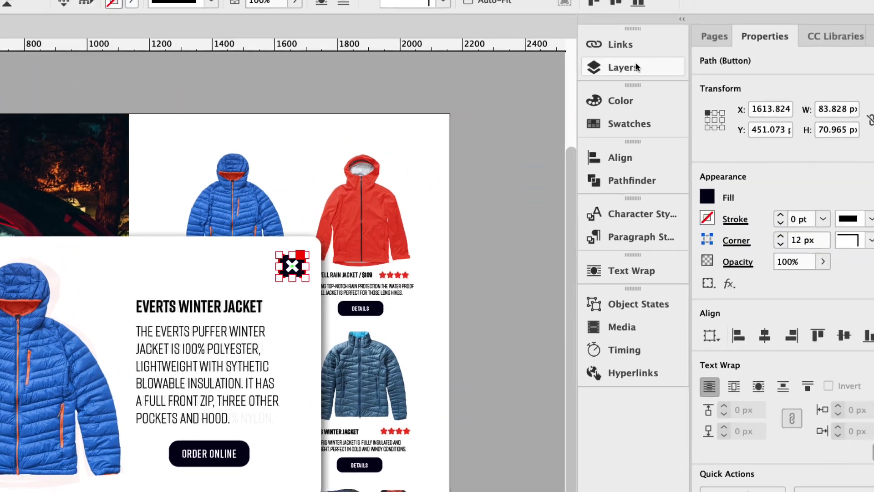
- Hide the Card 1 layer to expose the Rockwell Rain Jacket card beneath it
left_click(620, 68)
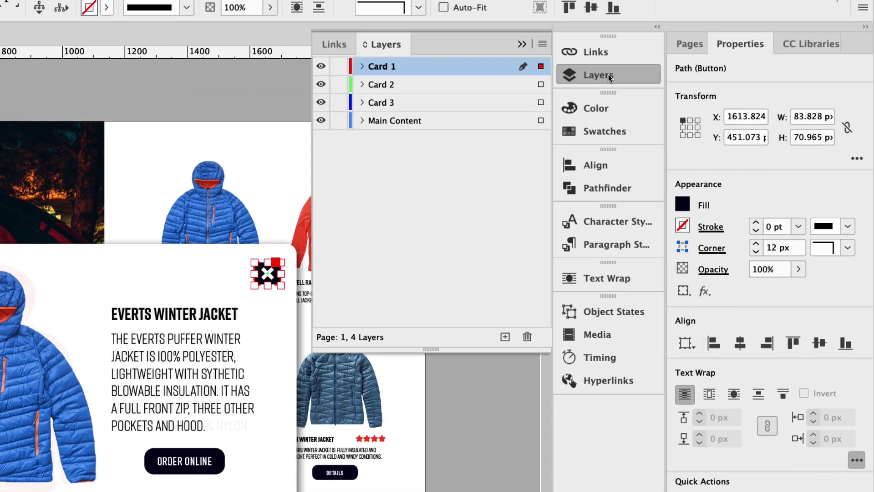
left_click(321, 67)
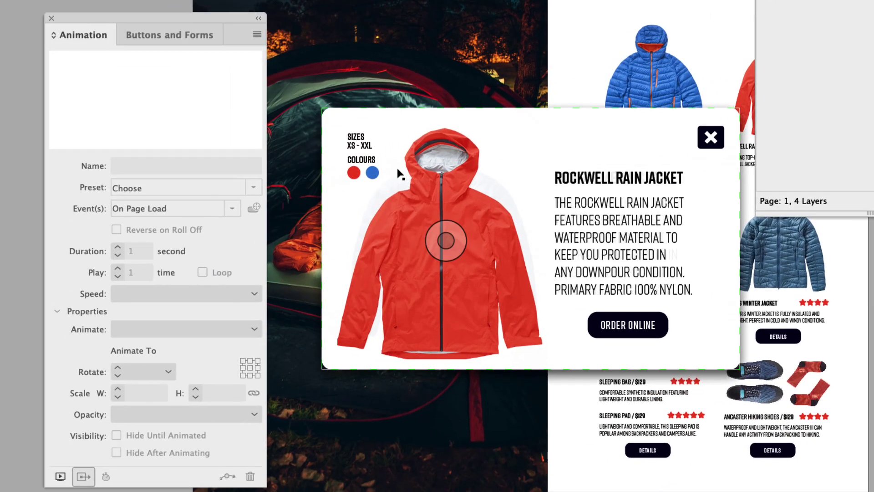
- Animate the Rockwell Rain Jacket card group with the Zoom In (2D) preset and a duration of 0.125 seconds
left_click(509, 166)
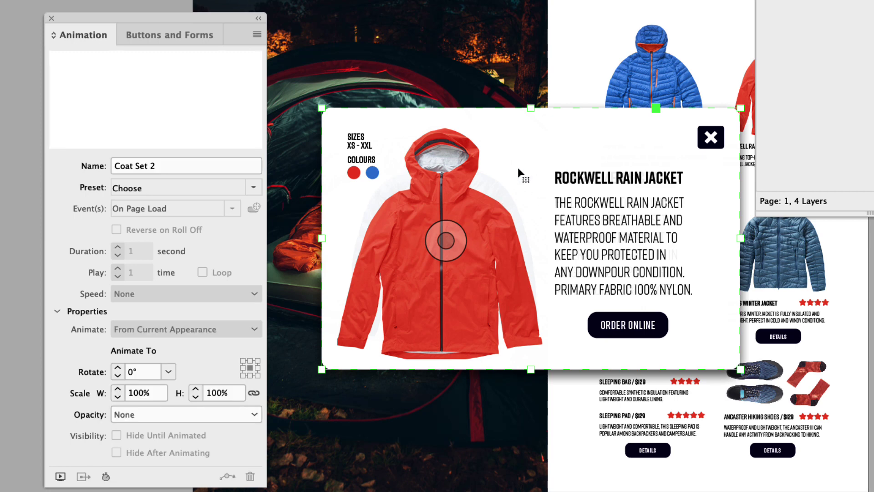
left_click(253, 188)
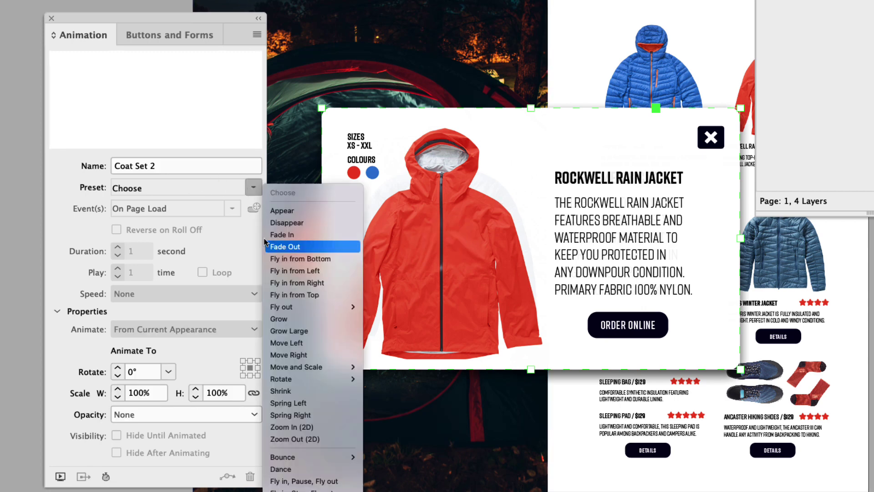
left_click(299, 426)
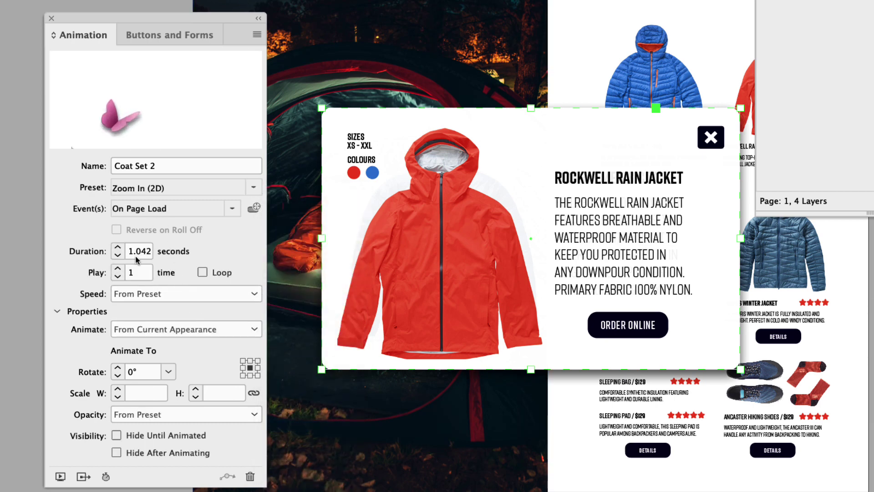
double_click(137, 253)
type(".12")
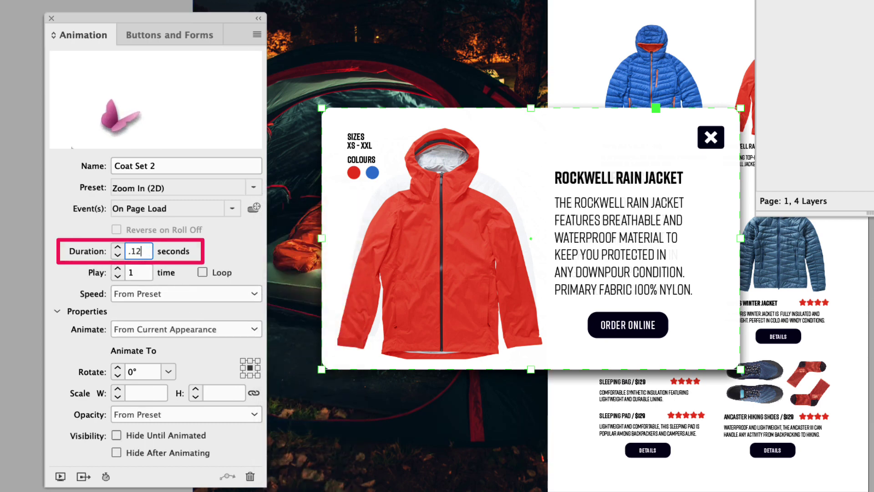
type("5")
key("Return")
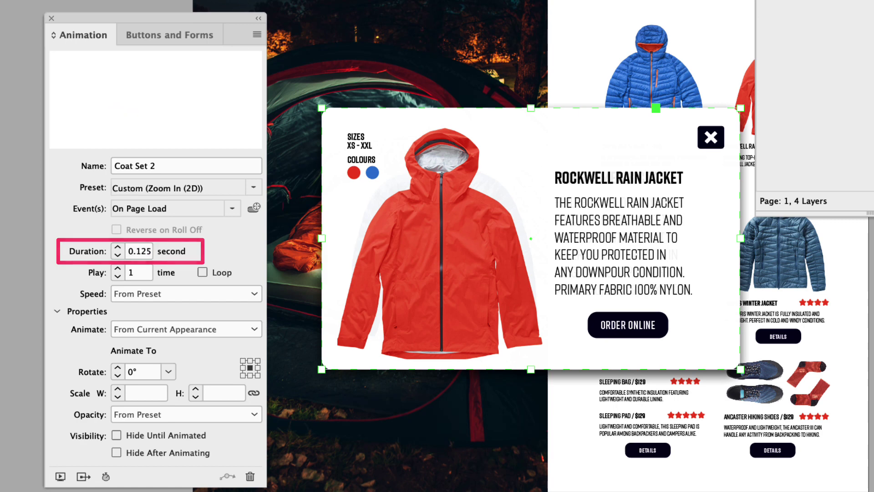
- Animate the Rockwell card's close button with the Fade In preset and a duration of 0.125 seconds
left_click(708, 144)
left_click(708, 144)
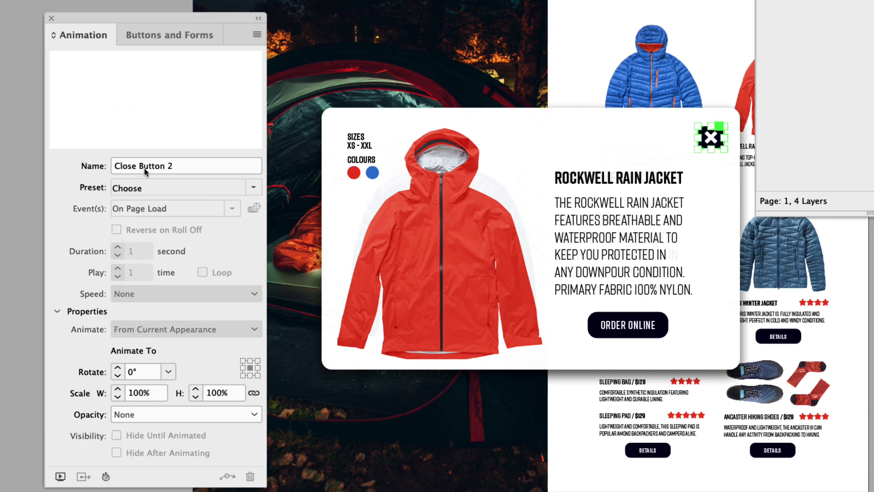
left_click(241, 190)
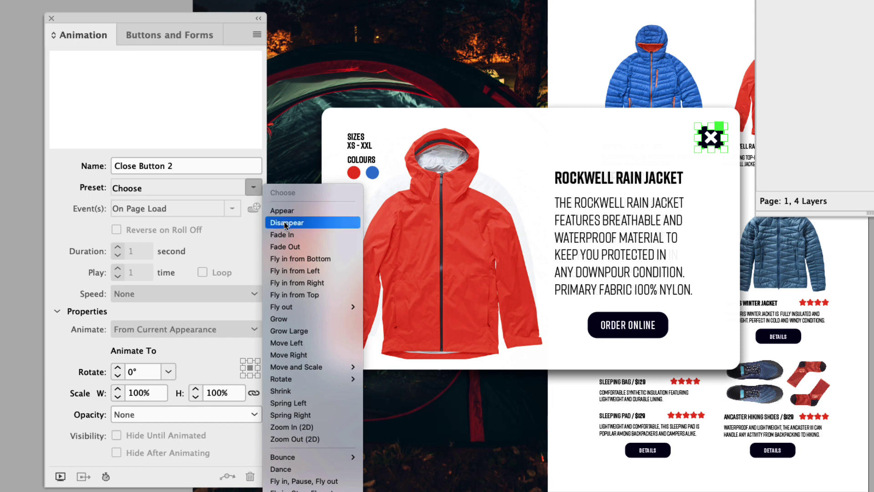
left_click(287, 237)
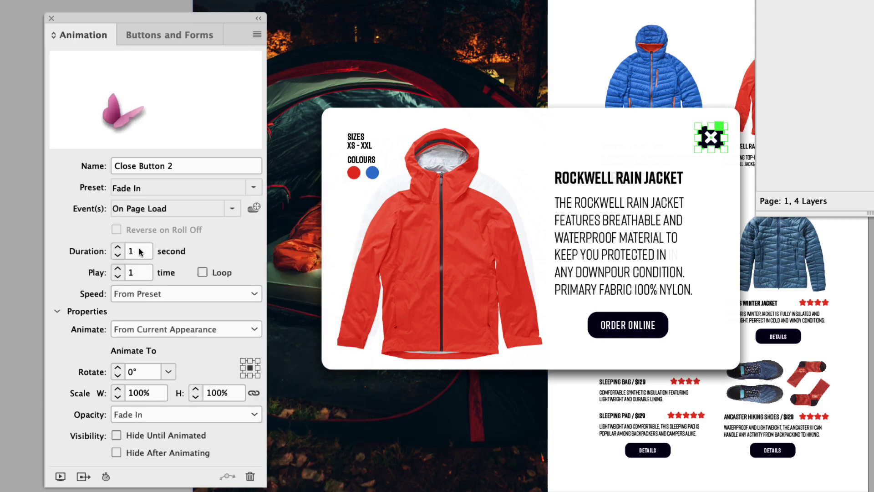
double_click(138, 251)
type("0.125")
key("Return")
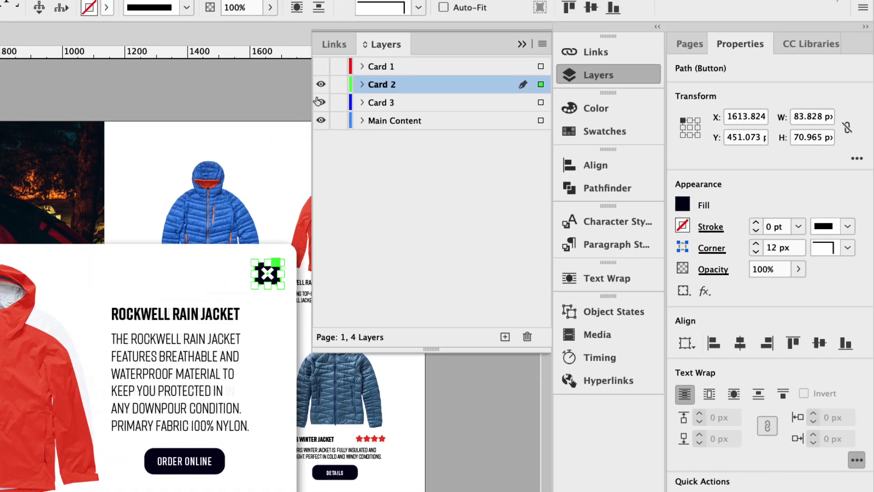
- Hide the Card 2 layer and animate the Morris Men's Coat card group with Zoom In (2D) at a duration of 0.125 seconds
left_click(322, 85)
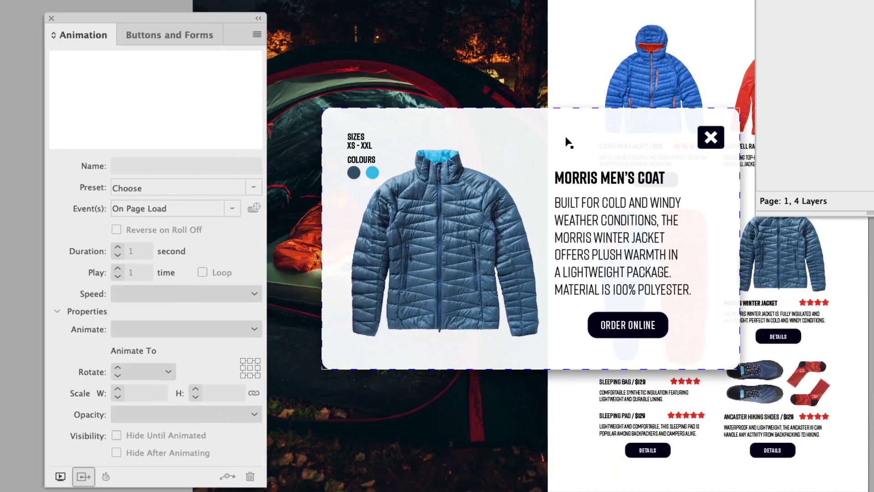
left_click(568, 142)
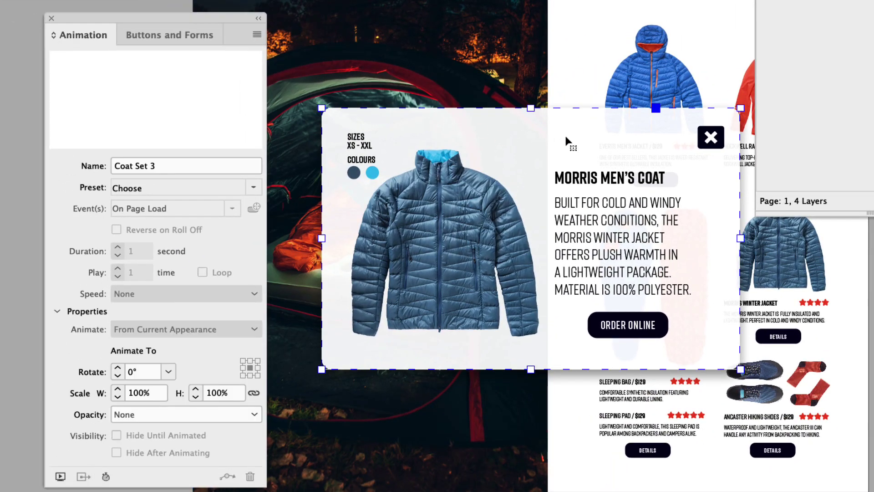
left_click(254, 187)
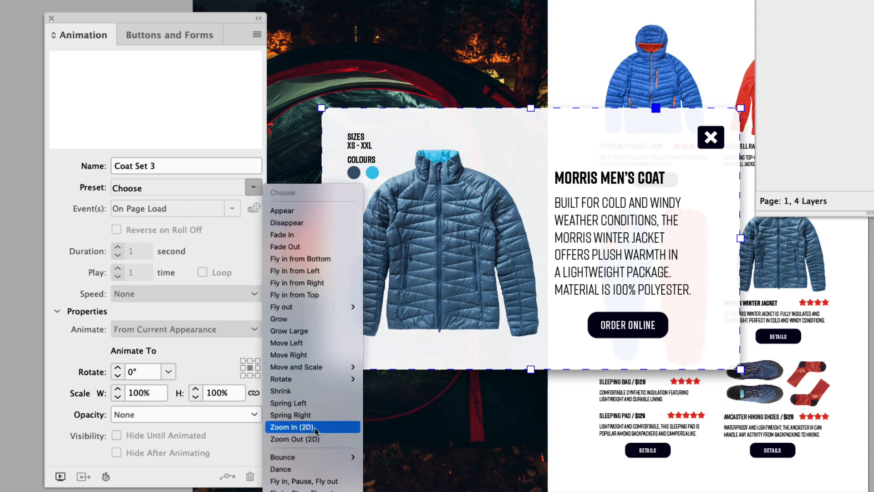
left_click(315, 430)
double_click(137, 253)
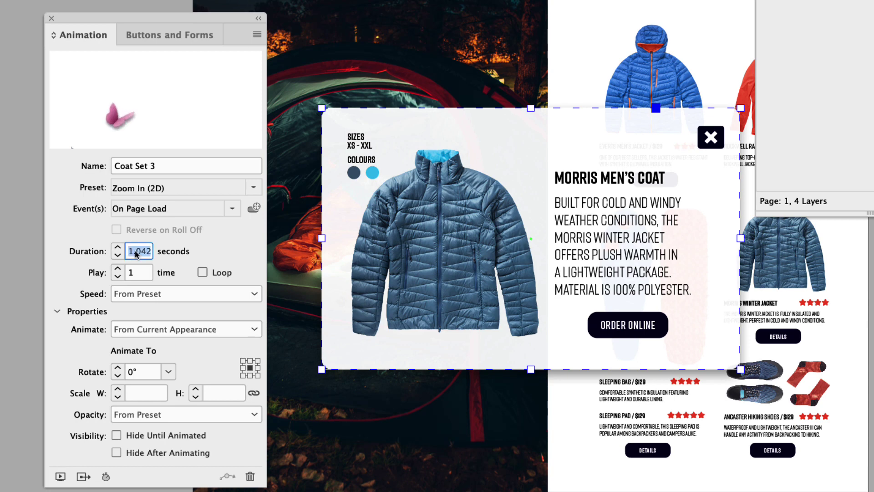
type(".")
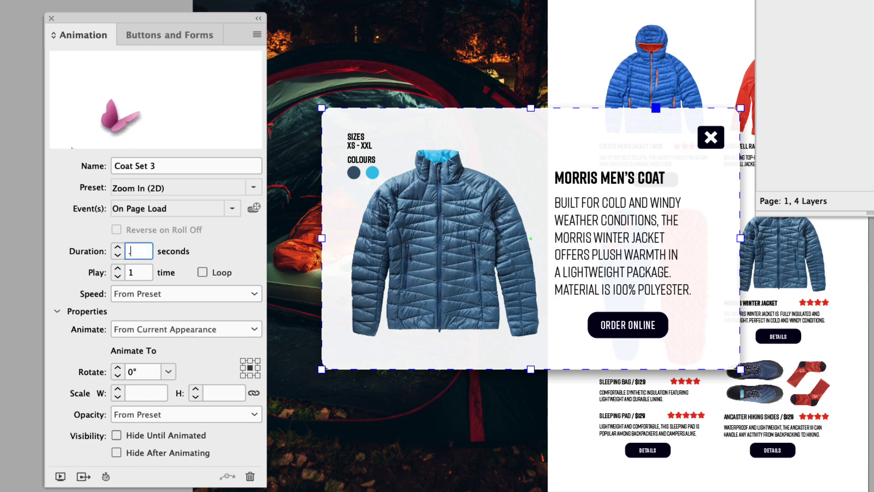
type("125")
key("Return")
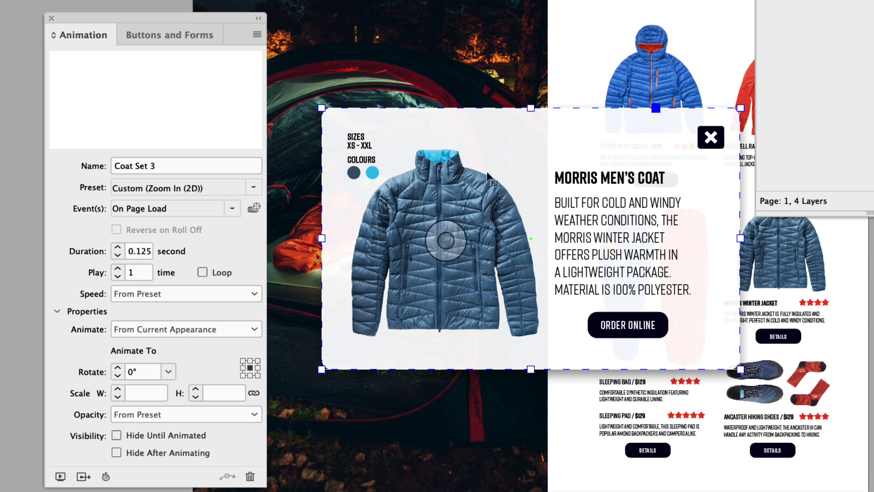
- Animate the Morris card's close button with the Fade In preset and a duration of 0.125 seconds
left_click(711, 145)
left_click(710, 145)
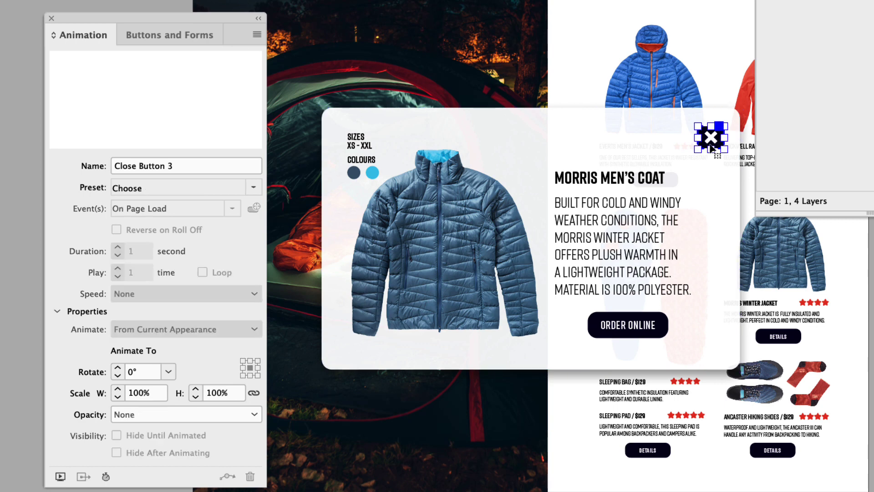
left_click(254, 187)
left_click(298, 236)
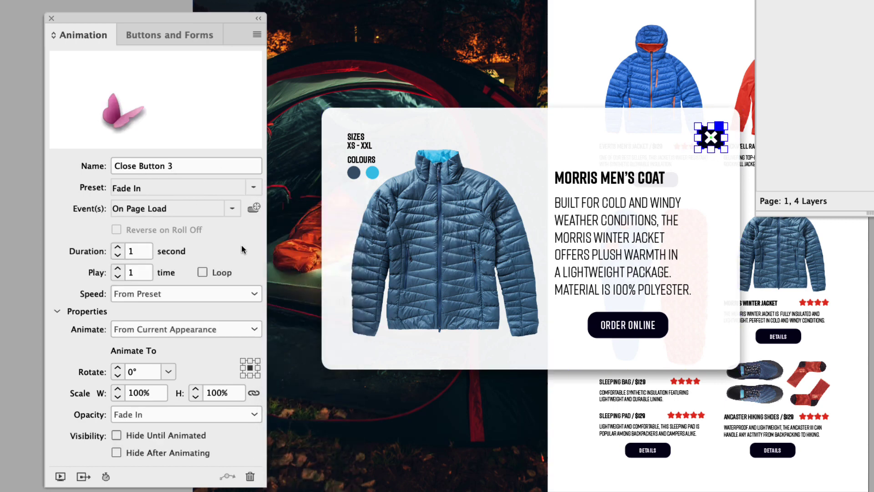
double_click(137, 252)
type(".125")
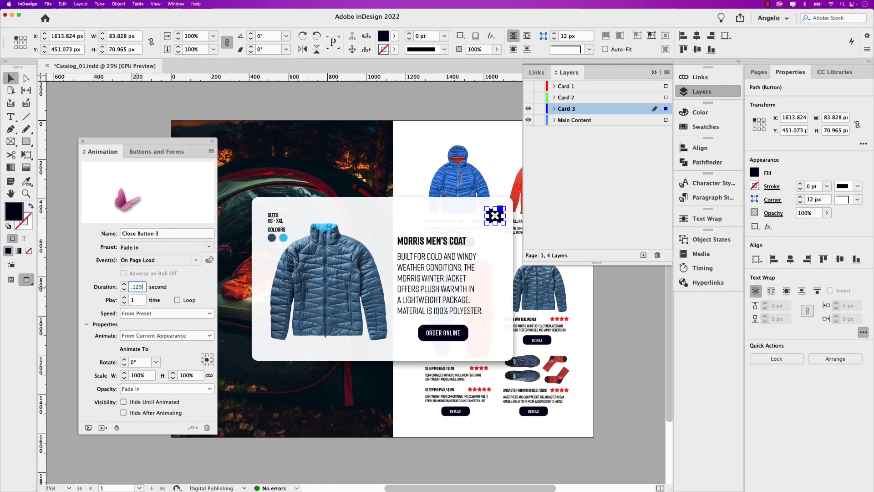
key("Return")
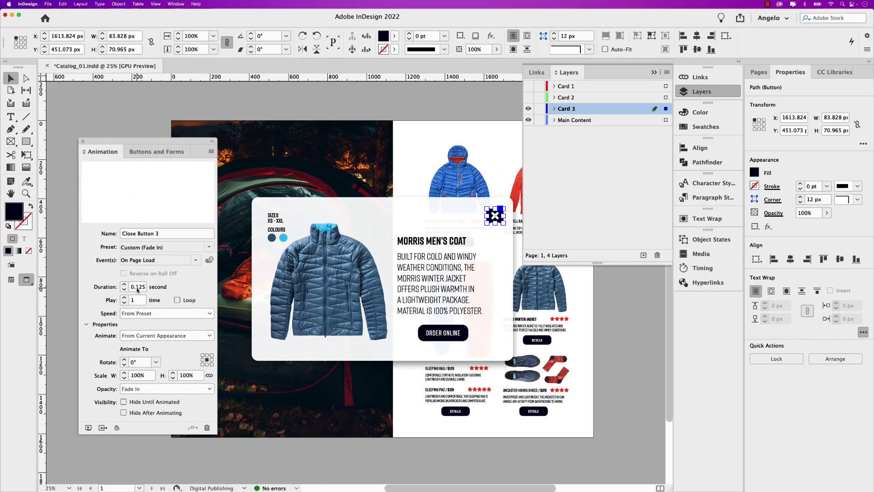
- Show the Card 2 and Card 1 layers again and select the Everts card's close button
left_click(528, 98)
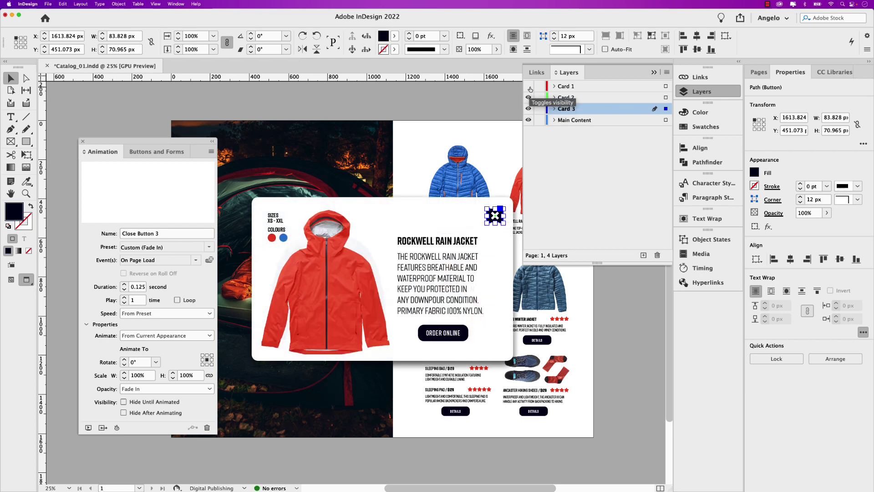
left_click(529, 87)
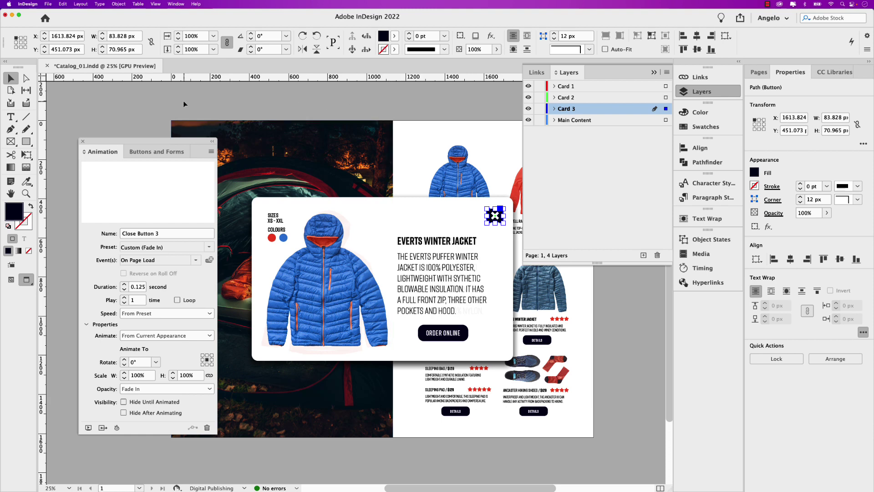
key("super+alt+shift+bracketright")
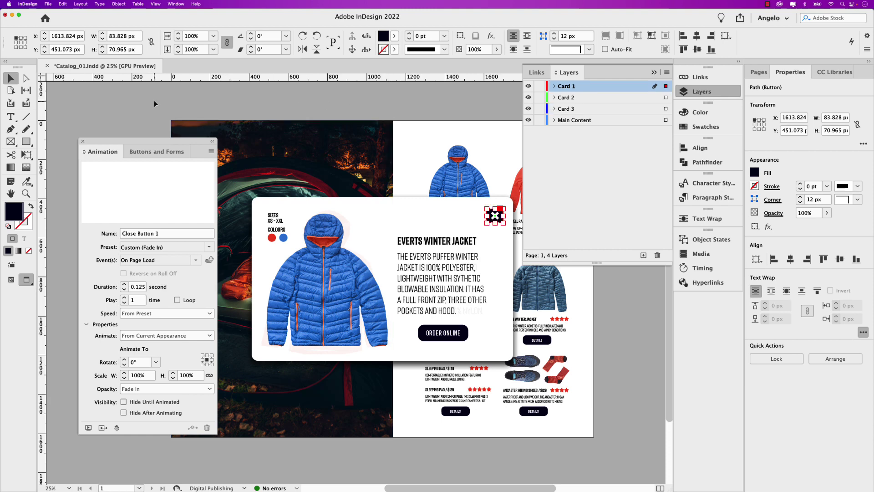
- Hide the Card 1, Card 2 and Card 3 layers so only the main content shows
left_click(529, 87)
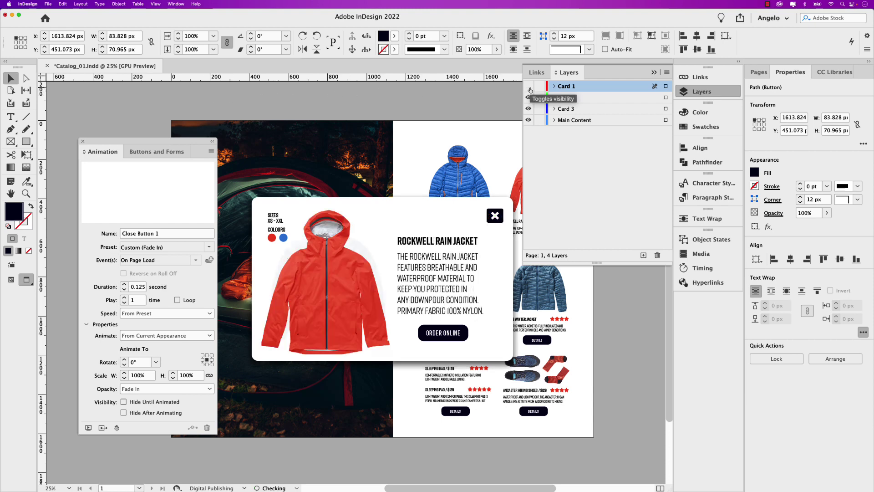
left_click(528, 97)
left_click(528, 110)
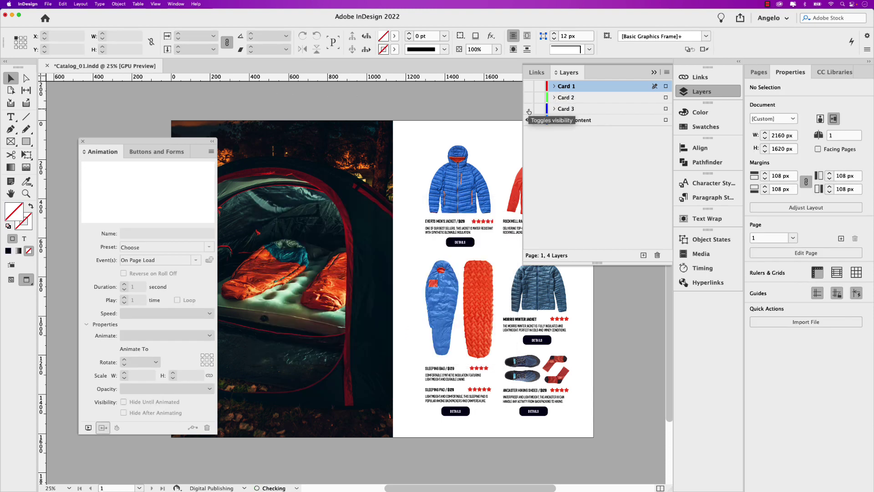
- Convert the Details graphic below the Everts Men's Jacket listing into a button
scroll(477, 250, "up", 5)
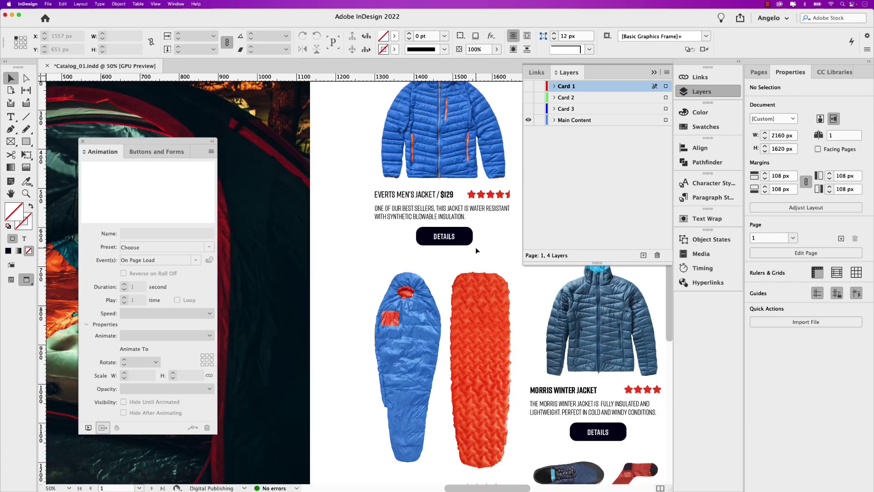
left_click_drag(477, 248, 340, 291)
scroll(357, 283, "down", 2)
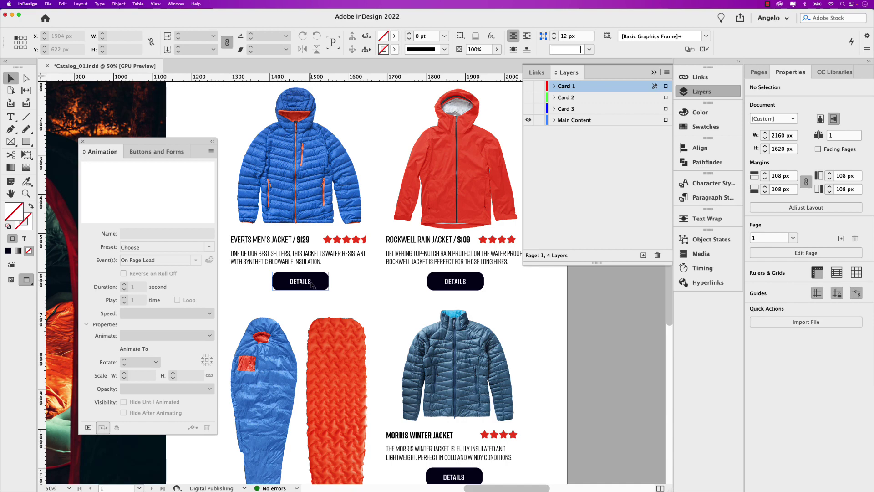
left_click(312, 285)
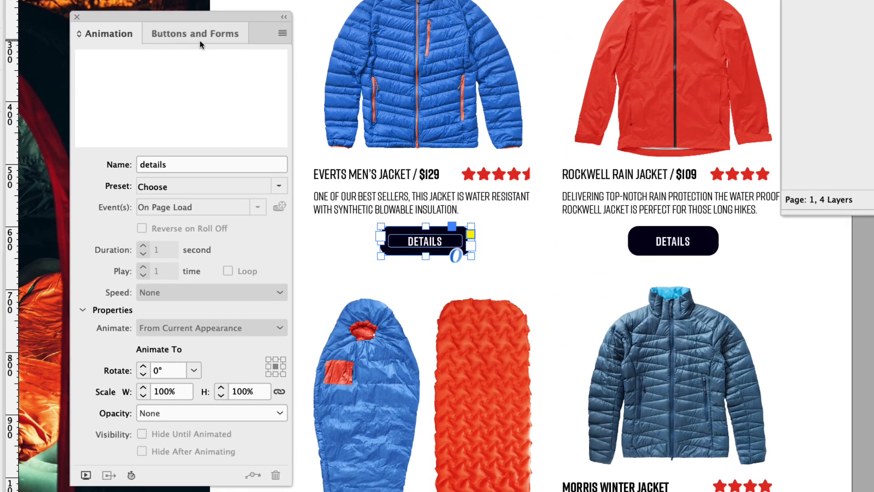
left_click(156, 151)
left_click(275, 58)
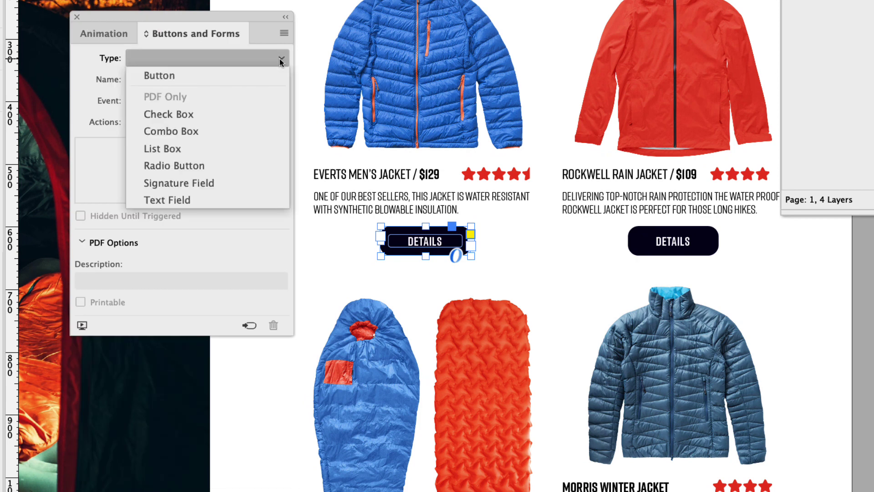
left_click(231, 75)
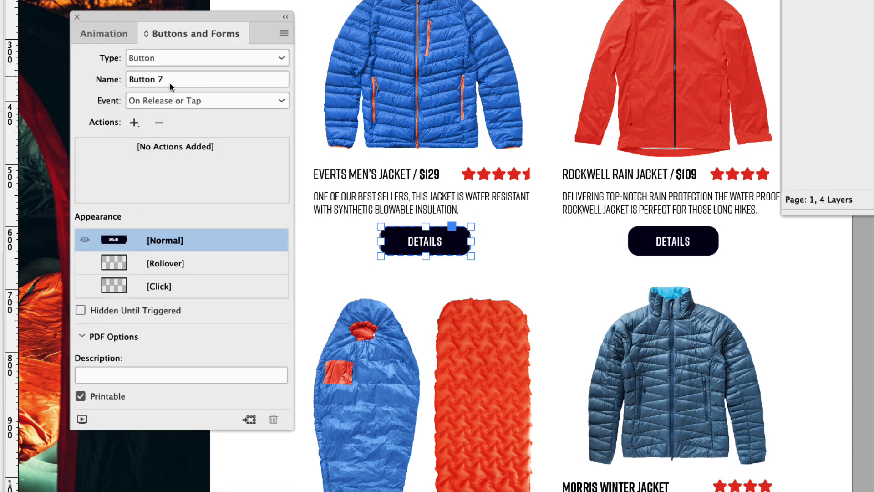
- Rename the Everts listing's new button as Details Button 1
left_click_drag(169, 84, 123, 85)
type("De")
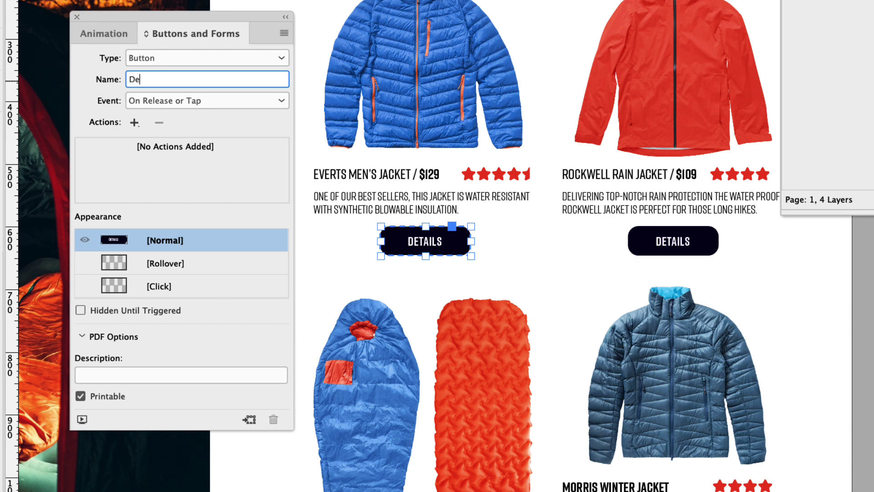
type("tails Button 1")
key("Return")
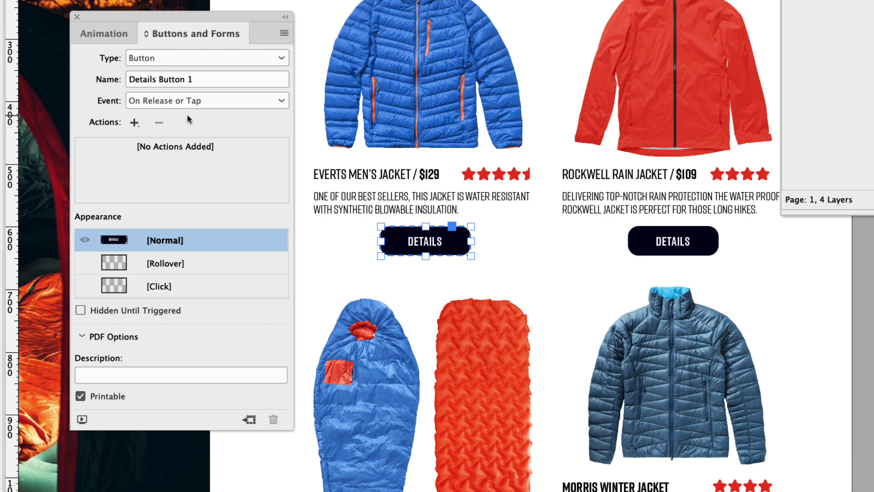
- Give the Everts Details button two Animation actions on release or tap that play Coat Set 1 and Close Button 1
left_click(134, 122)
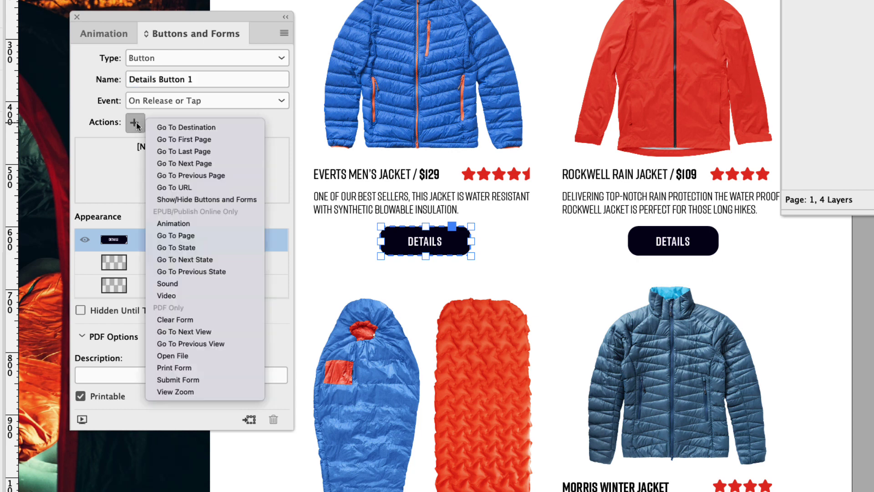
left_click(198, 222)
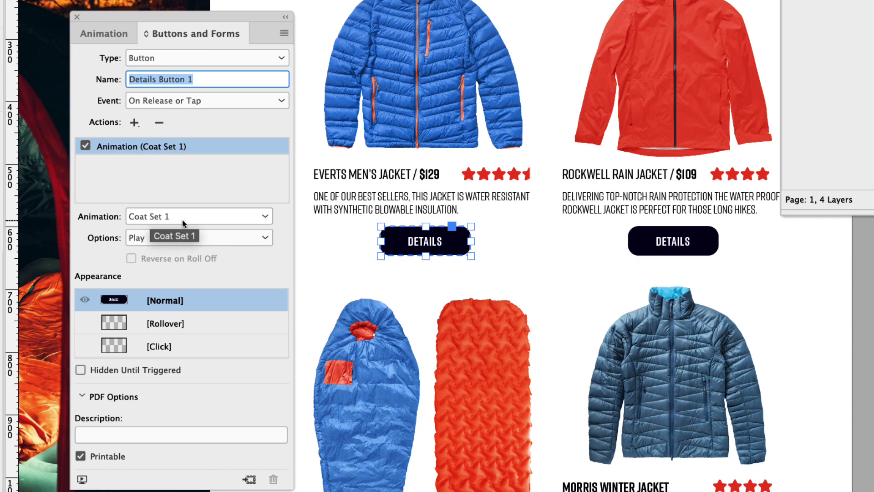
left_click(134, 122)
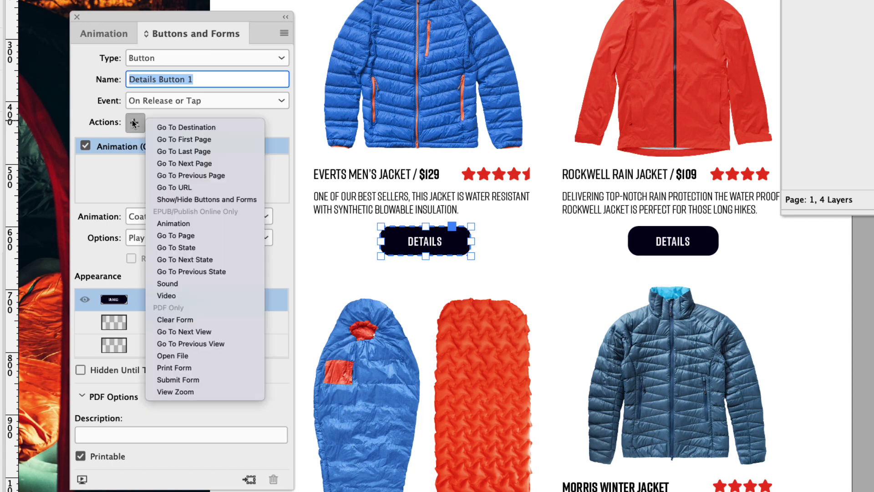
left_click(203, 223)
left_click(203, 225)
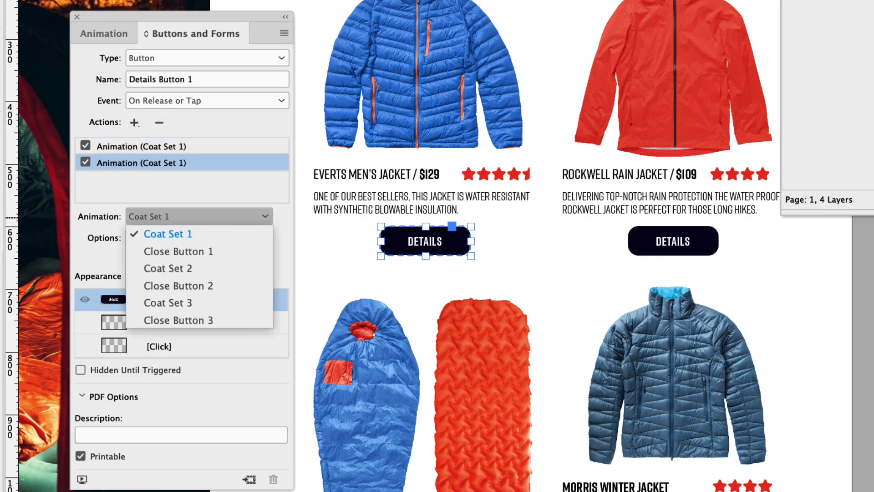
left_click(191, 252)
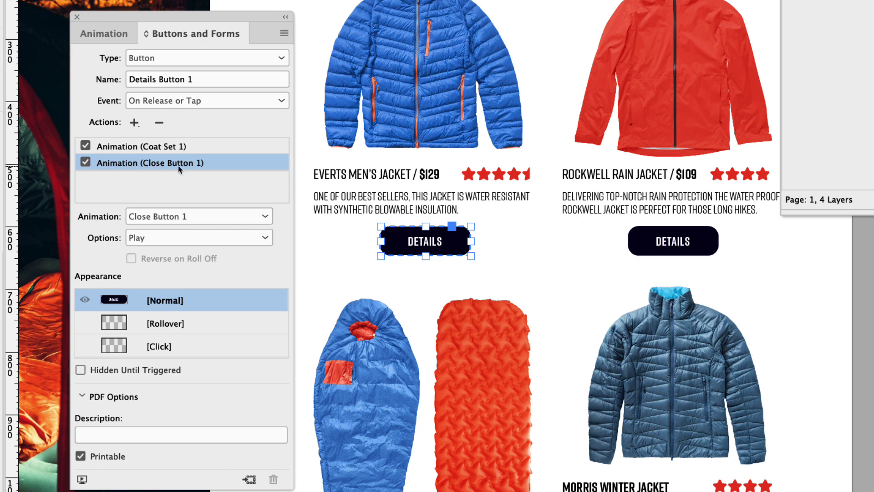
- Fill the Everts Details button's rollover appearance with the blue R=61 G=127 B=214 swatch, compare both appearances and return to Normal
left_click(166, 323)
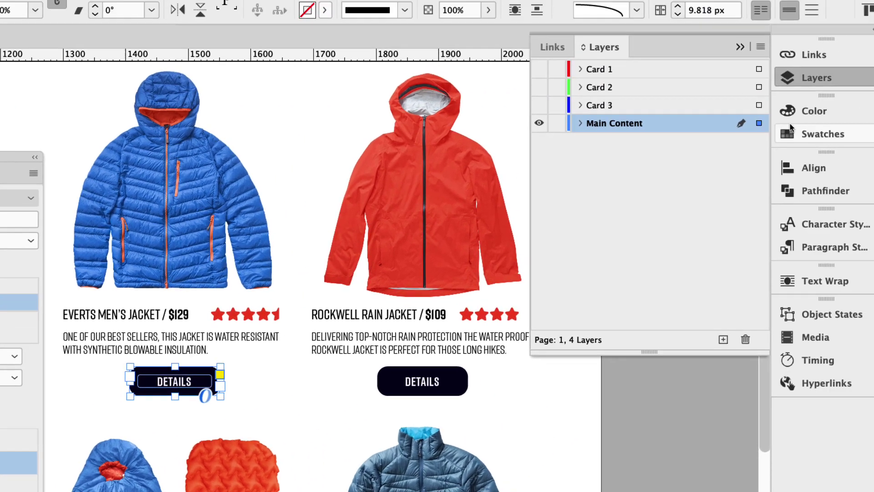
left_click(792, 129)
left_click(530, 288)
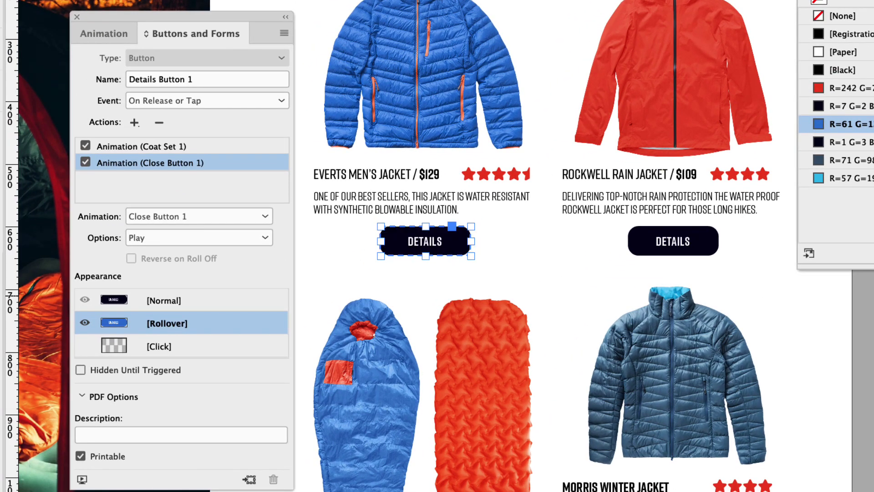
left_click(416, 253)
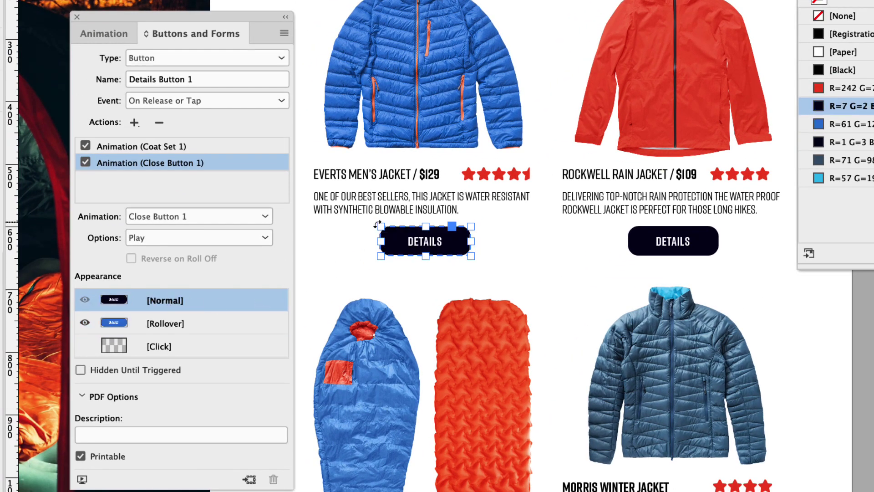
left_click(193, 333)
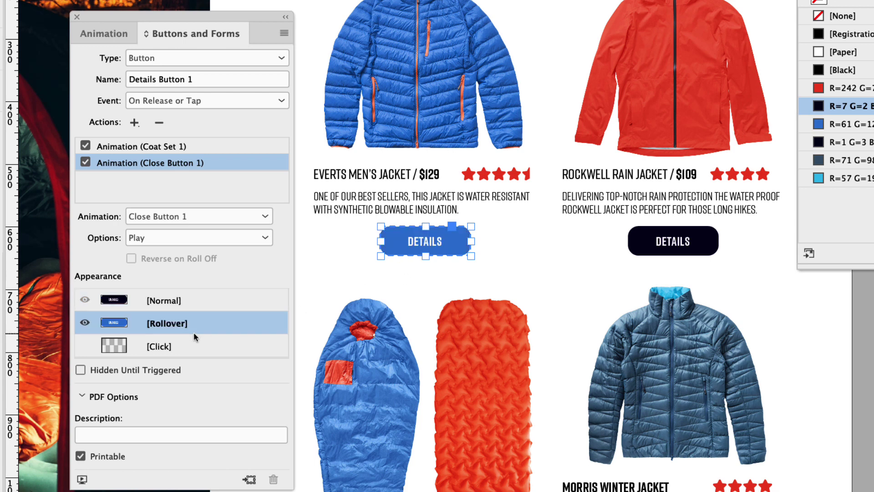
left_click(186, 307)
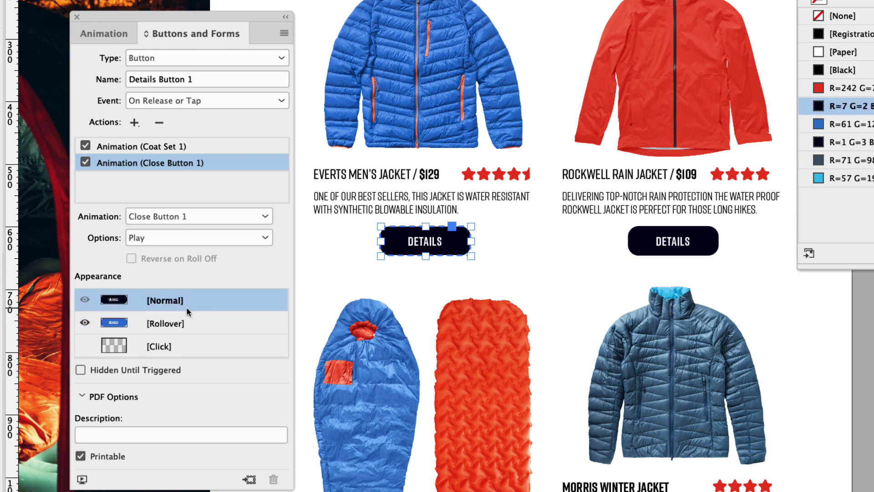
- Convert the Details graphic below the Rockwell Rain Jacket into a button named Details Button 2
left_click(633, 241)
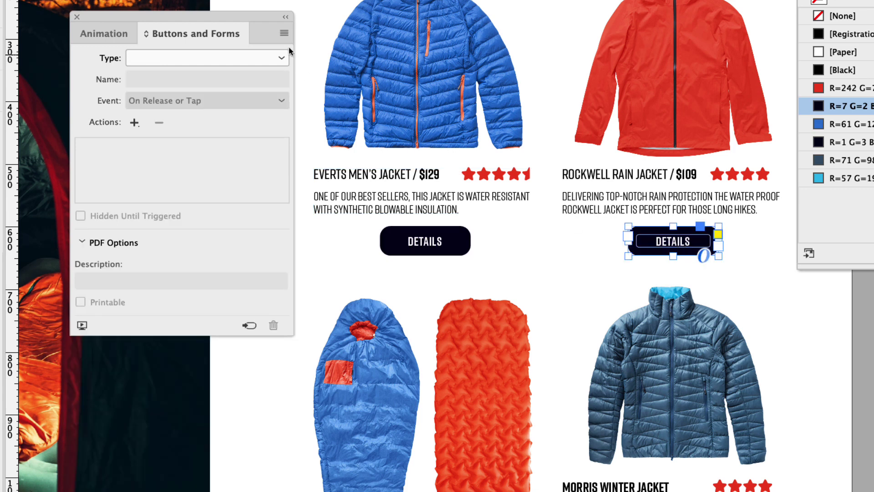
left_click(261, 54)
left_click(228, 77)
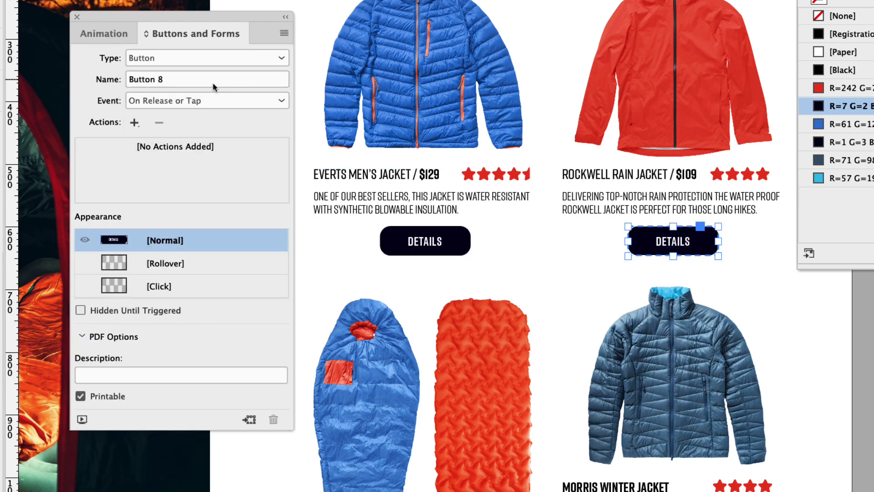
type("Det")
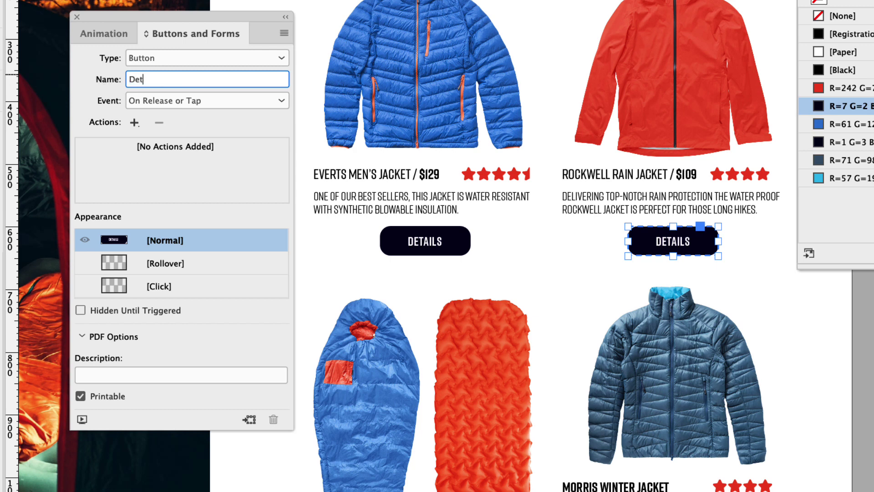
type("ails Button 2")
key("Return")
- Give the Rockwell Details button two Animation actions on release or tap that play Coat Set 2 and Close Button 2
left_click(135, 121)
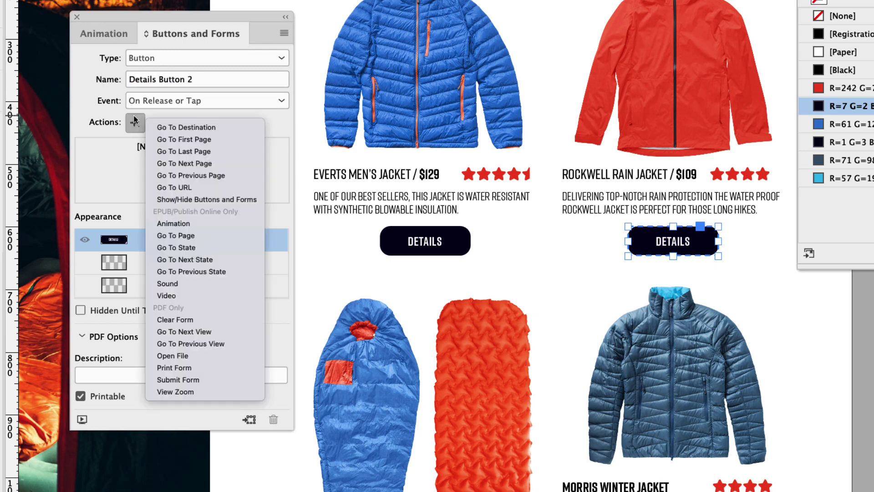
left_click(175, 223)
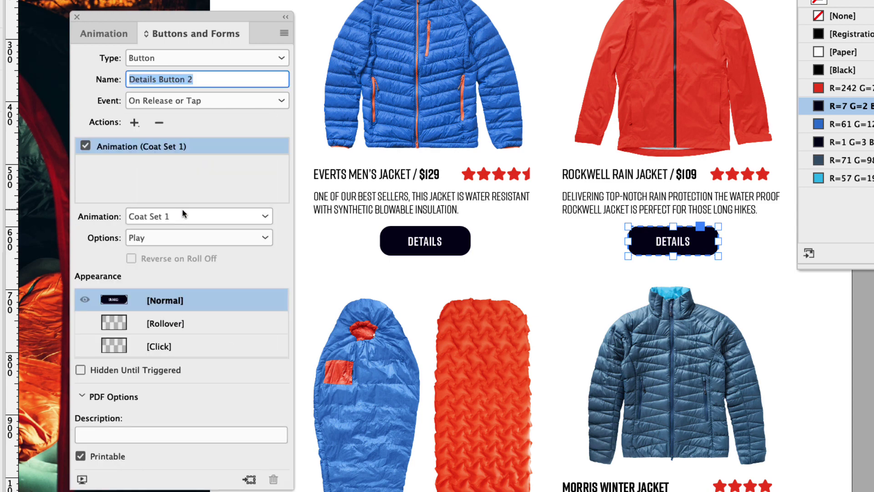
left_click(168, 215)
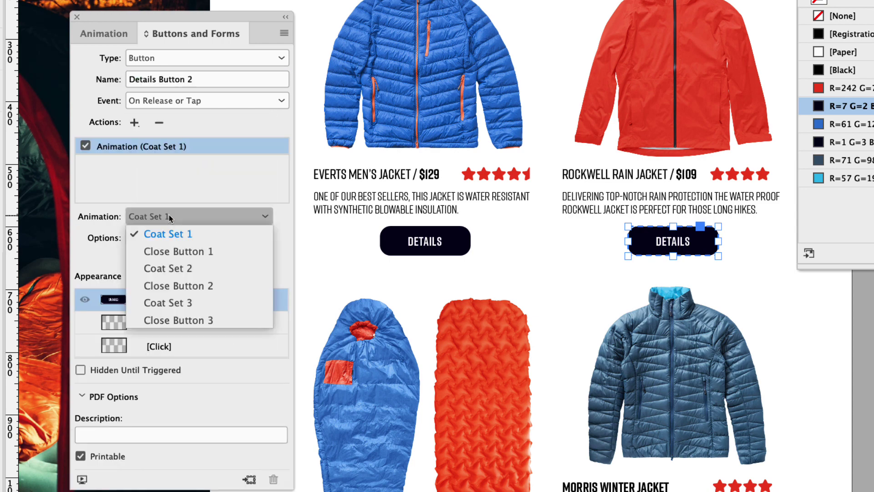
left_click(204, 268)
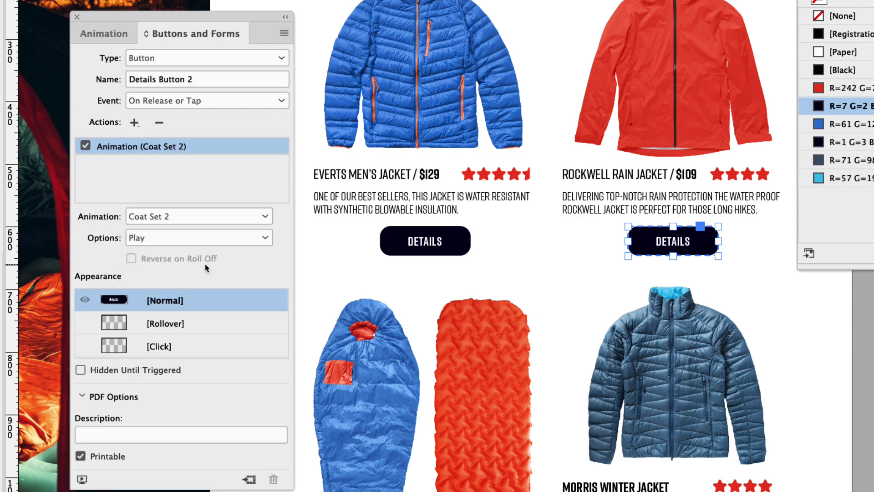
left_click(134, 129)
left_click(203, 227)
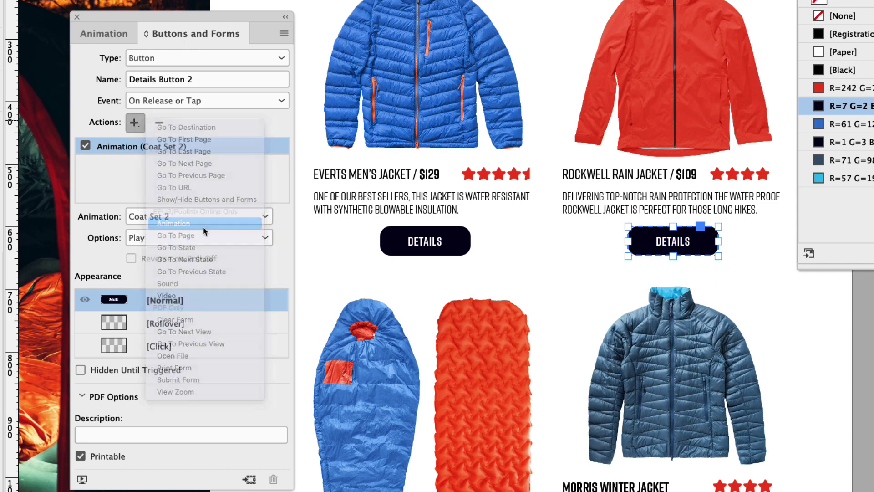
left_click(171, 216)
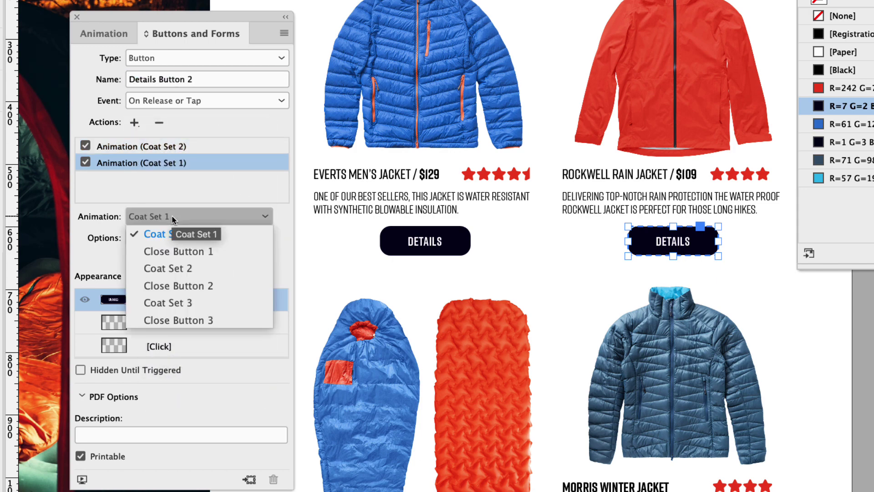
left_click(209, 287)
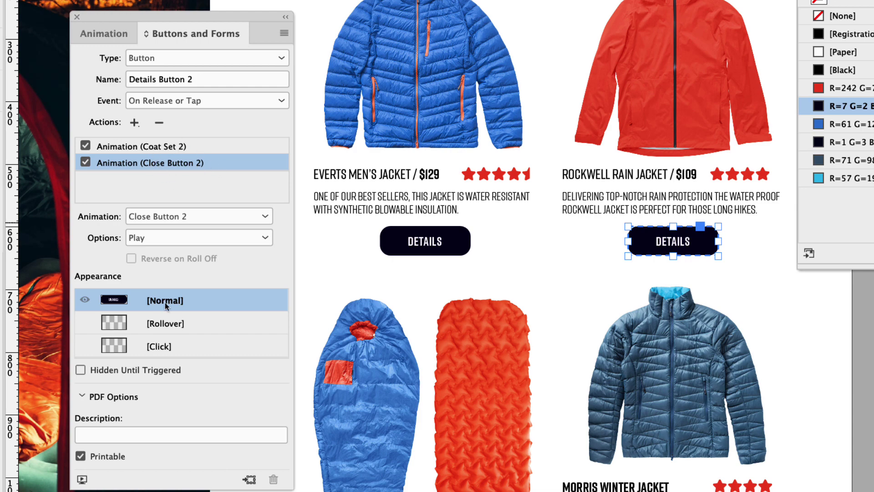
- Fill the Rockwell Details button's rollover appearance with the blue R=61 G=127 B=214 swatch and return to its Normal appearance
left_click(163, 326)
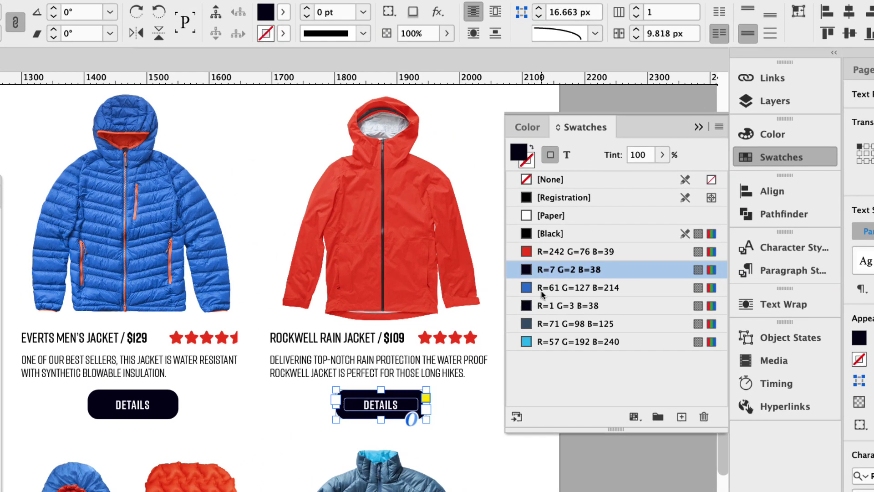
left_click(741, 178)
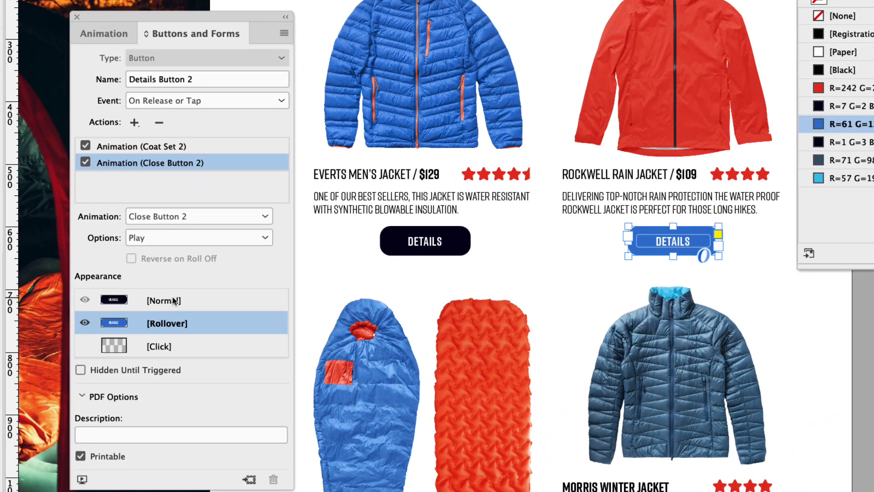
left_click(175, 301)
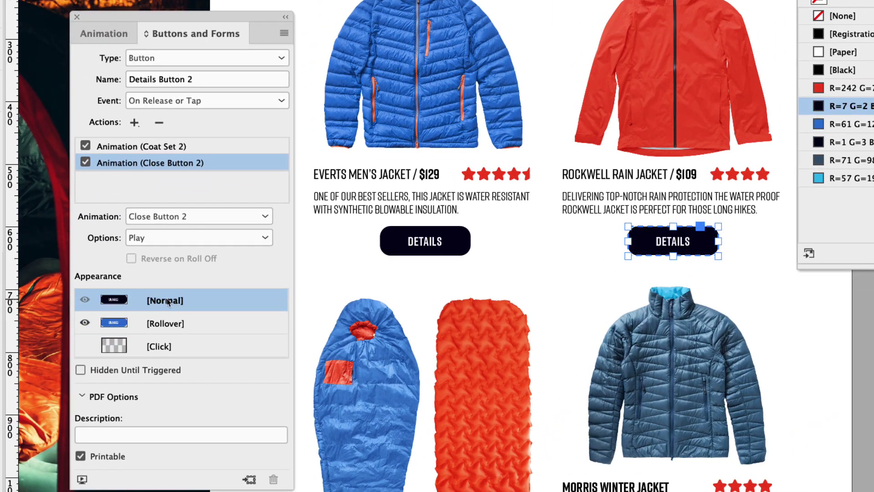
- Convert the Details graphic below the Morris Winter Jacket into a button named Details Button 3
scroll(679, 431, "down", 4)
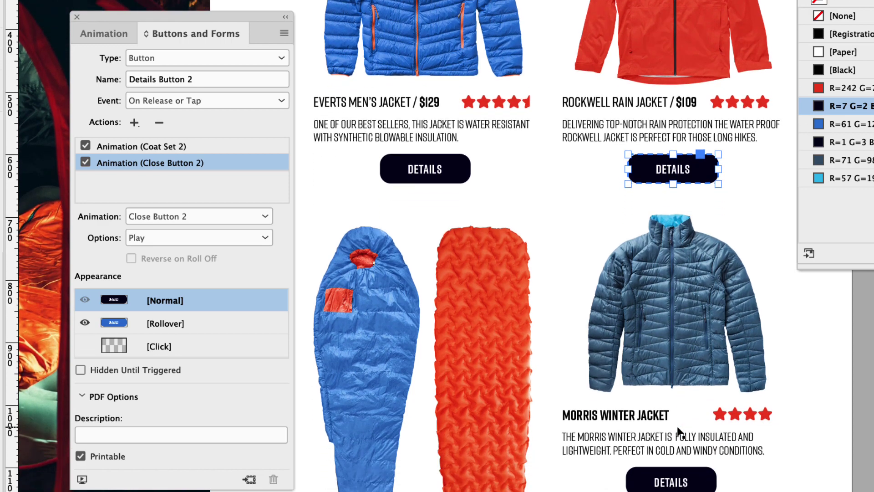
scroll(675, 428, "down", 2)
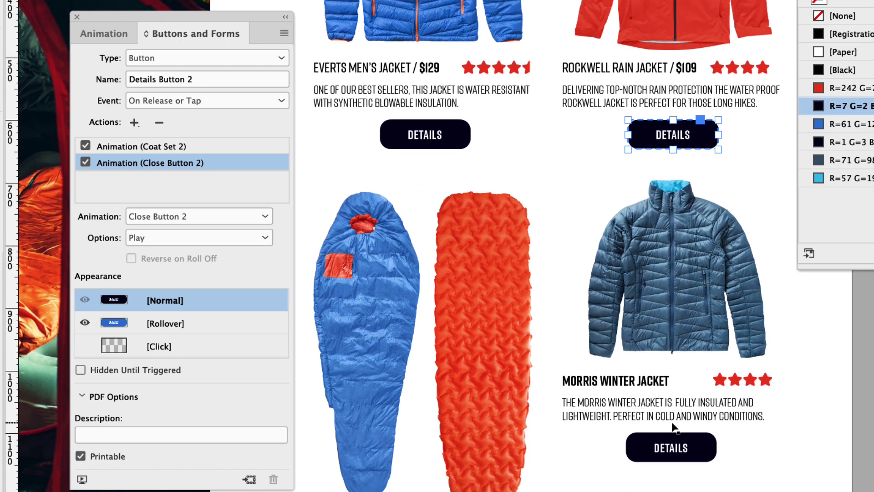
left_click(667, 453)
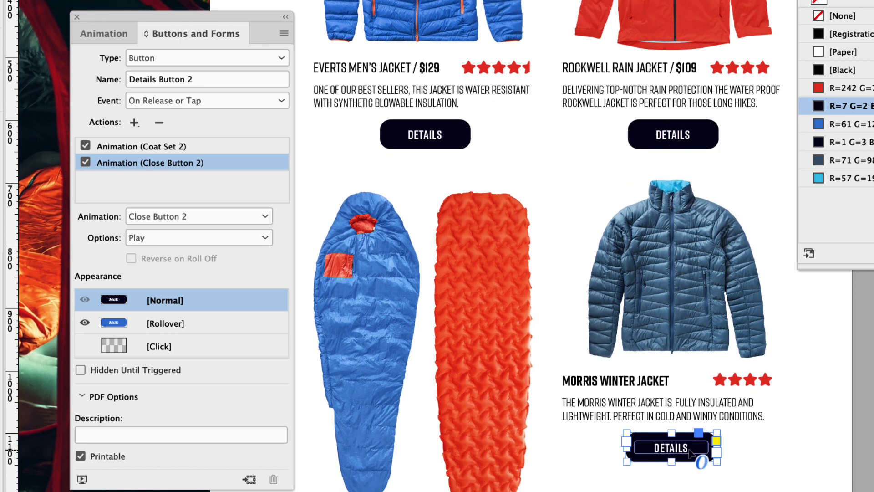
left_click(272, 63)
left_click(256, 78)
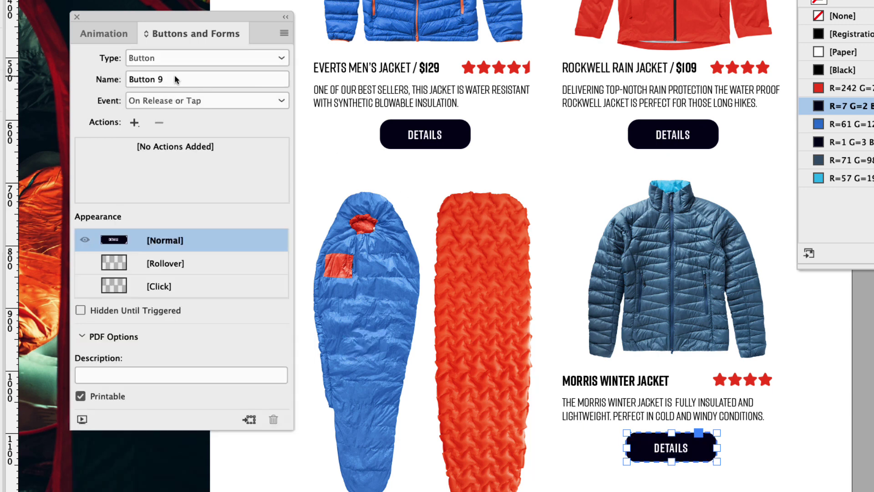
left_click_drag(176, 79, 125, 80)
type("Detai")
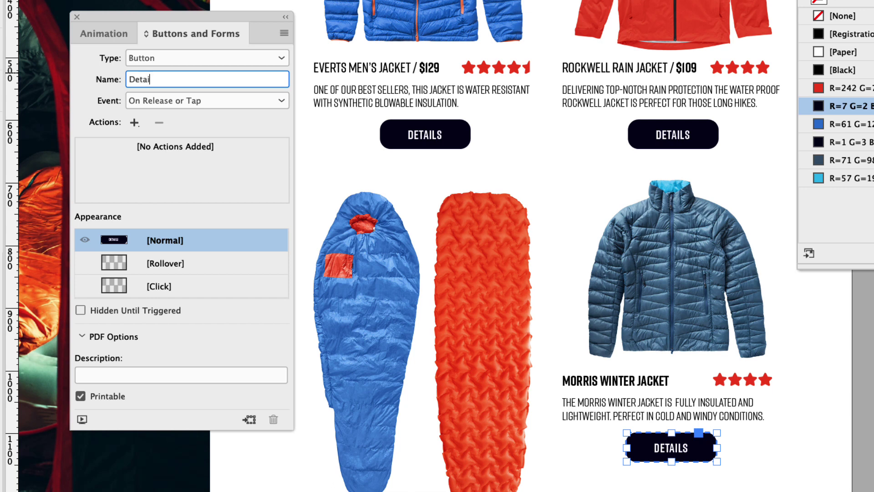
type("ls Button 3")
key("Return")
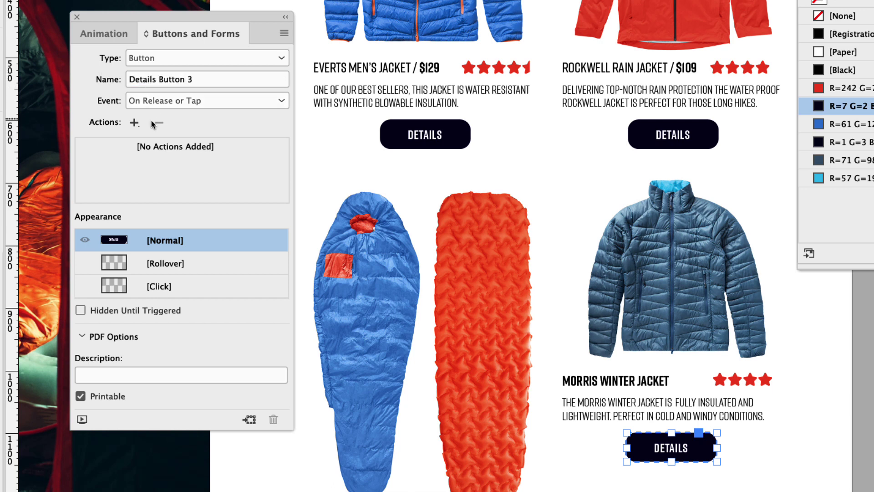
- Add an Animation action to the Morris Details button that plays Coat Set 3 on release or tap
left_click(134, 122)
left_click(185, 223)
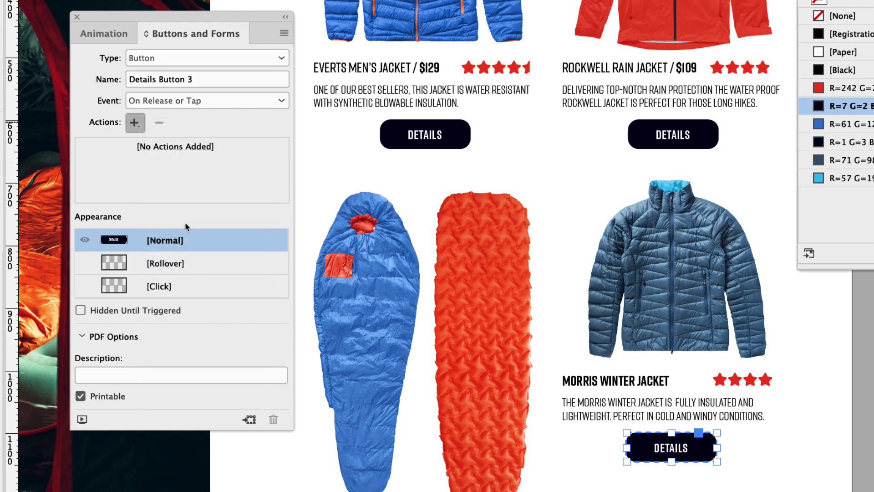
left_click(181, 217)
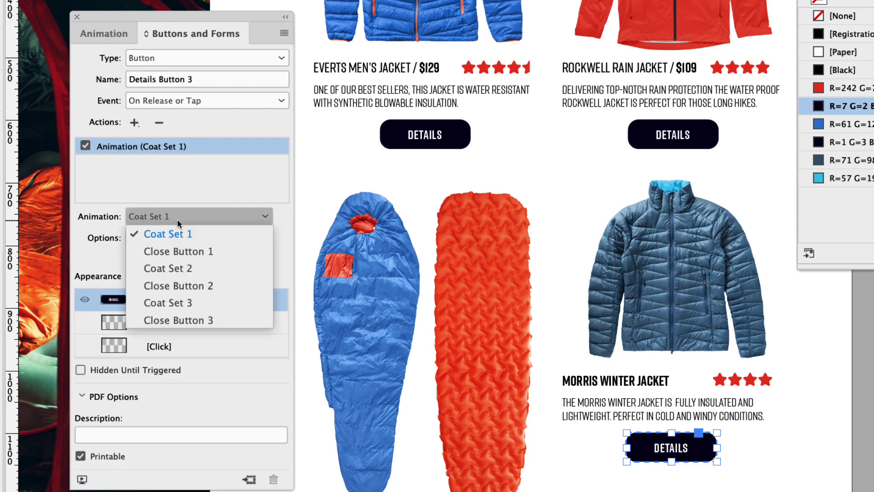
left_click(196, 299)
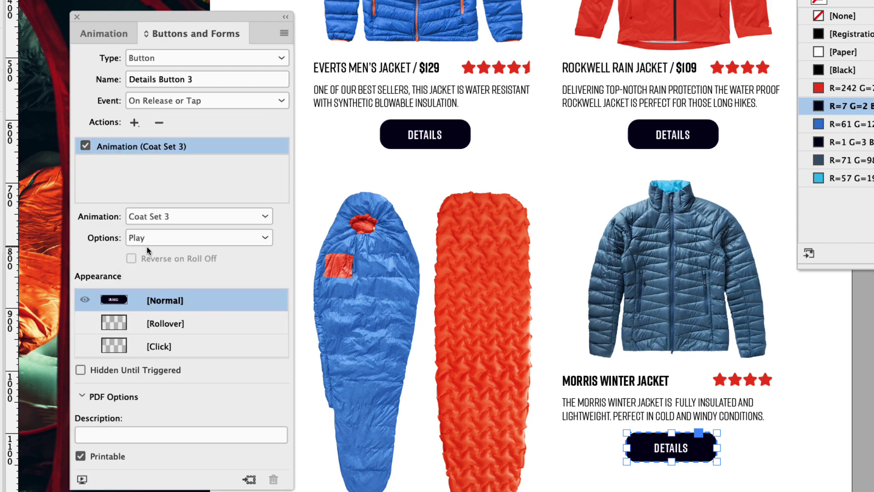
- Add an Animation action playing Close Button 3 to the Morris Details button and fill its rollover appearance with R=61 G=127 B=214
left_click(134, 124)
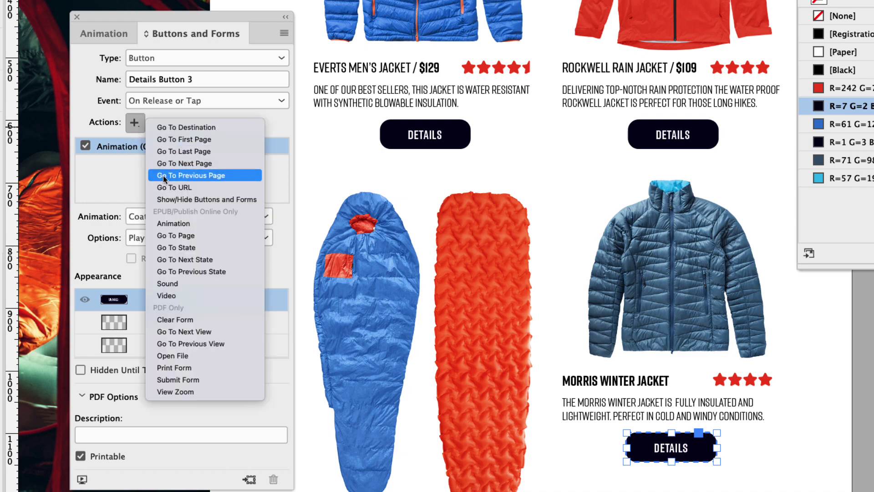
left_click(181, 226)
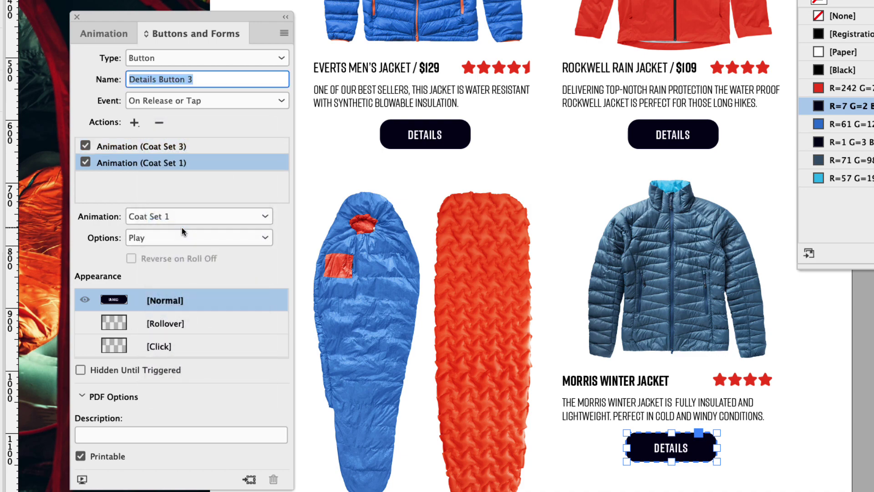
left_click(164, 235)
left_click(171, 218)
left_click(171, 220)
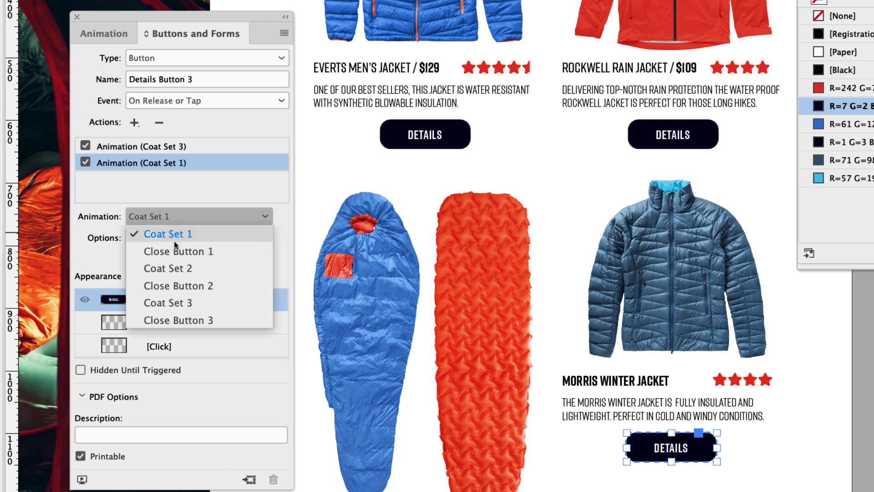
left_click(201, 318)
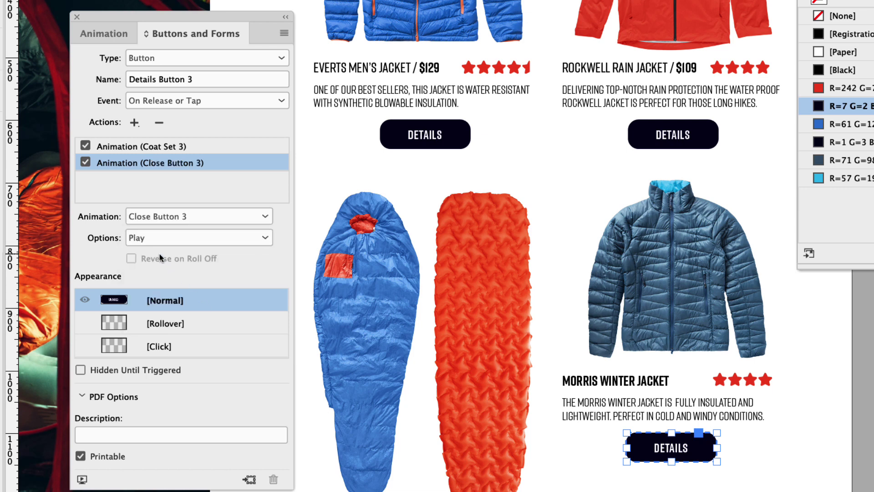
left_click(162, 324)
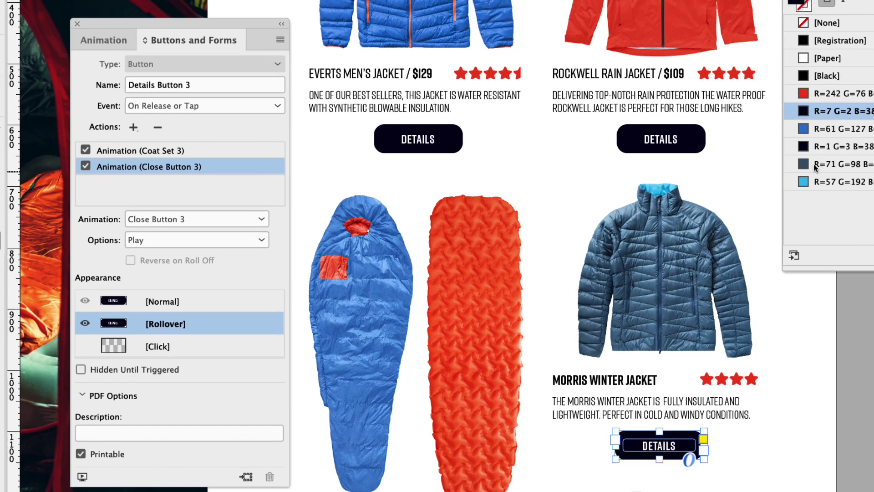
left_click(837, 124)
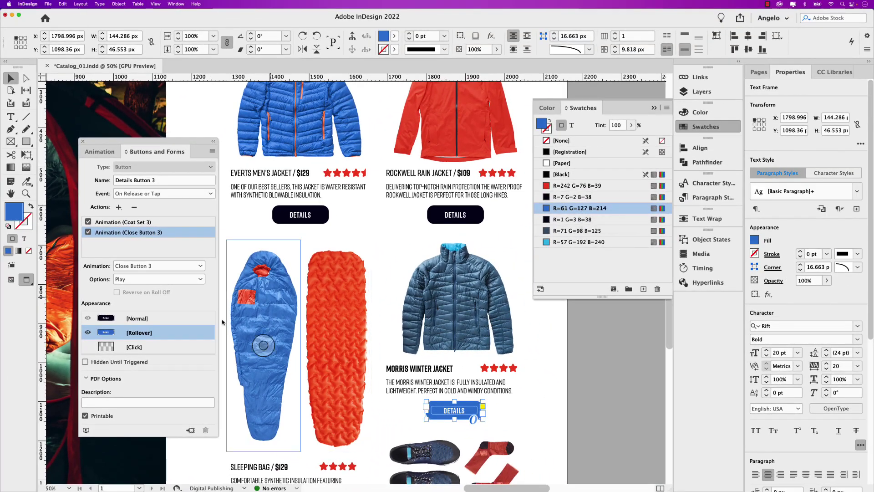
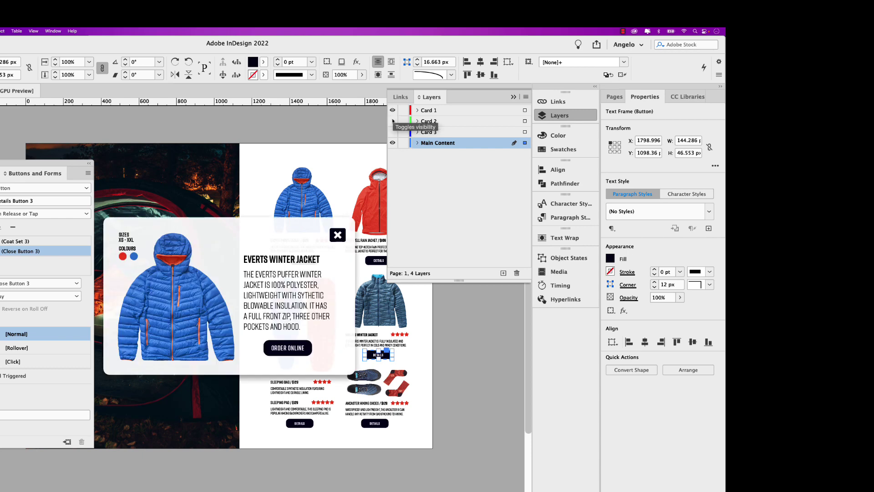
- Make the Card 3 layer visible and convert the close graphic on the Card 1 layer into a button named Close Button 1
left_click(393, 132)
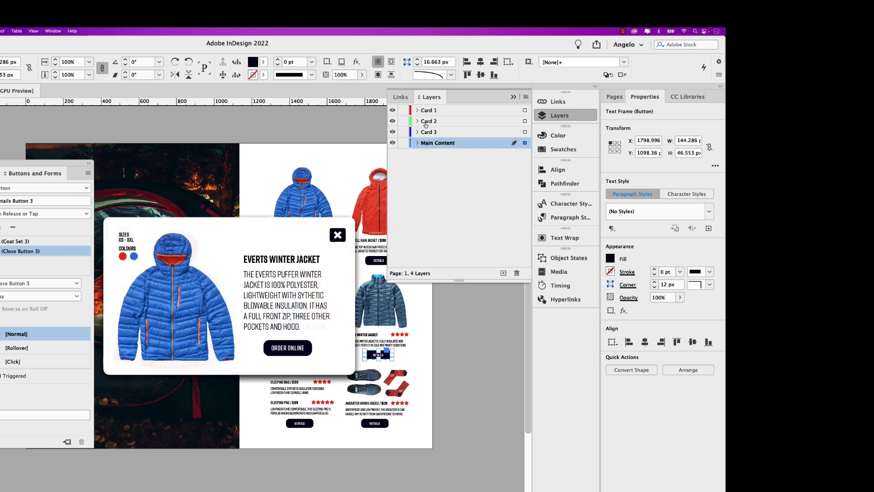
left_click(450, 111)
left_click(417, 110)
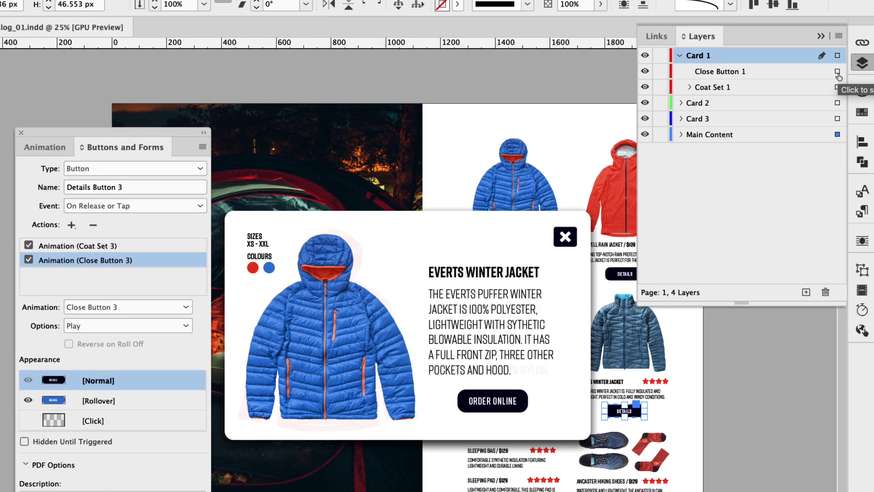
left_click(525, 121)
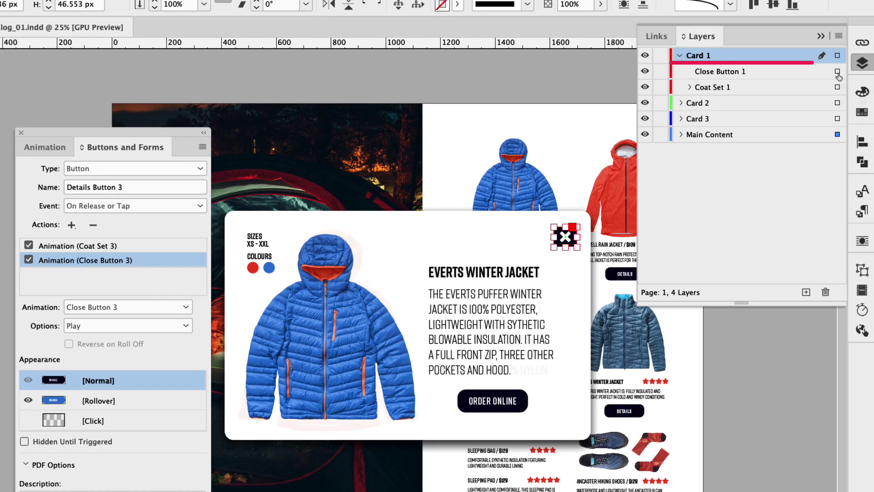
left_click(838, 73)
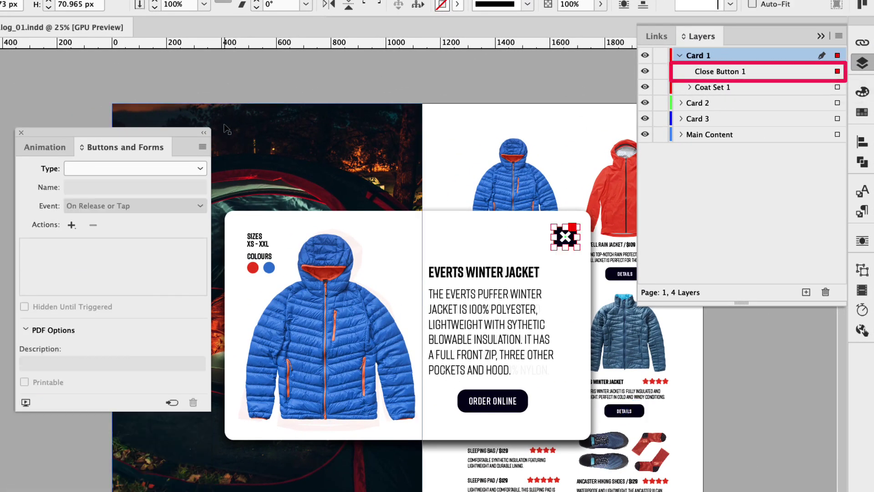
left_click(159, 168)
left_click(160, 186)
triple_click(113, 193)
type("Close Button 1")
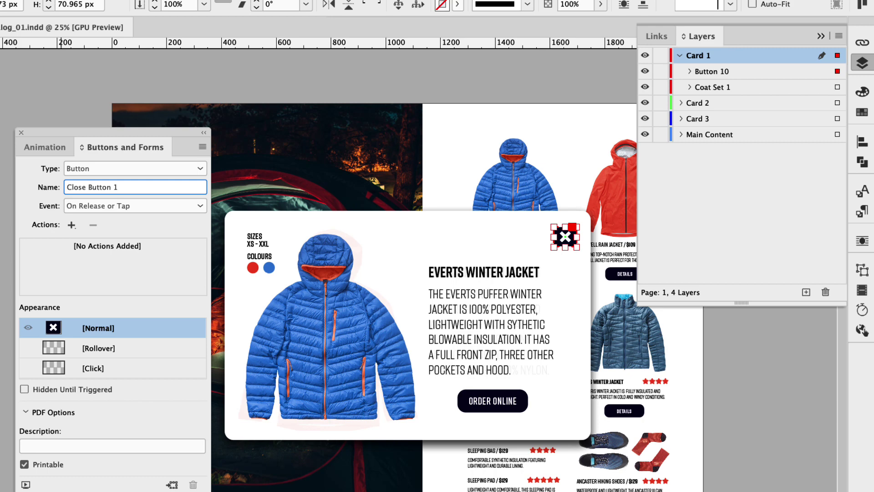
key("Return")
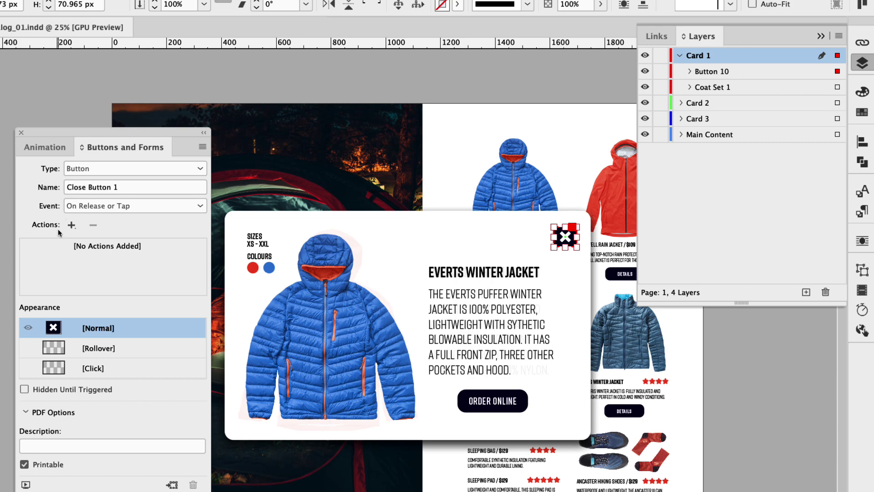
- Add an Animation action to Close Button 1 that reverses Coat Set 1 on release or tap
left_click(72, 225)
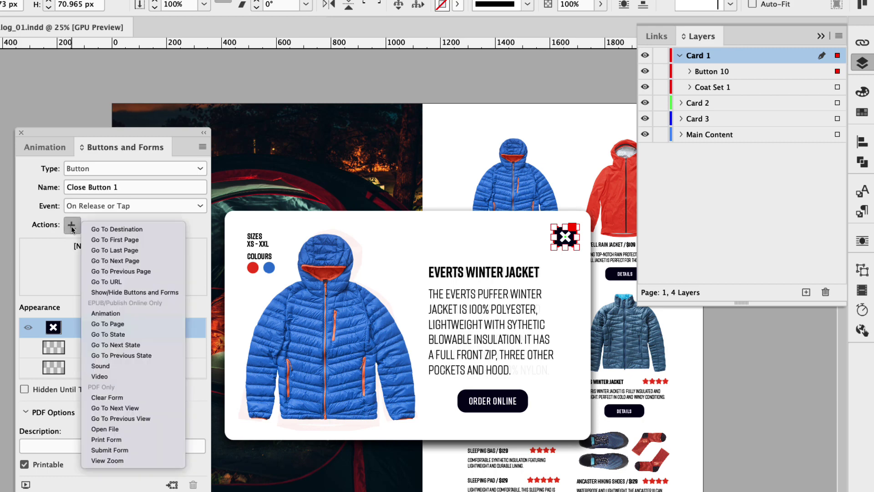
left_click(128, 313)
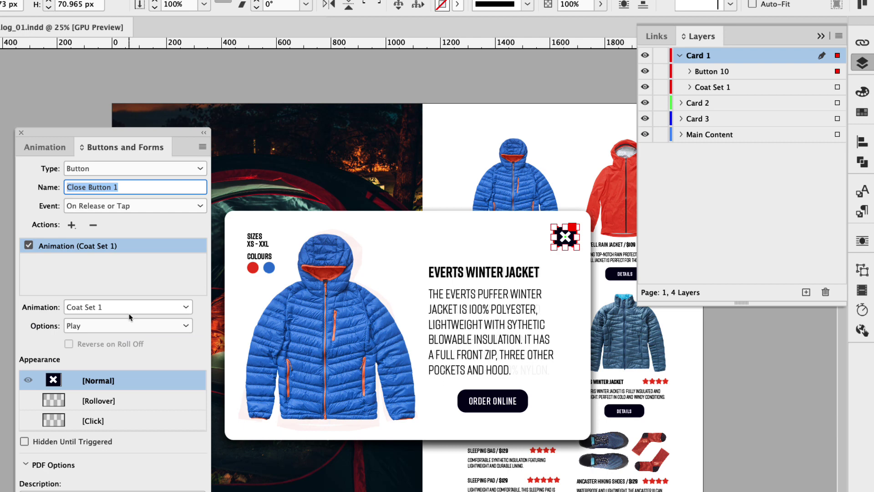
left_click(98, 325)
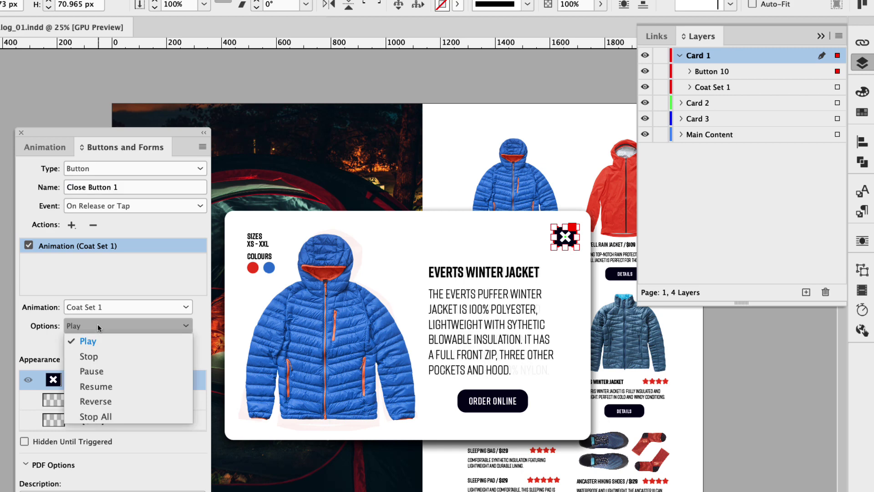
left_click(111, 401)
- Fill the background of Close Button 1's rollover appearance with the blue R=61 G=127 B=214 swatch and return to its Normal appearance
left_click(104, 401)
left_click(333, 326)
left_click(334, 327)
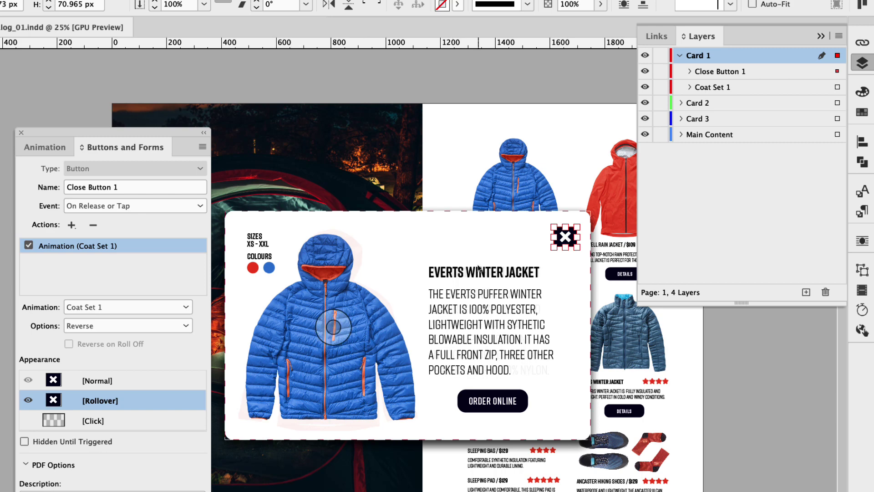
left_click(862, 112)
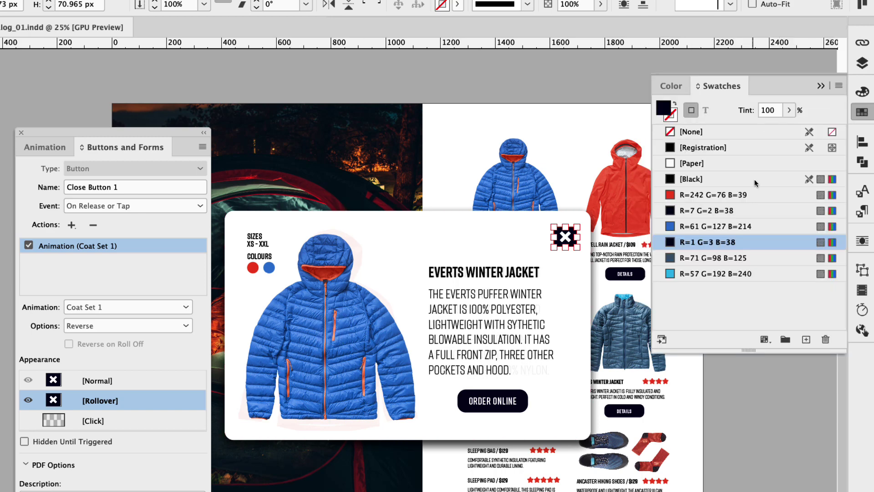
left_click(687, 232)
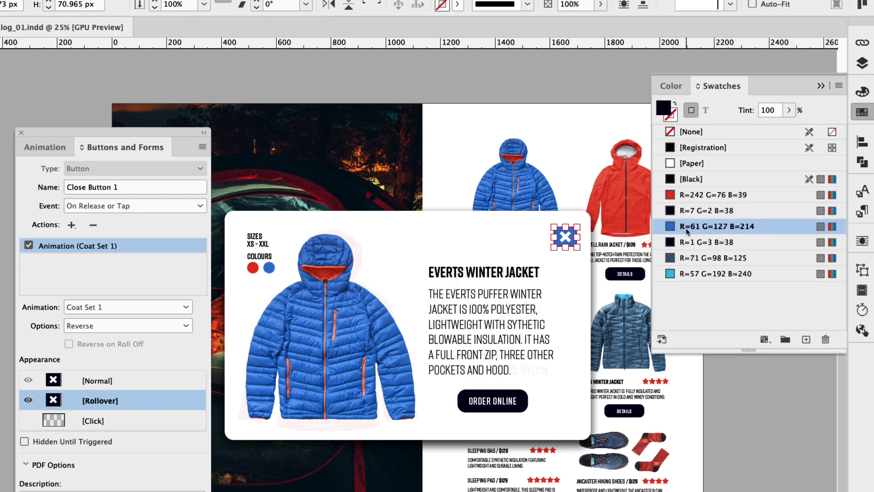
left_click(104, 384)
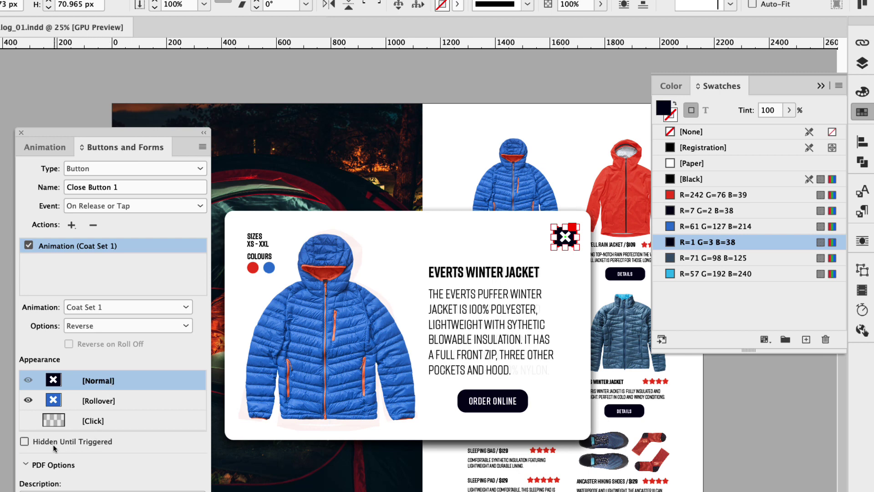
- Make Close Button 1 hidden until triggered and add a Show/Hide Buttons and Forms action that hides Close Button 1
left_click(24, 442)
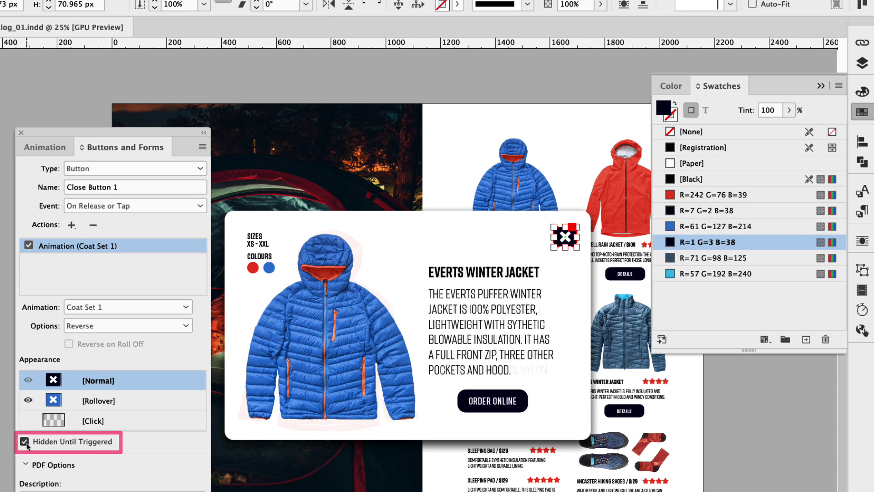
left_click(71, 225)
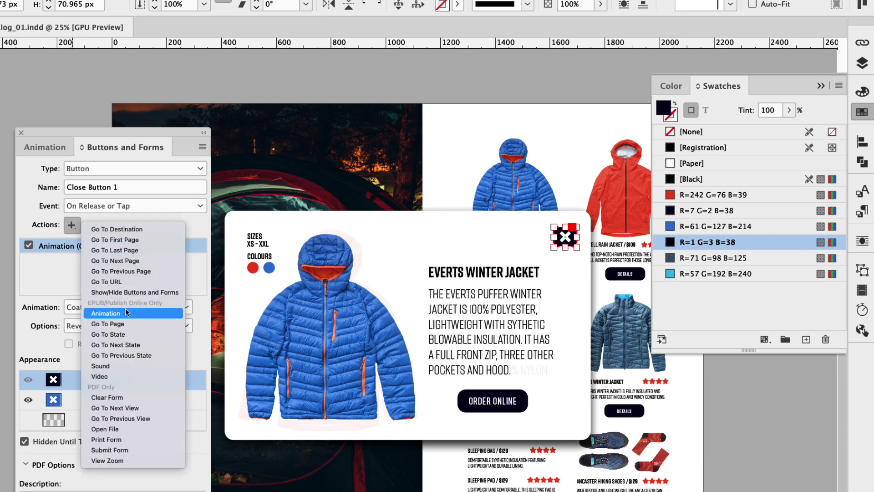
left_click(144, 293)
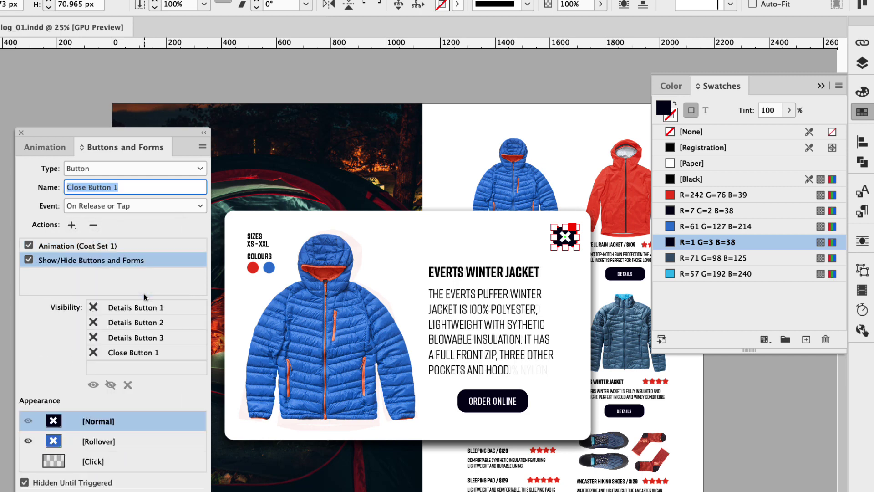
left_click(94, 353)
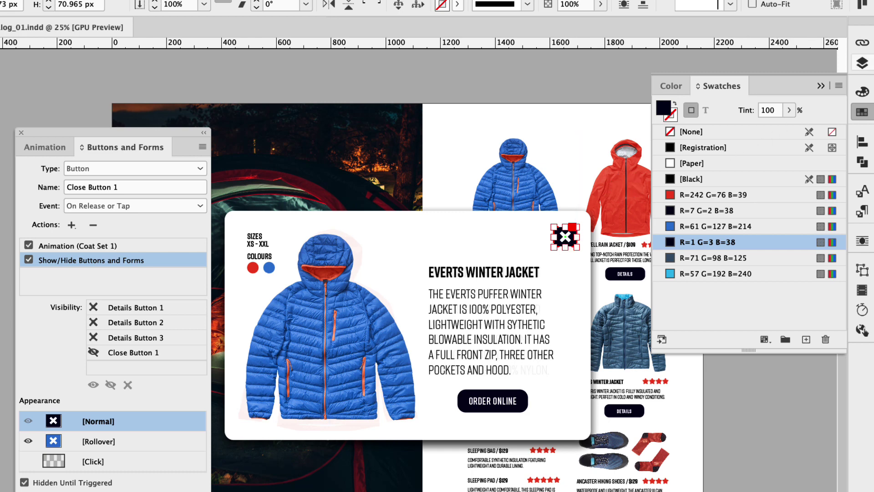
- Convert the close graphic on the Card 2 layer into a button named Close Button 2
left_click(862, 63)
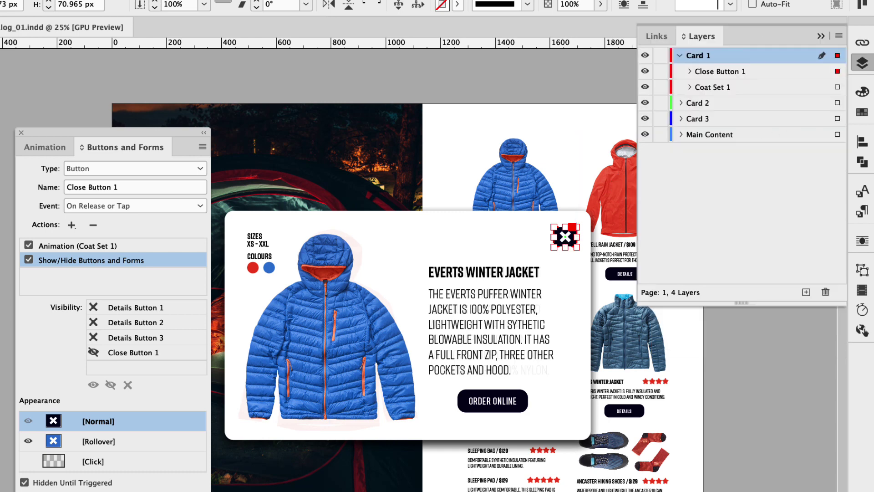
left_click(681, 102)
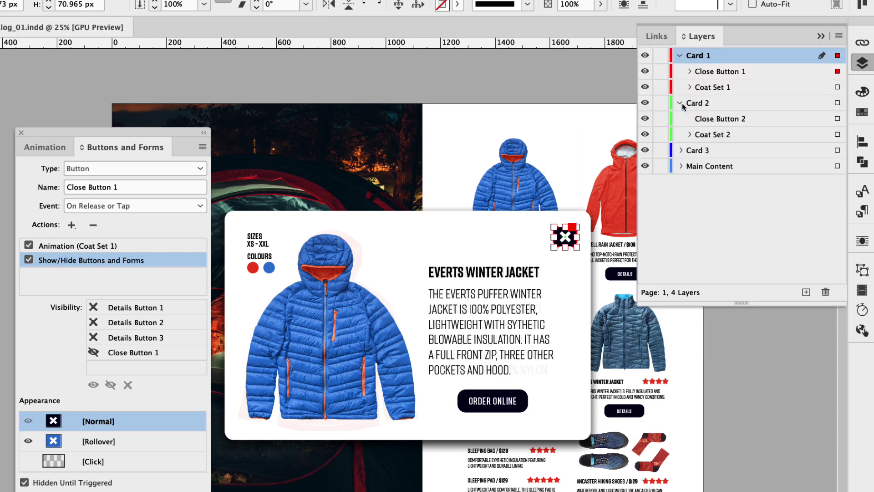
left_click(837, 118)
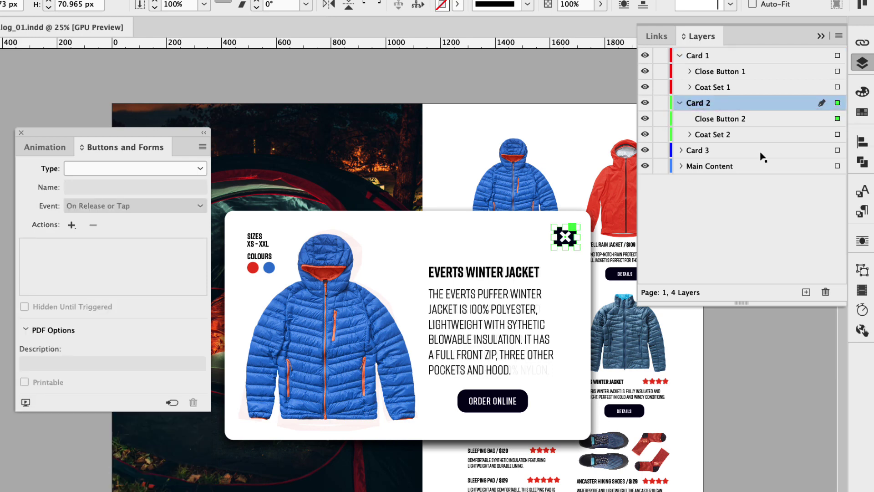
left_click(150, 168)
left_click(143, 183)
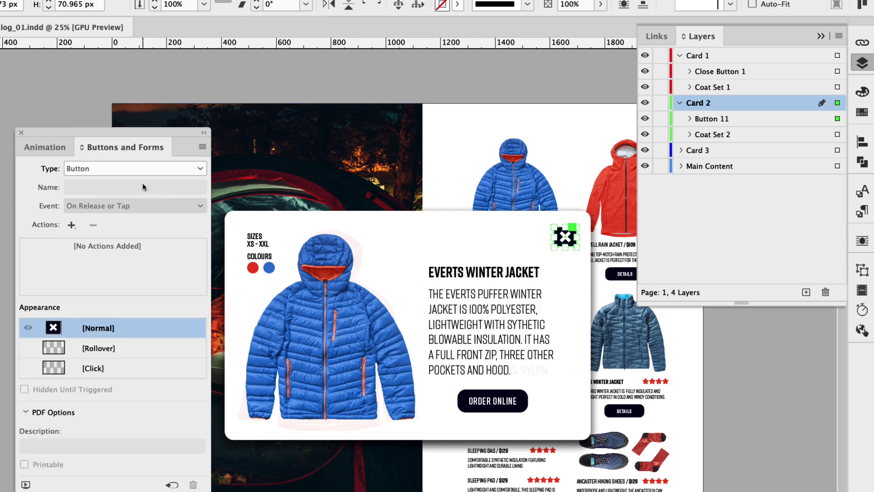
left_click(124, 189)
type("Clos")
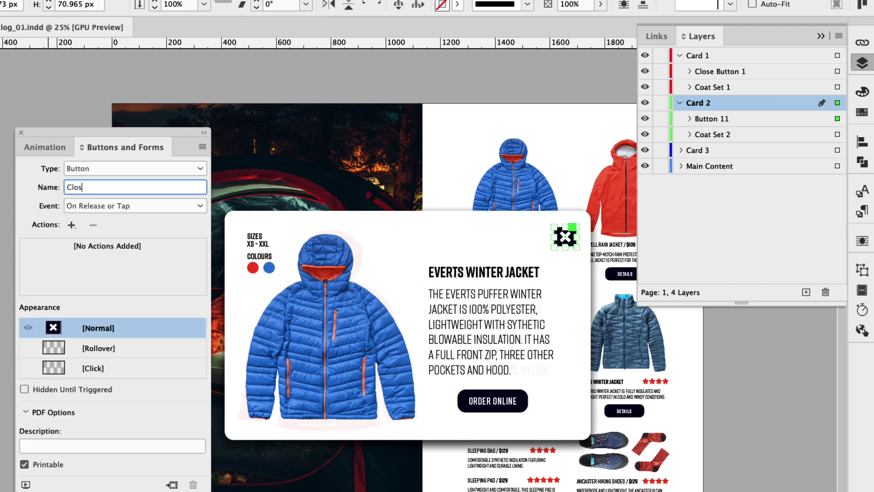
type("e Button 2")
key("Return")
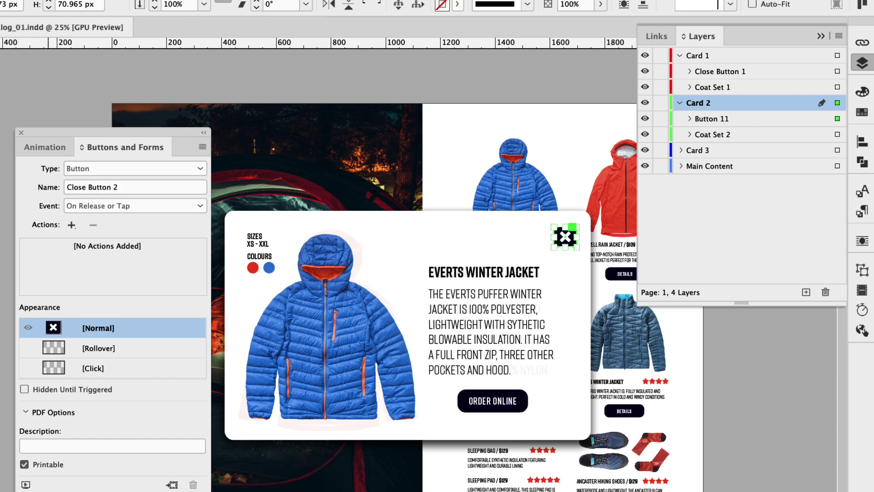
- Add an Animation action to Close Button 2 that reverses Coat Set 2 on release or tap
left_click(71, 224)
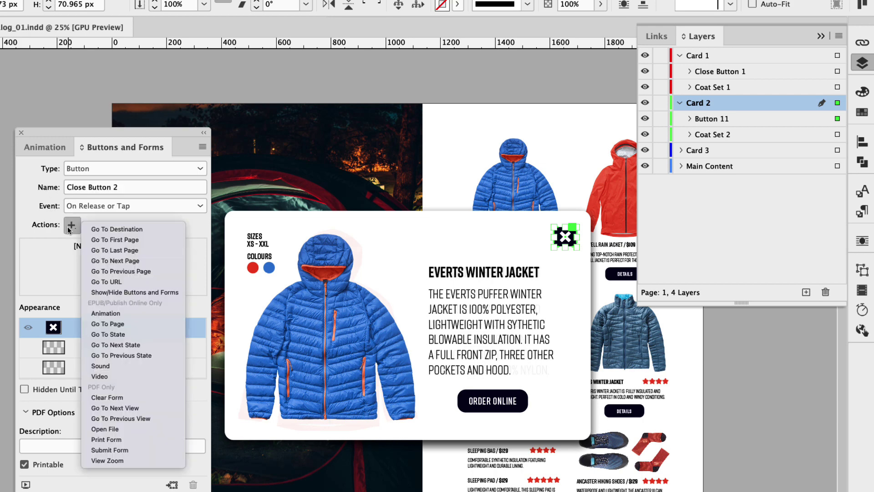
left_click(135, 312)
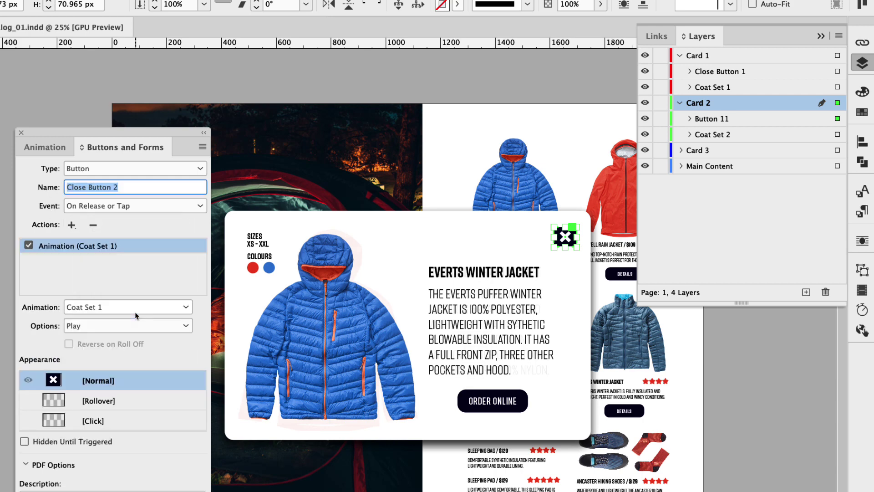
left_click(116, 309)
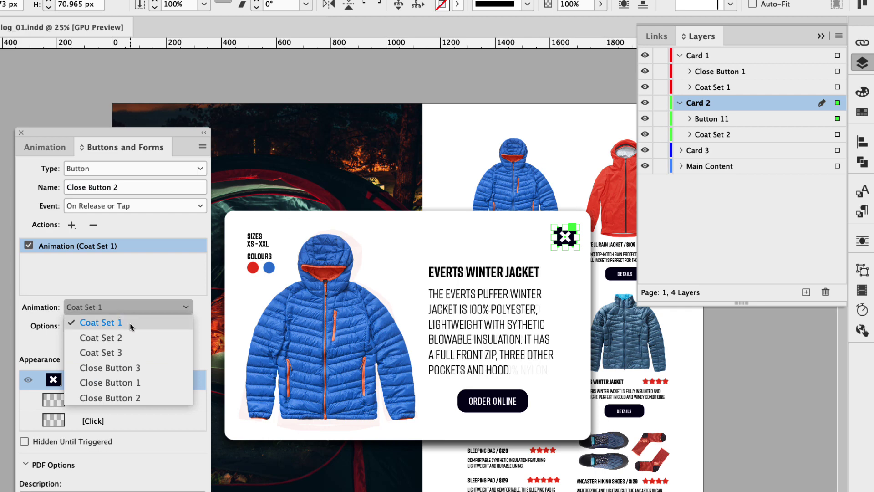
left_click(131, 338)
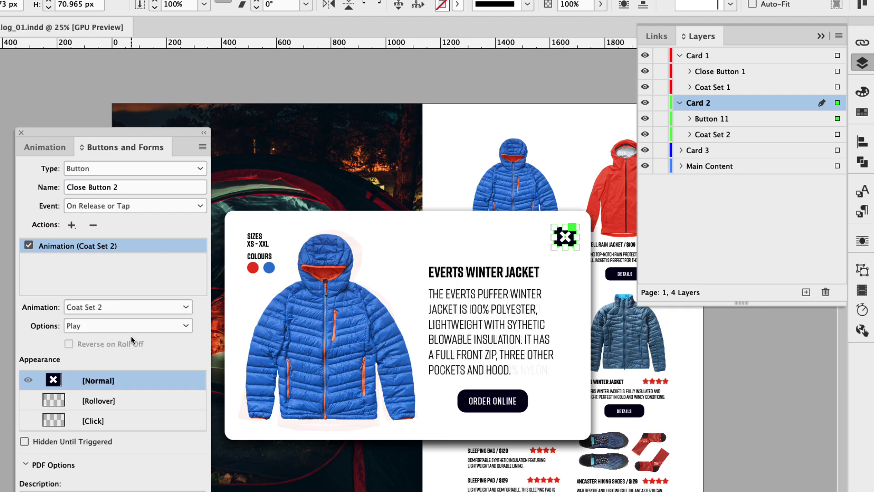
left_click(108, 326)
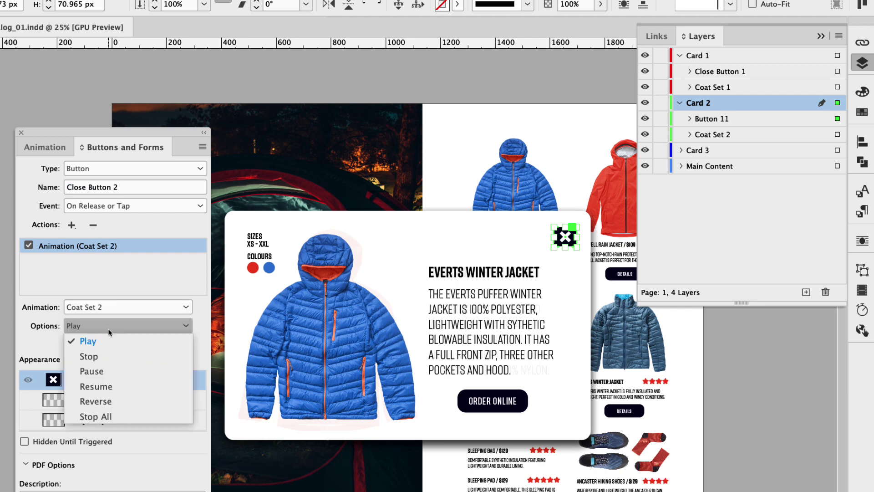
left_click(114, 399)
- Add a Show/Hide Buttons and Forms action that hides Close Button 2, and activate the button's rollover appearance
left_click(71, 225)
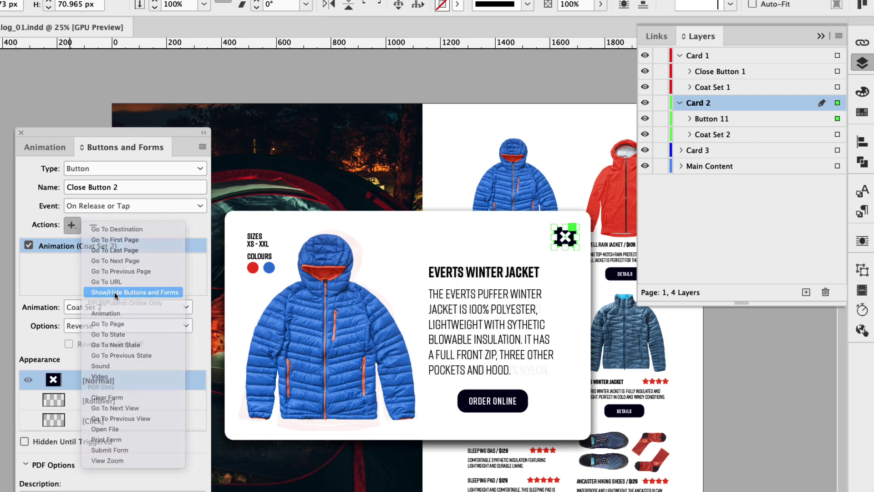
left_click(115, 292)
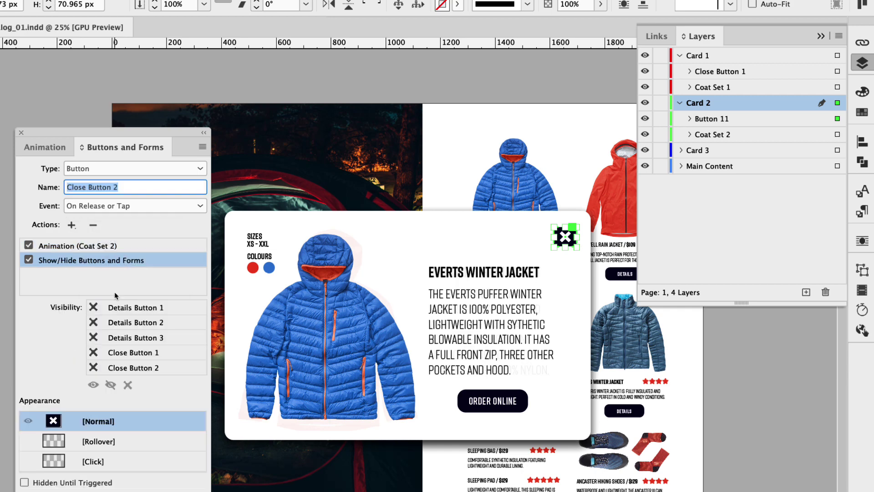
left_click(94, 368)
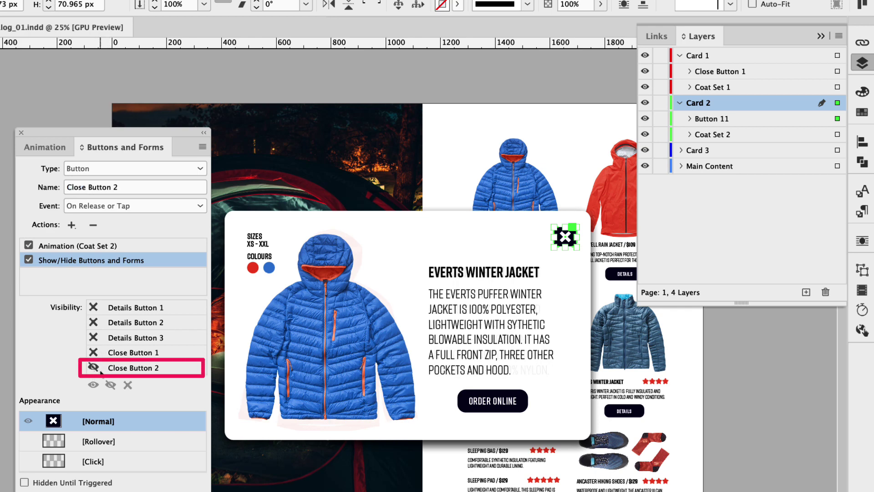
left_click(104, 444)
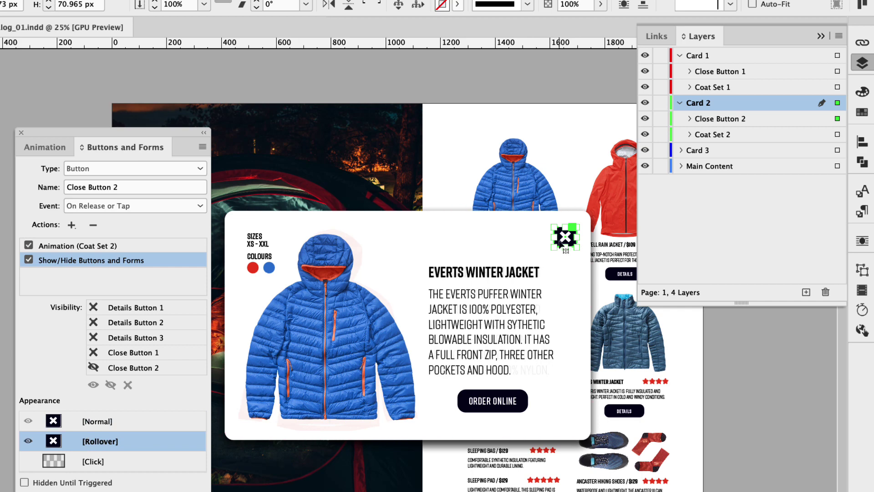
- Try the blue R=61 G=127 B=214 swatch on Close Button 2's rollover appearance and revert the fill to R=1 G=3 B=38
left_click(862, 112)
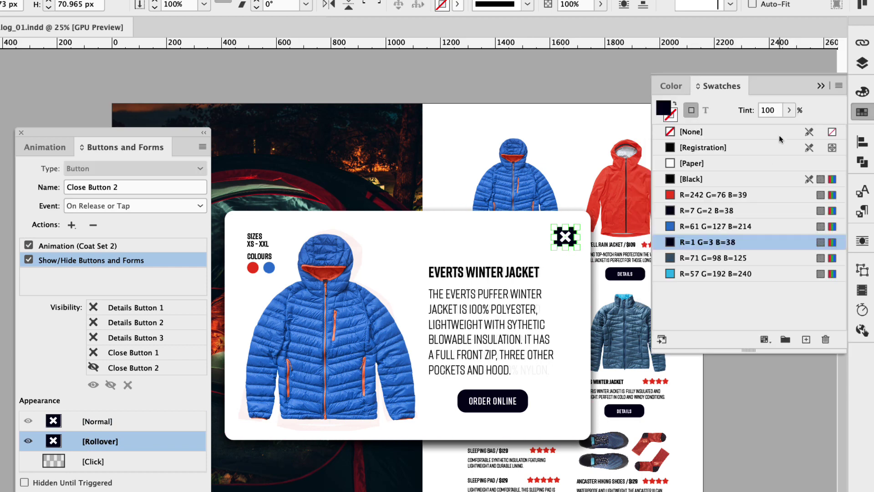
left_click(668, 227)
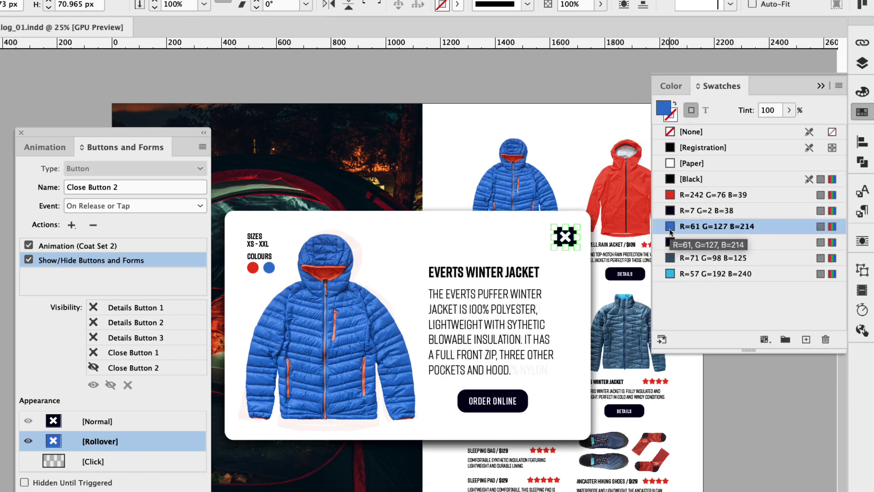
left_click(669, 241)
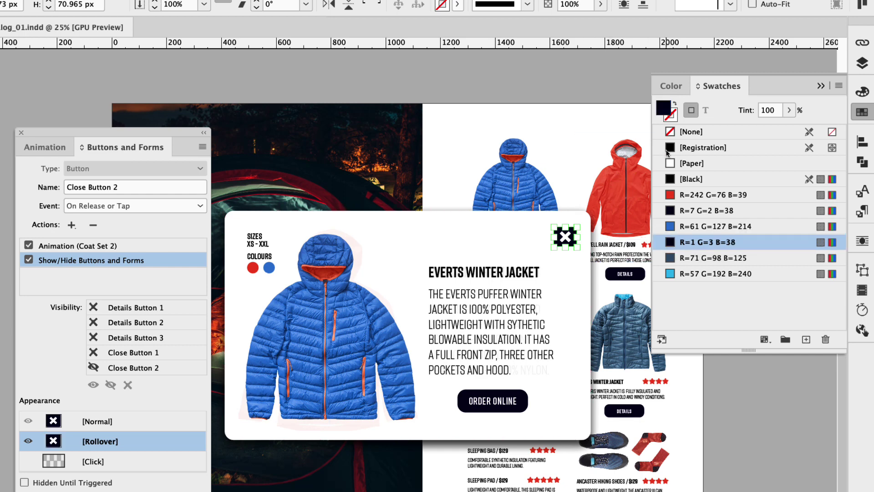
left_click(820, 85)
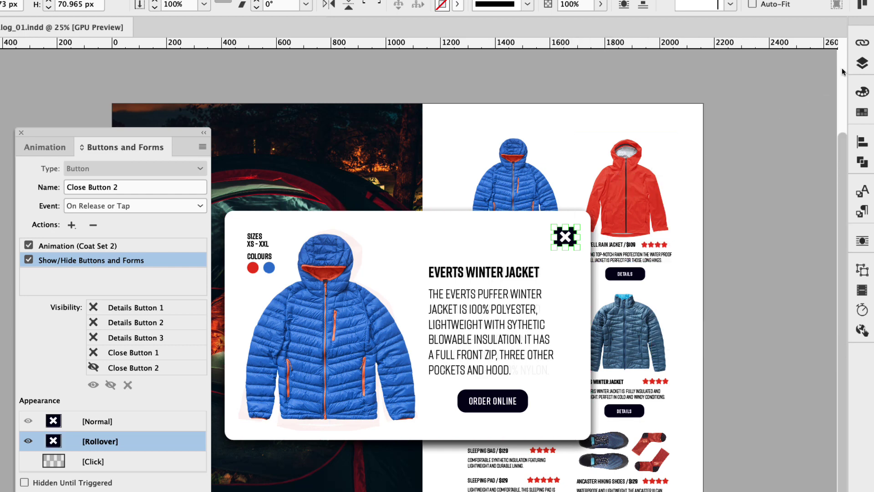
- Hide the Card 1 and Card 3 layers so that only Card 2 shows over the main content
left_click(862, 63)
left_click(644, 55)
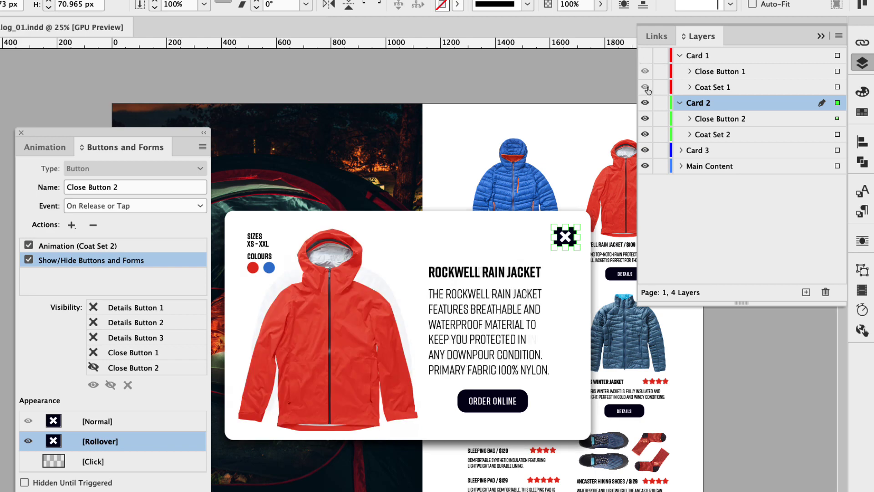
left_click(646, 152)
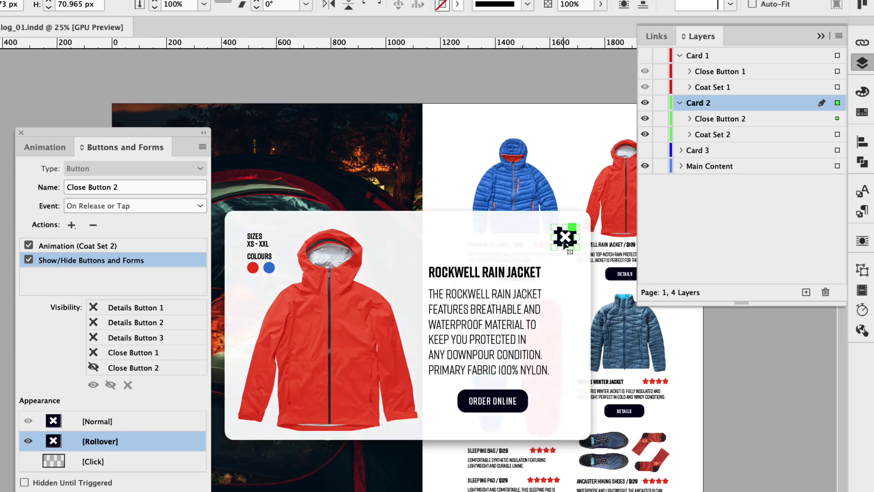
- Fill the background of Close Button 2's rollover appearance with the blue R=61 G=127 B=214 swatch and return to its Normal appearance
left_click(862, 112)
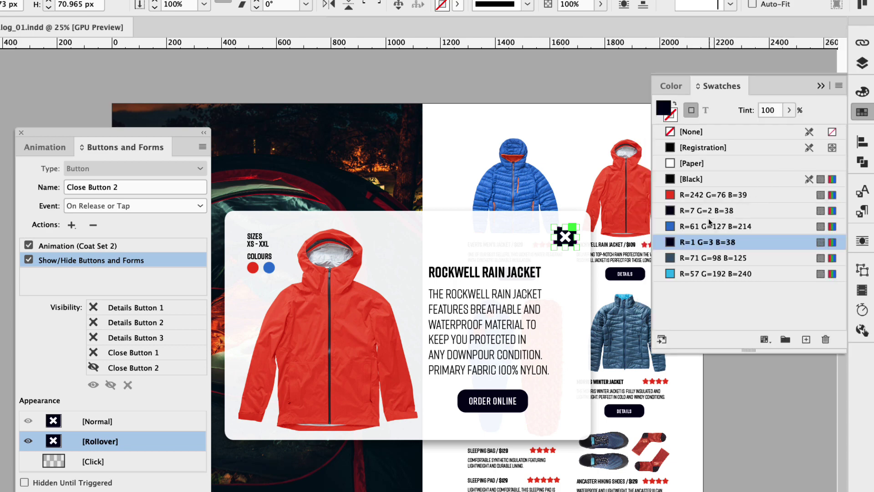
left_click(709, 224)
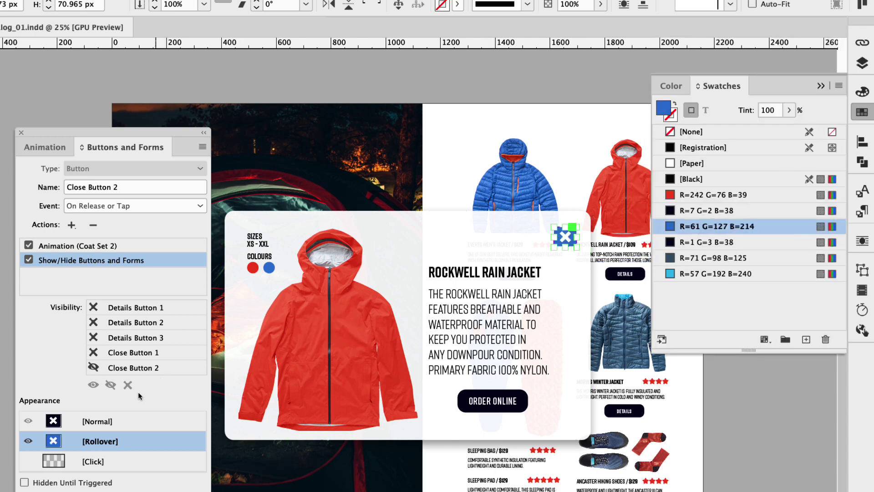
left_click(99, 423)
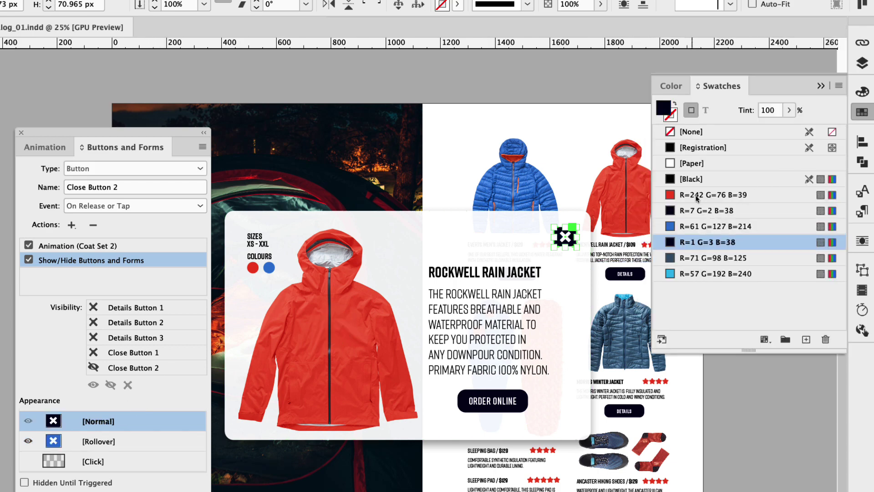
left_click(821, 85)
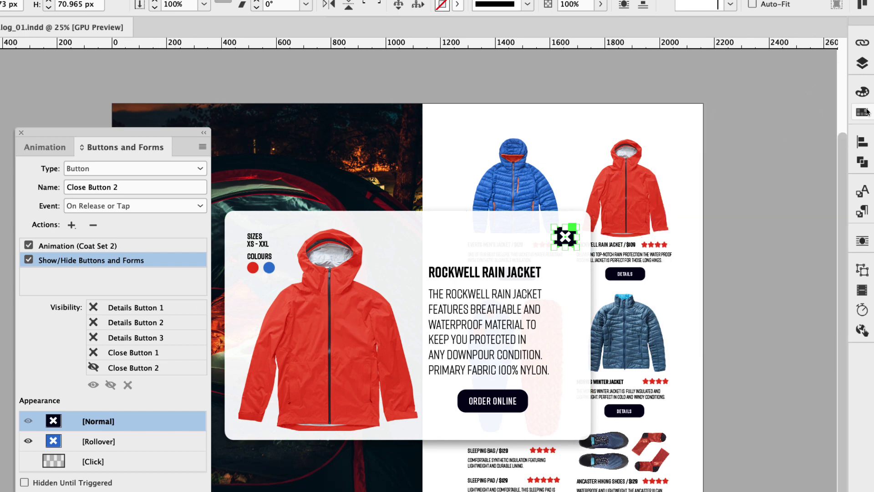
- Hide the Card 2 layer, show Card 3, and expand only Card 3 among the card layers
left_click(862, 62)
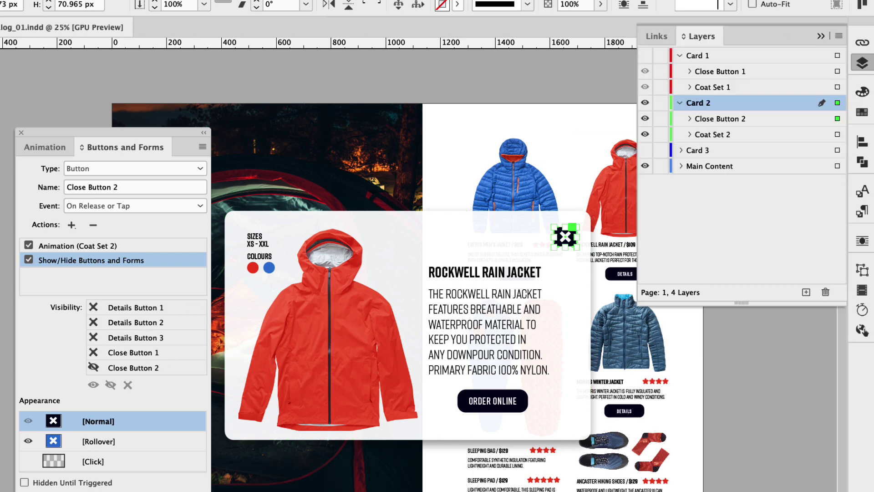
left_click(645, 102)
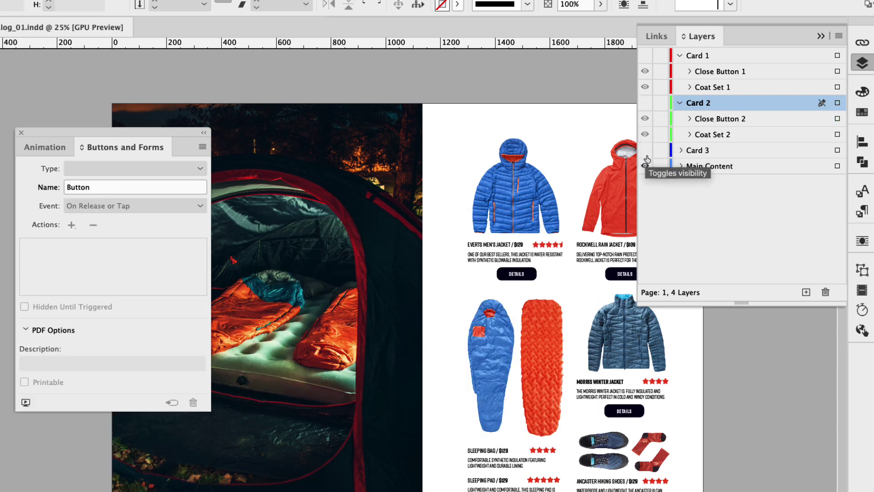
left_click(646, 154)
left_click(680, 102)
left_click(680, 56)
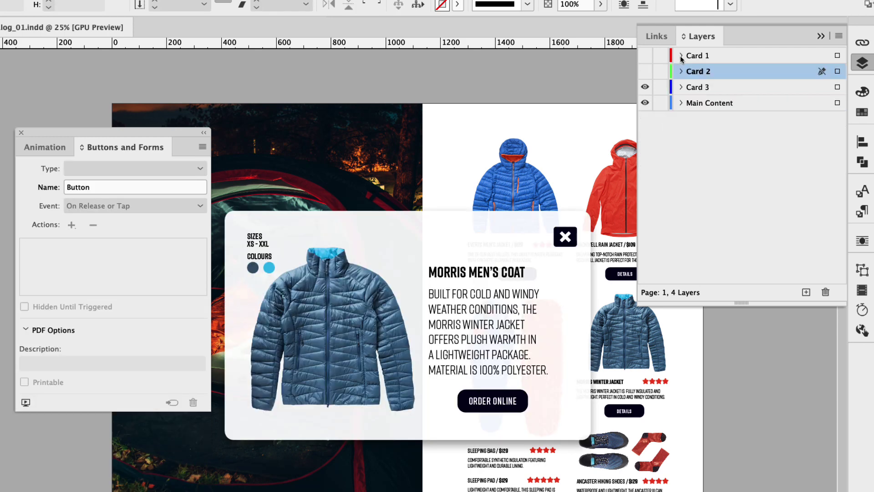
left_click(681, 88)
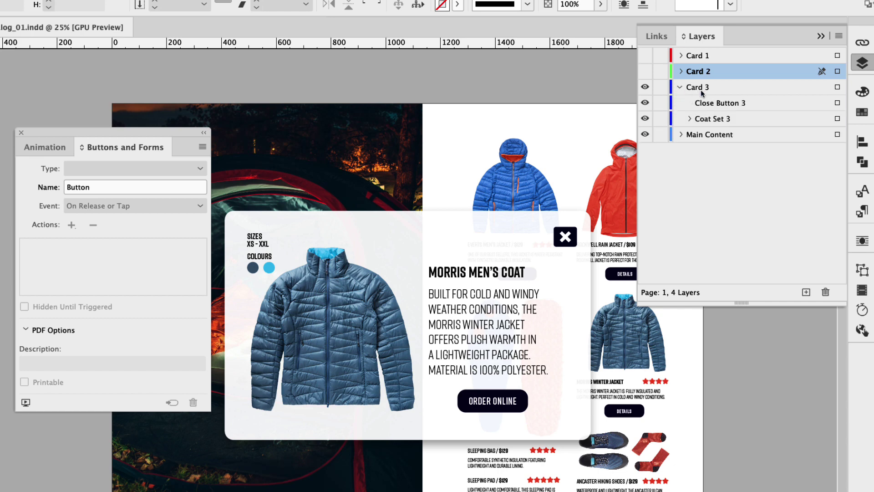
- Convert the close graphic on the Card 3 layer into a button named Close Button 3
left_click(565, 236)
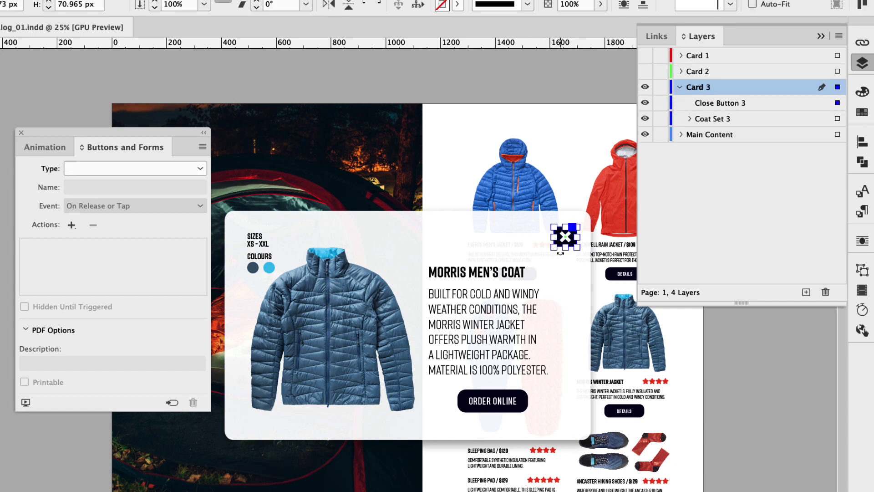
left_click(150, 169)
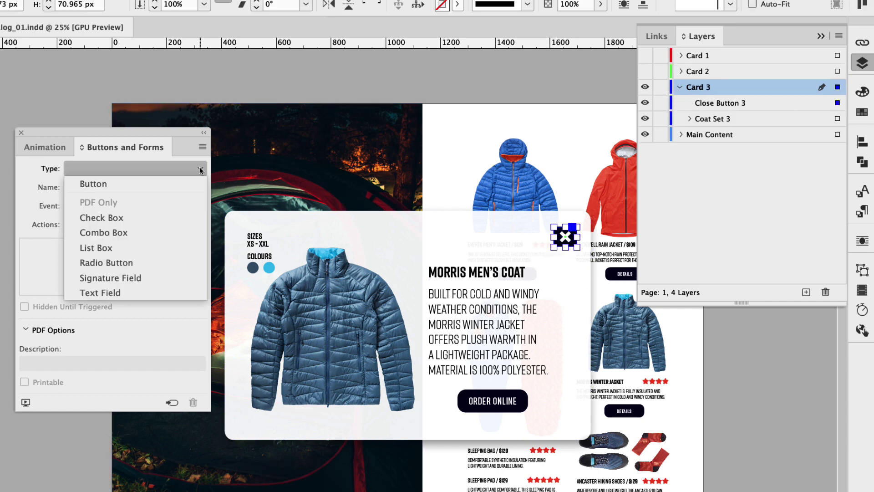
left_click(151, 186)
left_click(107, 186)
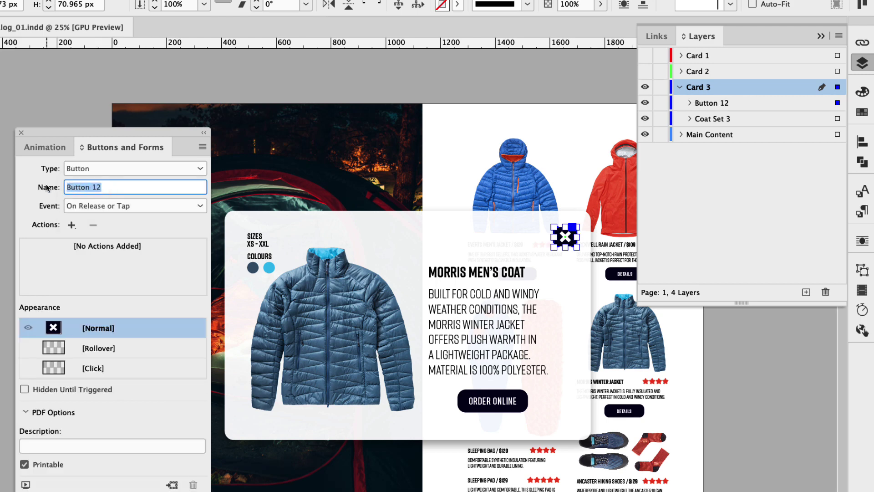
type("Close")
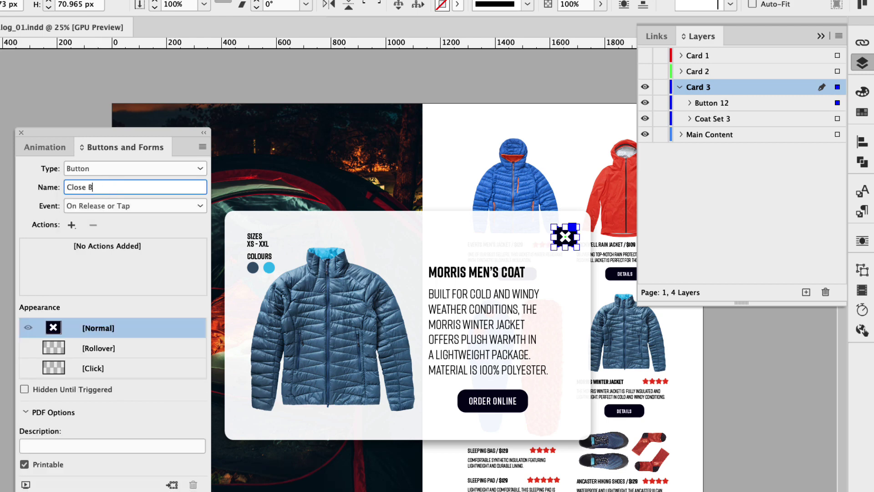
key("Return")
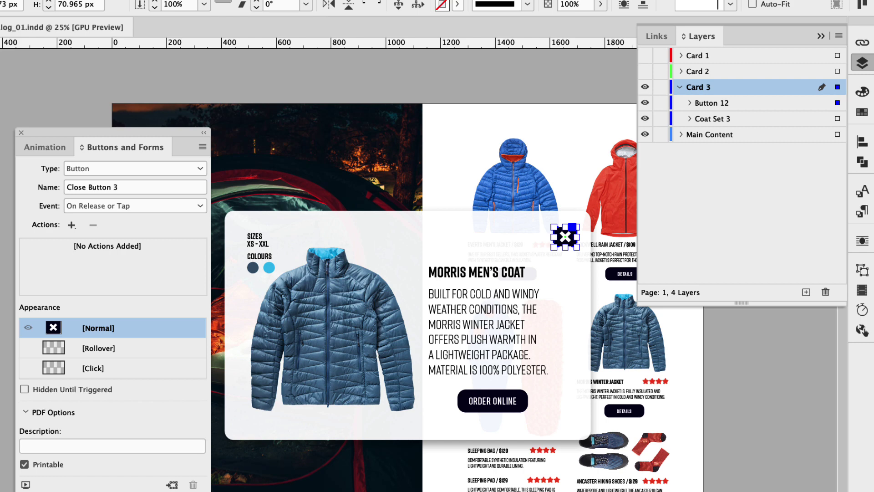
- Add an Animation action to Close Button 3 that reverses Coat Set 3 on release or tap
left_click(71, 224)
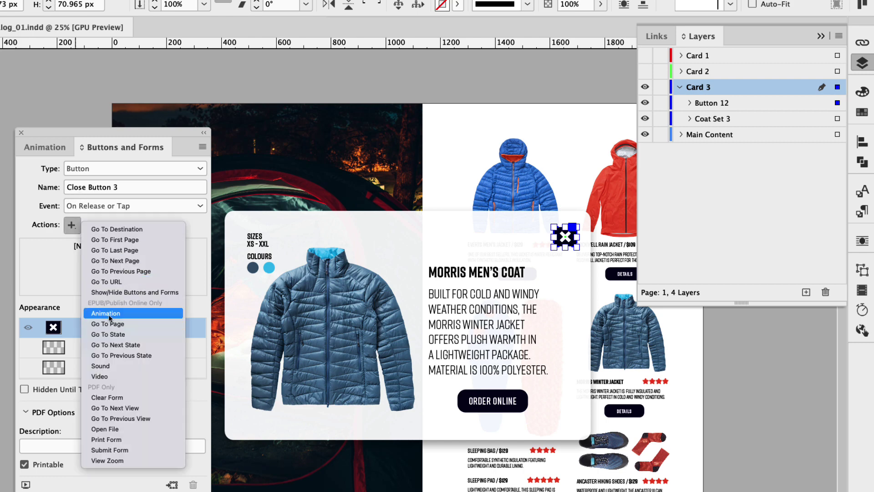
left_click(108, 314)
left_click(113, 306)
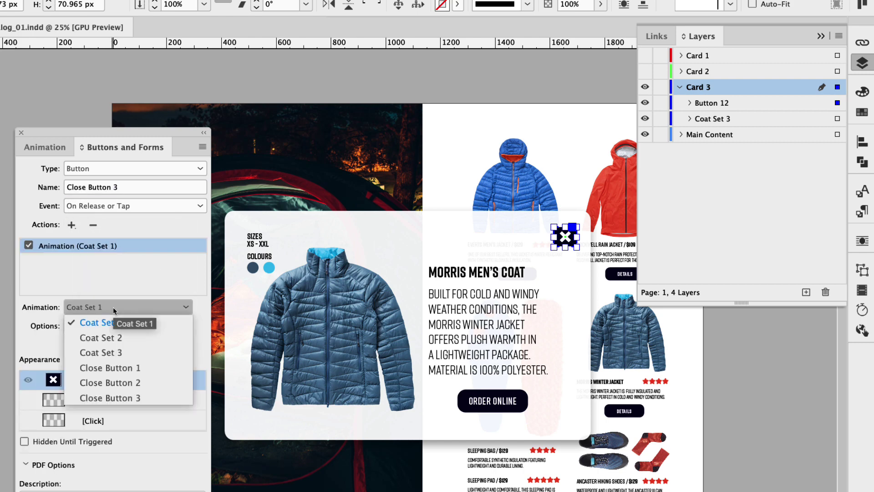
left_click(124, 352)
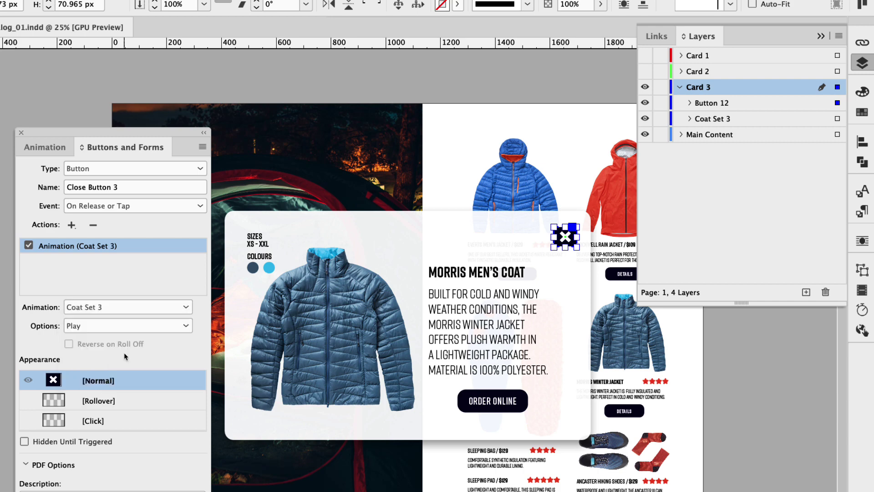
left_click(107, 326)
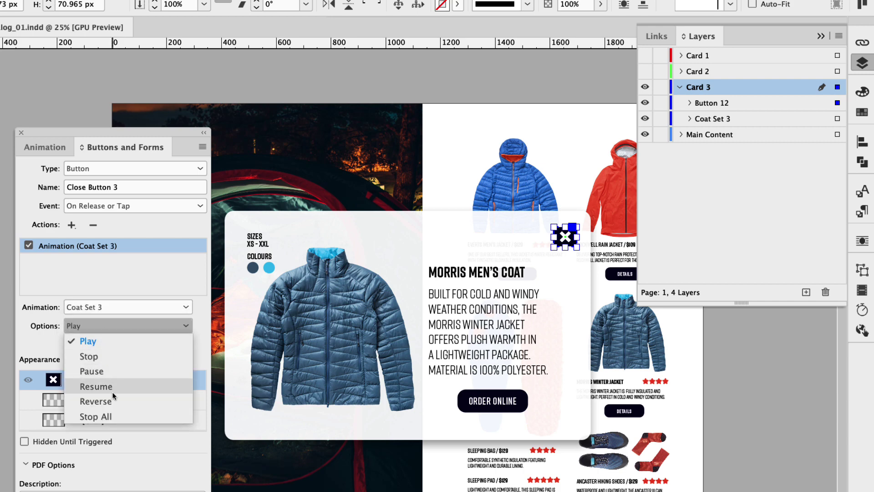
left_click(96, 401)
- Add a Show/Hide Buttons and Forms action that hides Close Button 3, and activate the button's rollover appearance
left_click(72, 224)
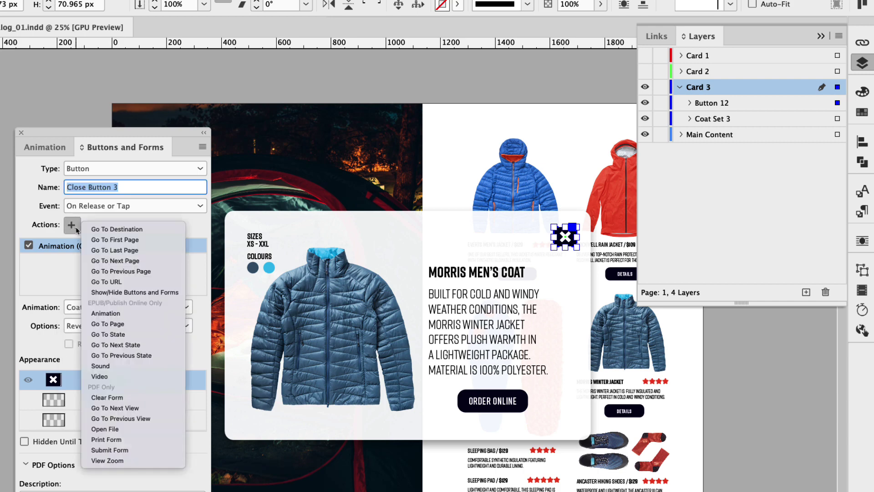
left_click(151, 293)
scroll(202, 334, "down", 1)
left_click(96, 367)
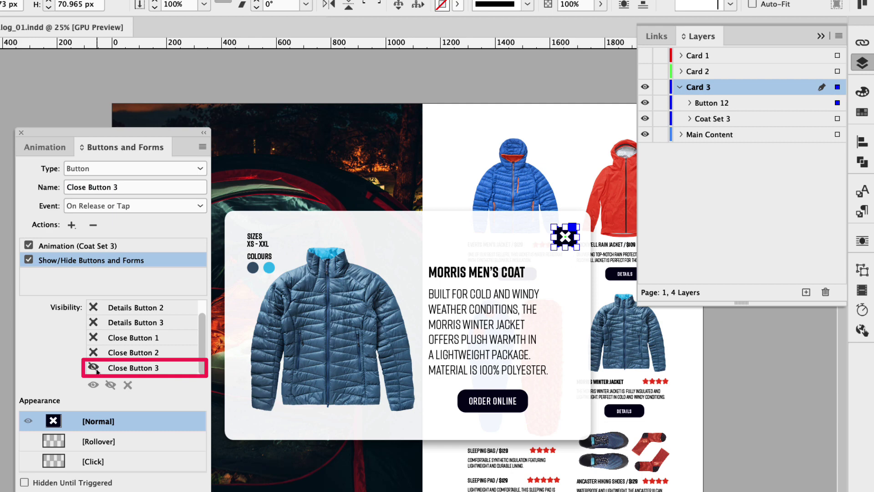
left_click(95, 440)
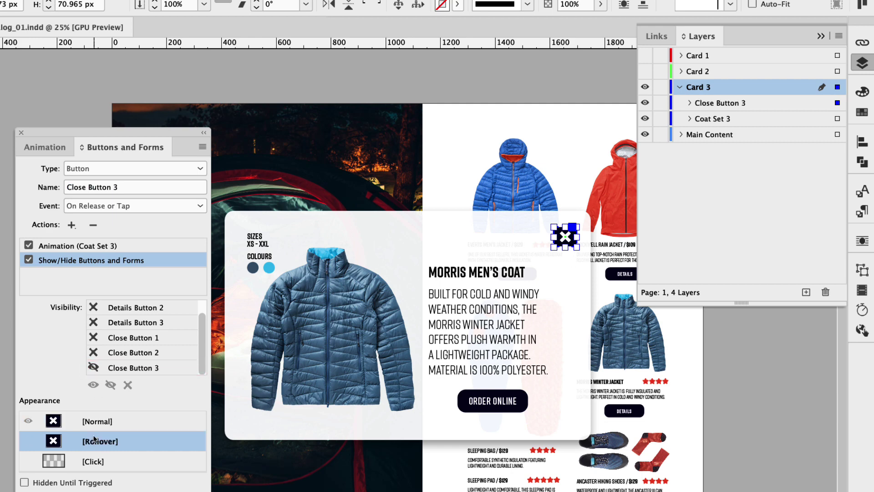
- Fill Close Button 3's rollover appearance with the R=61 G=127 B=214 swatch and set the button to Hidden Until Triggered
double_click(564, 241)
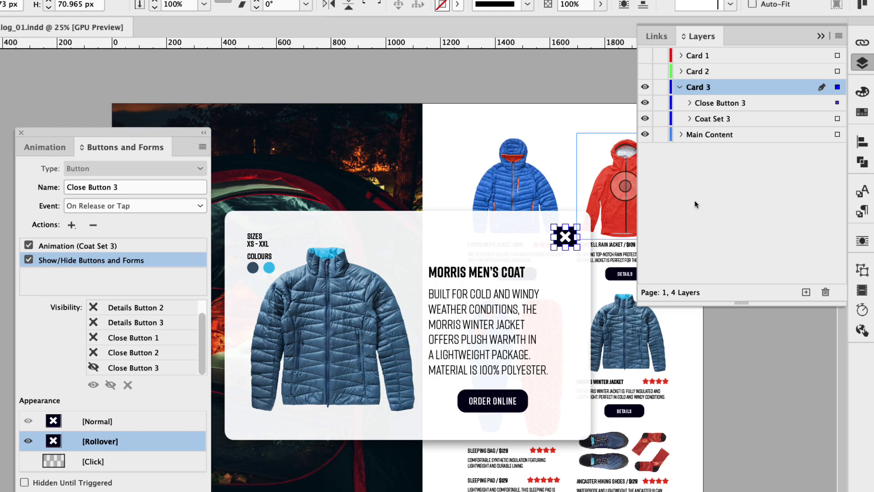
left_click(862, 112)
left_click(686, 225)
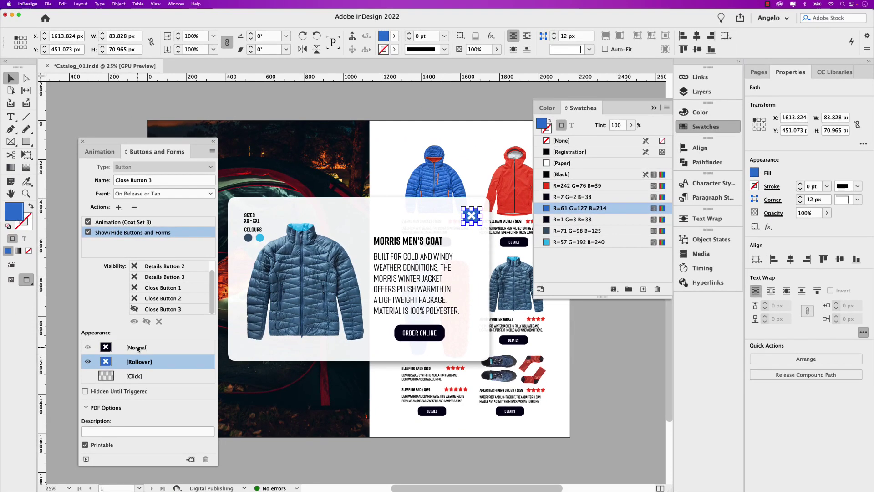
left_click(138, 348)
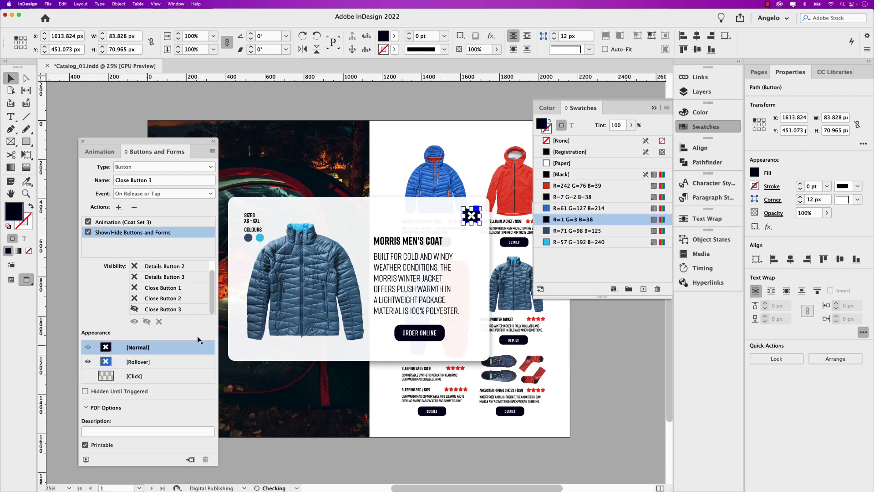
left_click(86, 393)
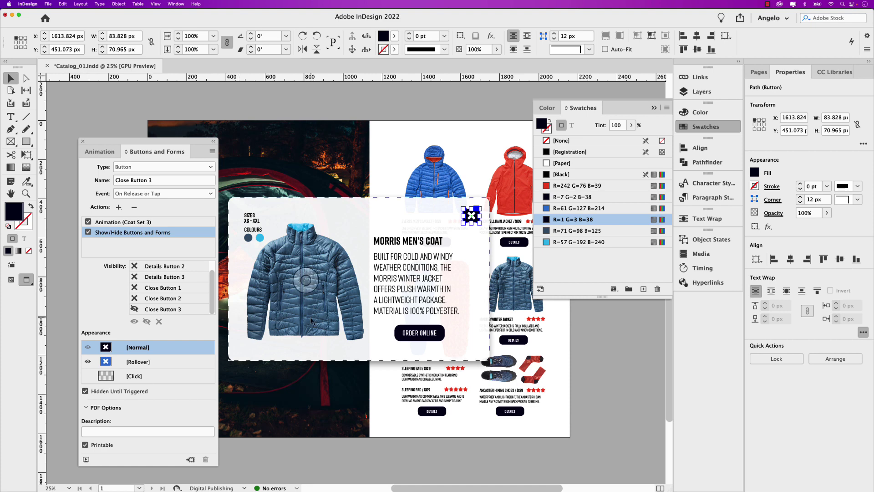
- Show the Card 2 layer and set its Close Button 2 to Hidden Until Triggered
left_click(703, 92)
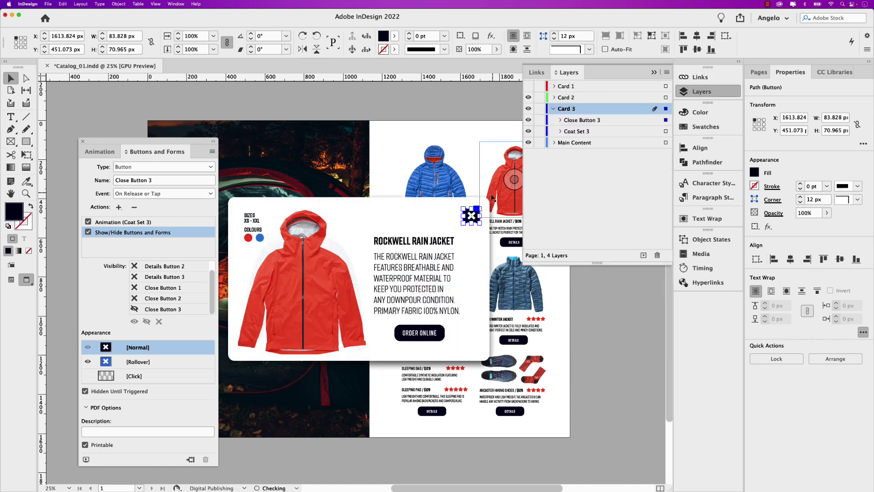
left_click(555, 98)
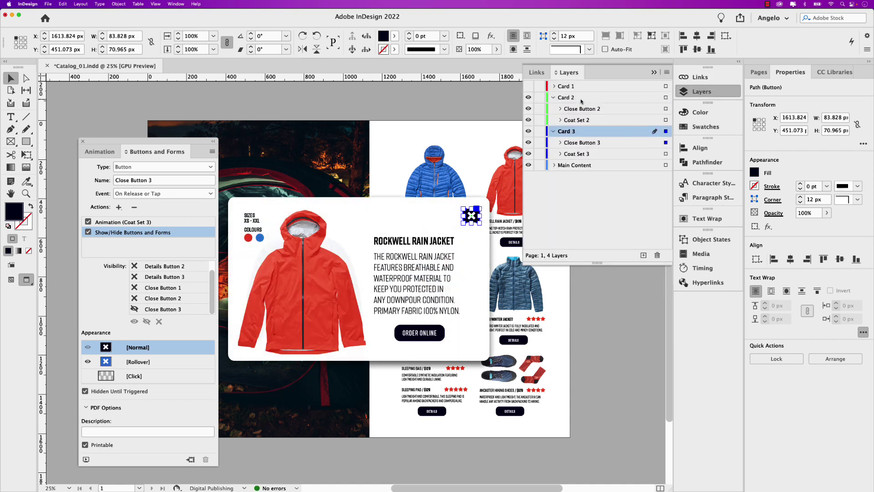
left_click(665, 109)
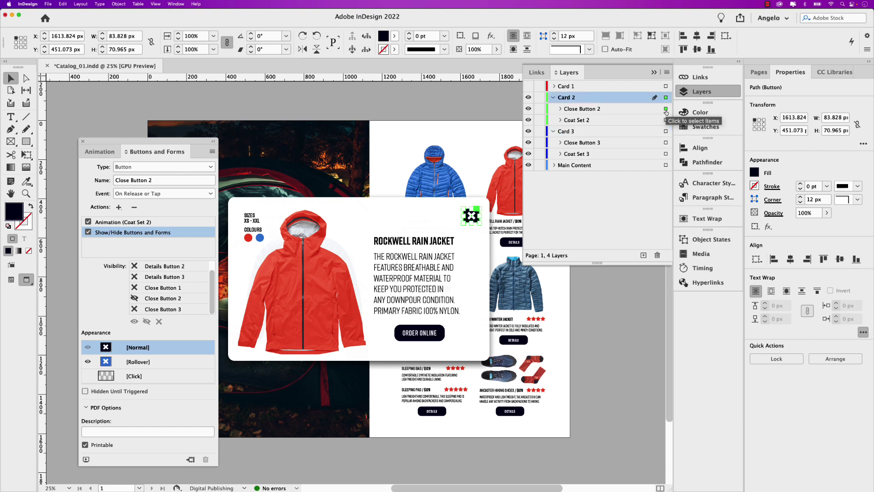
left_click(86, 392)
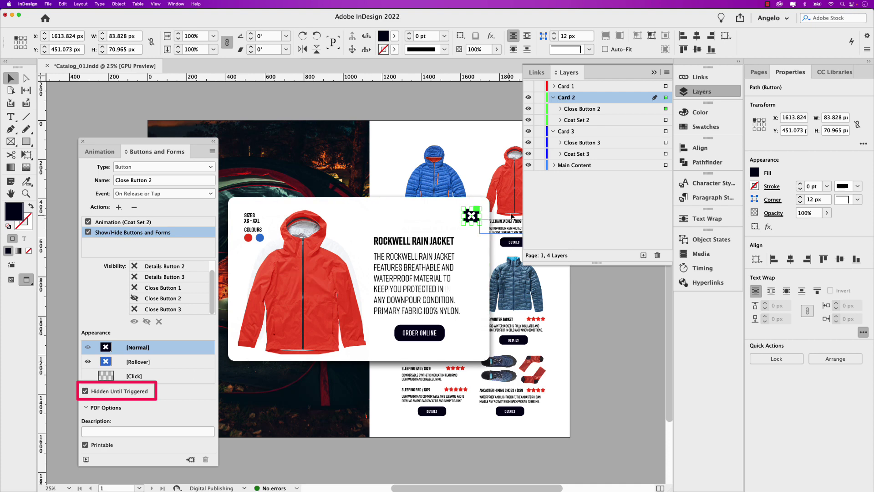
- Collapse the Card 2 and Card 3 layers, and show and expand the Card 1 layer
left_click(554, 97)
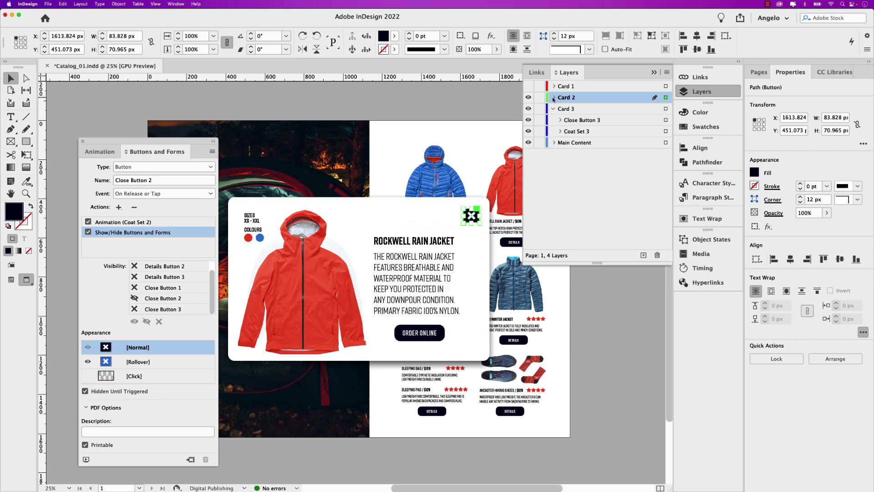
left_click(554, 109)
left_click(532, 87)
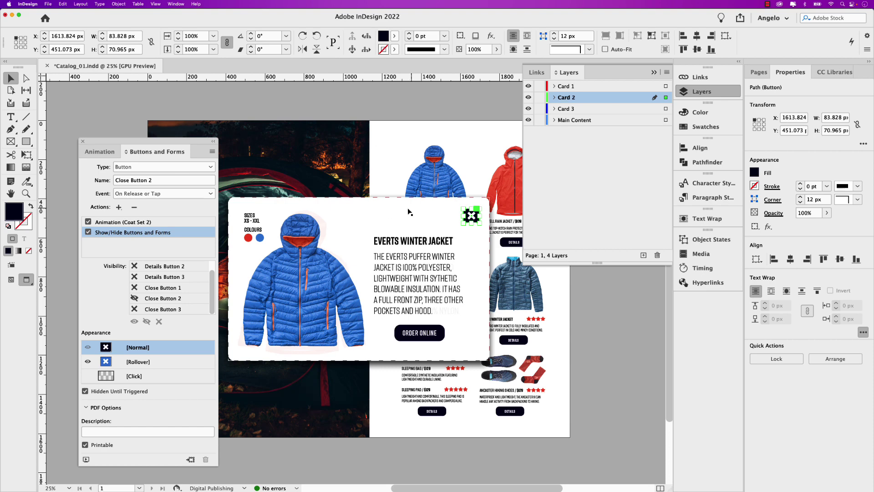
left_click(571, 87)
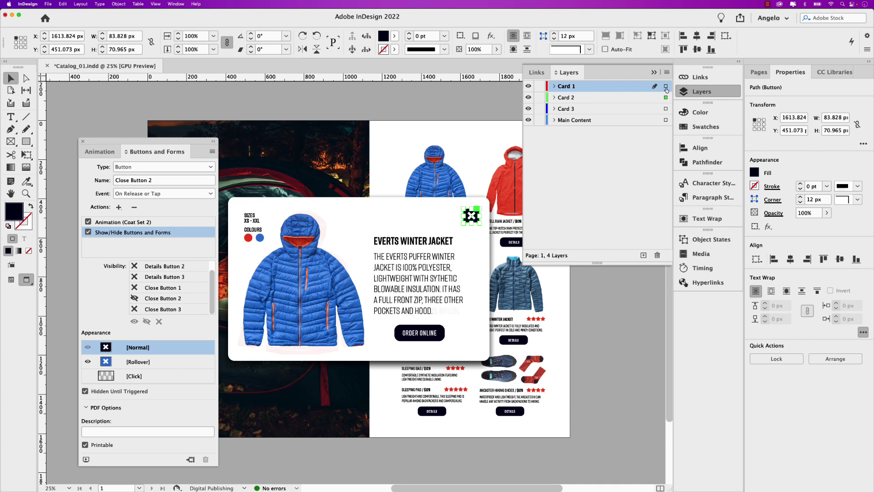
left_click(666, 86)
left_click(554, 87)
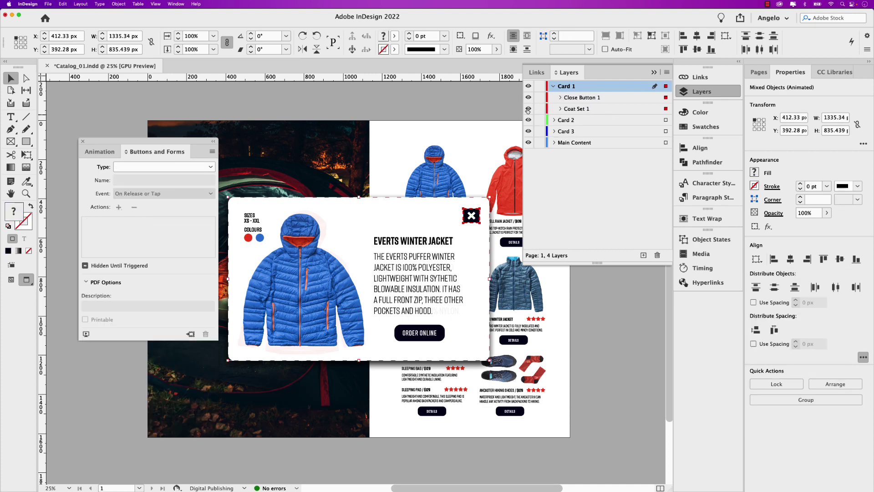
- Remove the On Page Load event from the animations of Close Button 1 and Coat Set 1
left_click(665, 98)
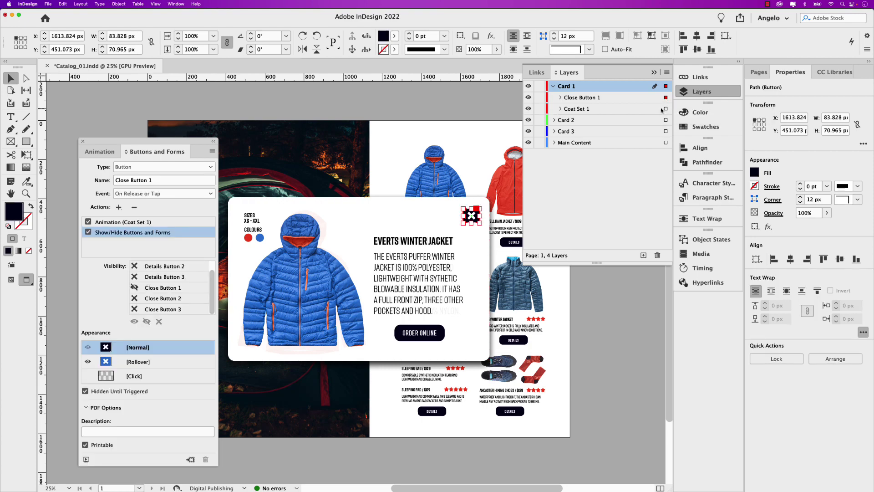
left_click(107, 152)
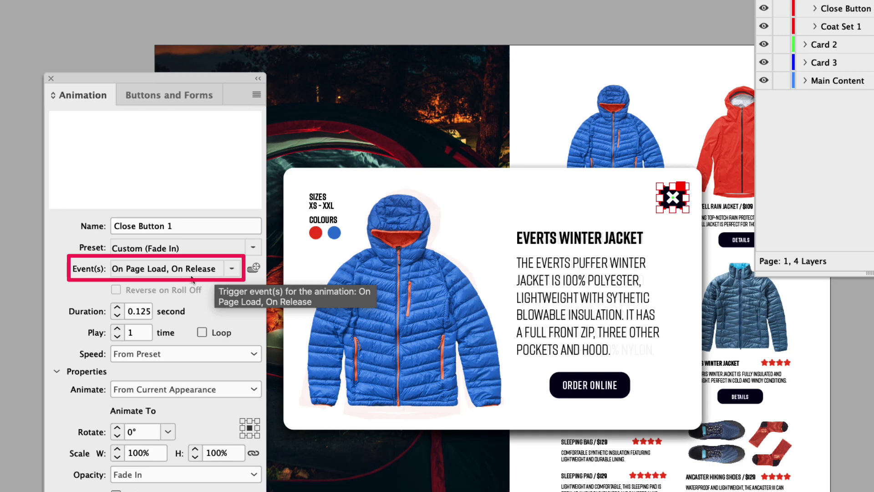
left_click(235, 273)
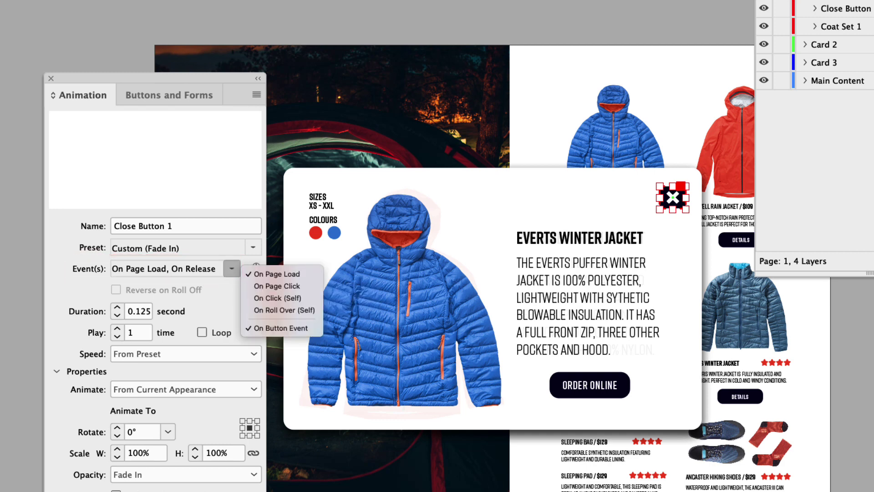
left_click(288, 275)
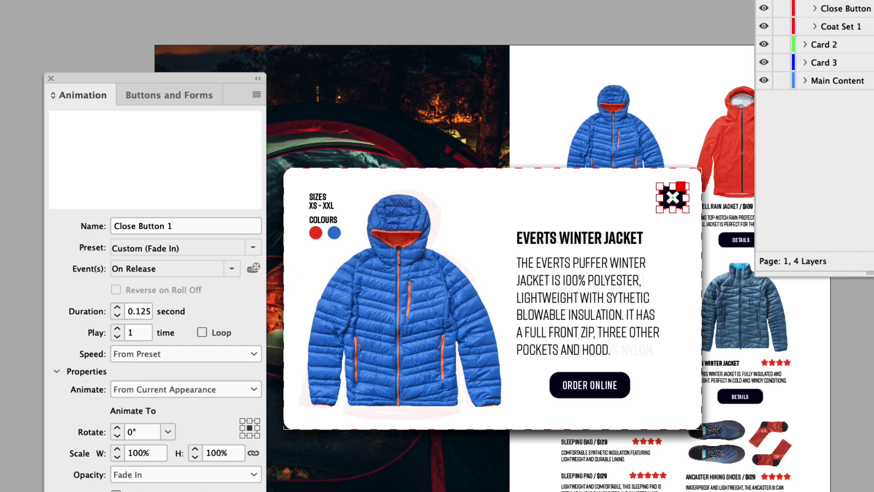
left_click(538, 235)
left_click(232, 268)
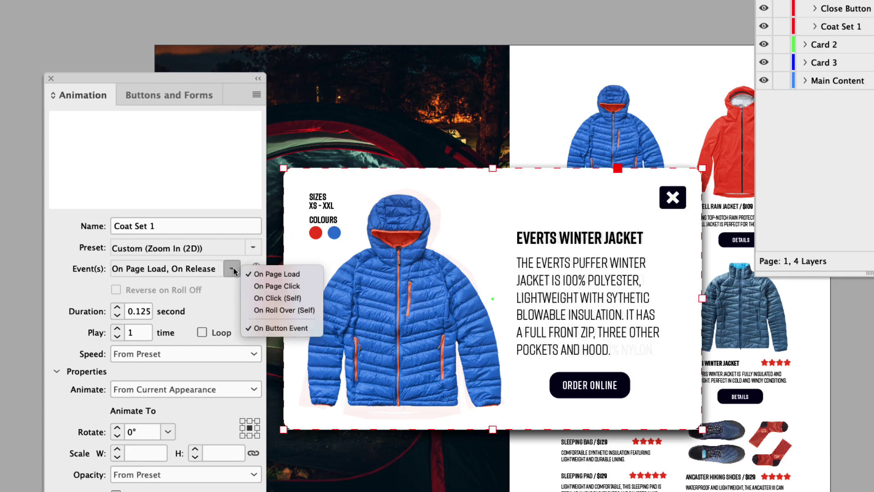
left_click(264, 275)
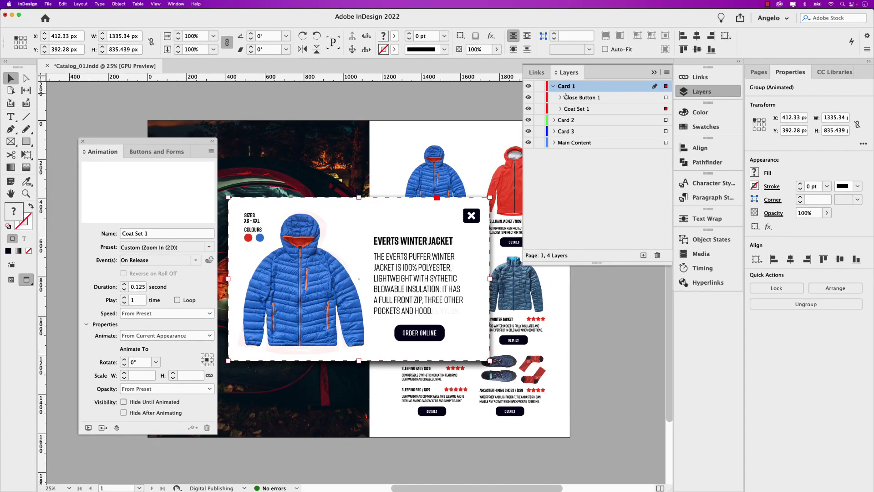
- Collapse and hide the Card 1 layer and expand the Card 2 layer
left_click(553, 86)
left_click(528, 86)
left_click(554, 97)
- Remove the On Page Load event from the animations of Close Button 2 and Coat Set 2
left_click(666, 109)
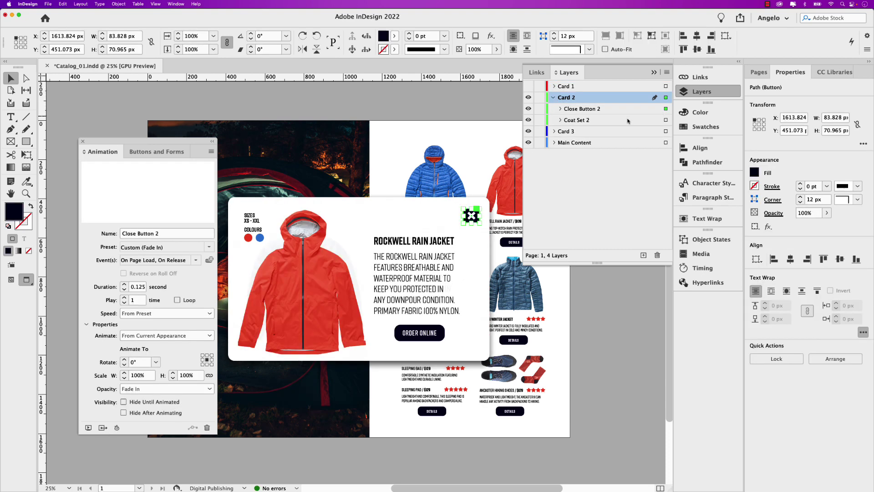
left_click(194, 262)
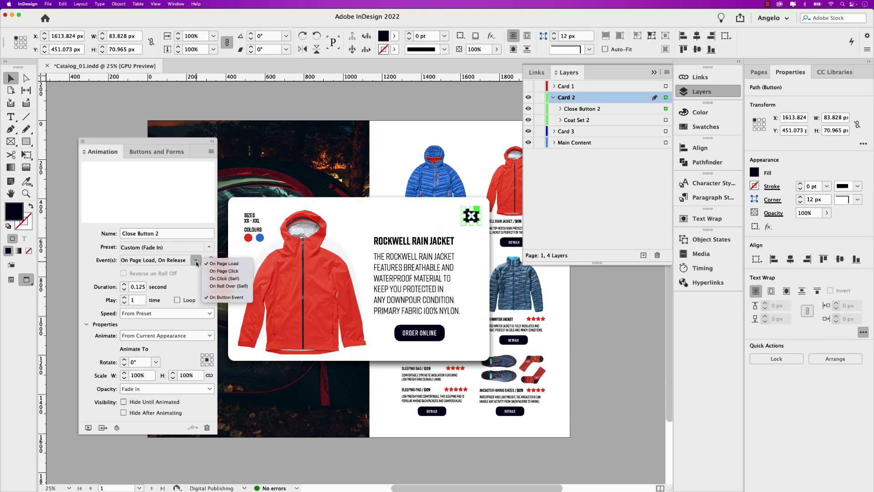
left_click(221, 266)
left_click(306, 280)
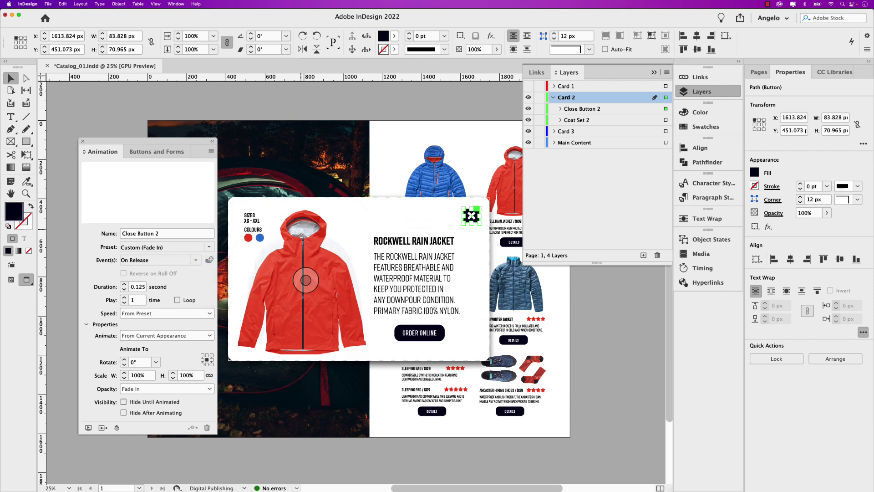
left_click(195, 262)
left_click(220, 266)
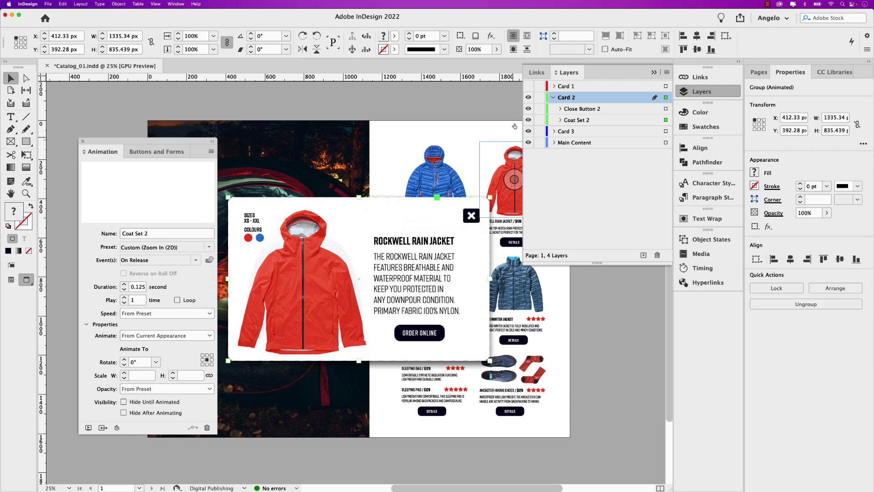
- Hide and collapse the Card 2 layer, and remove the On Page Load event from the Coat Set 3 and Close Button 3 animations
left_click(528, 98)
left_click(554, 98)
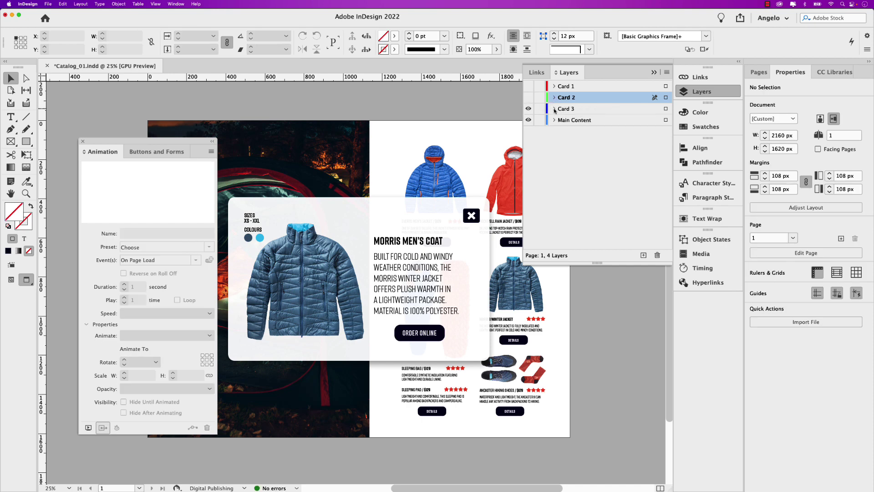
left_click(295, 253)
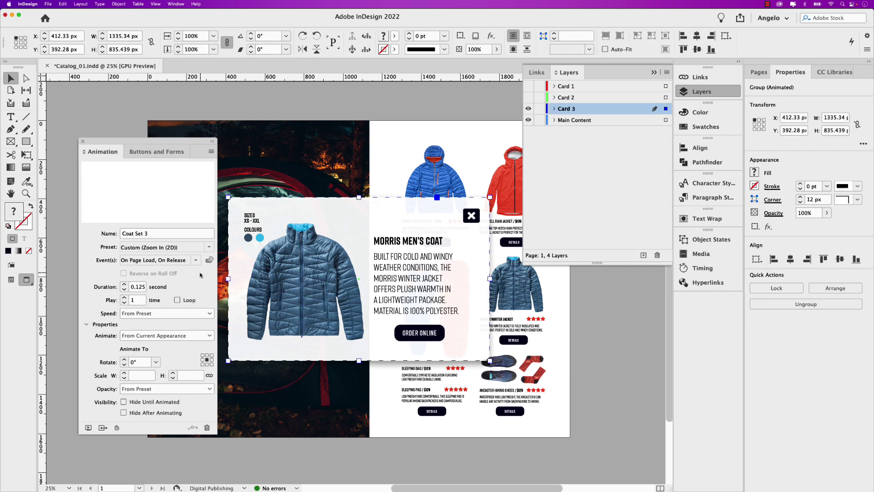
left_click(197, 262)
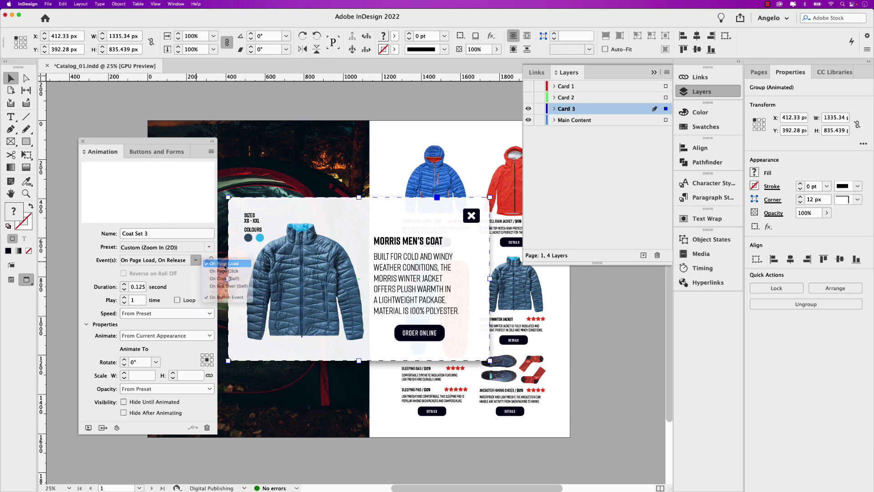
left_click(471, 215)
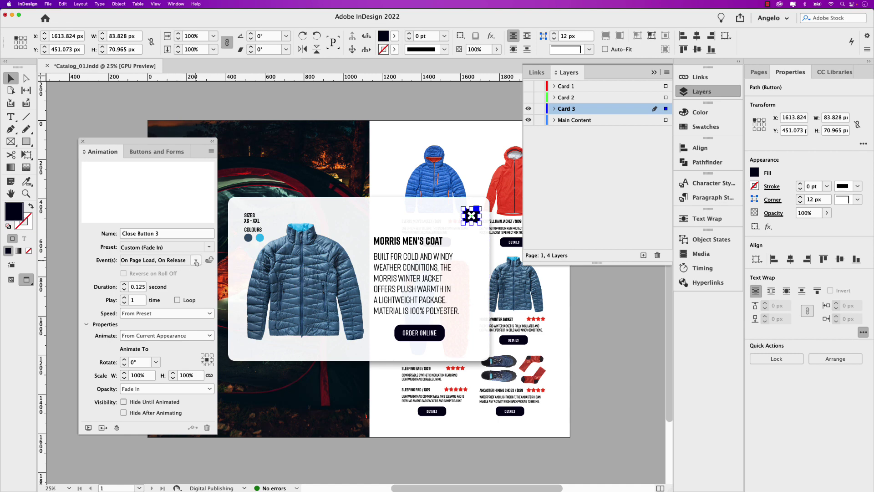
- Show the Card 1 and Card 2 layers so that all three card layers are displayed
left_click(528, 86)
left_click(528, 98)
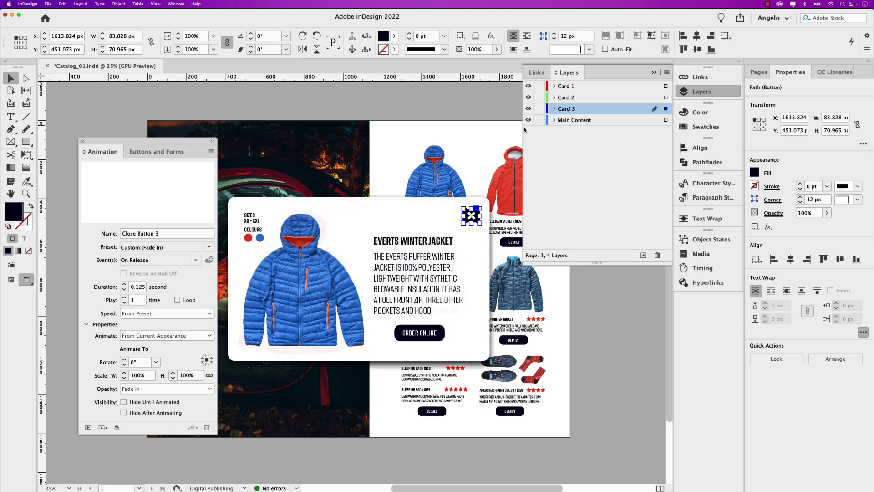
- Test the Details and close buttons of the three jacket cards in the EPUB Interactivity Preview, and close the preview
left_click(88, 427)
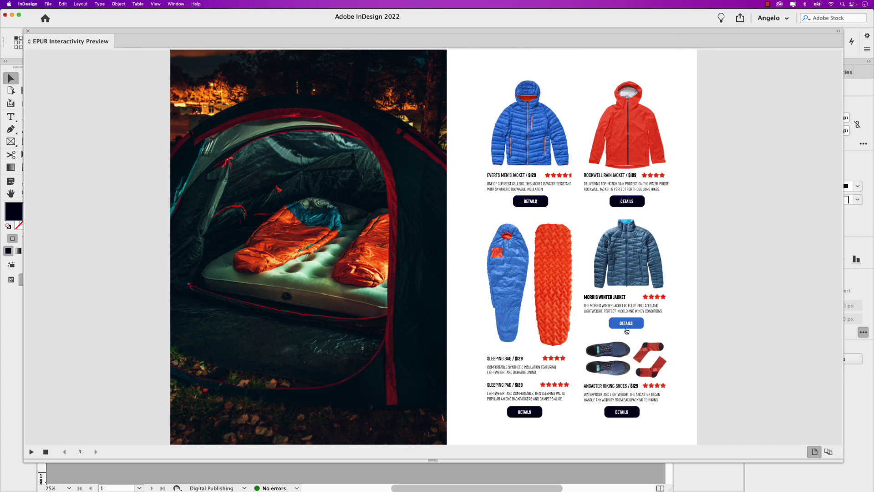
left_click(528, 201)
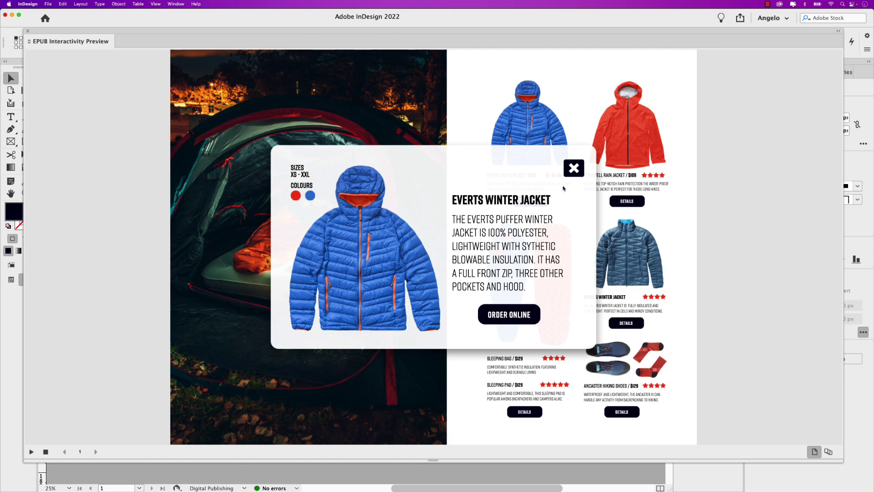
left_click(574, 175)
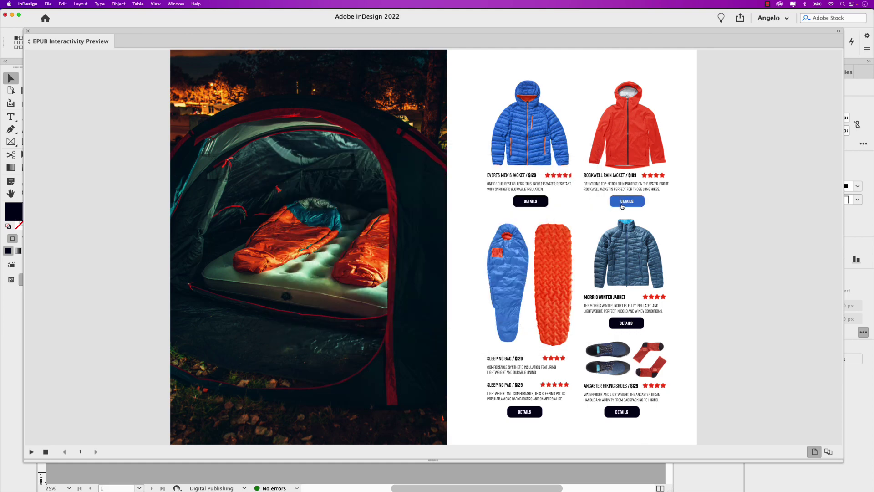
left_click(622, 205)
left_click(577, 172)
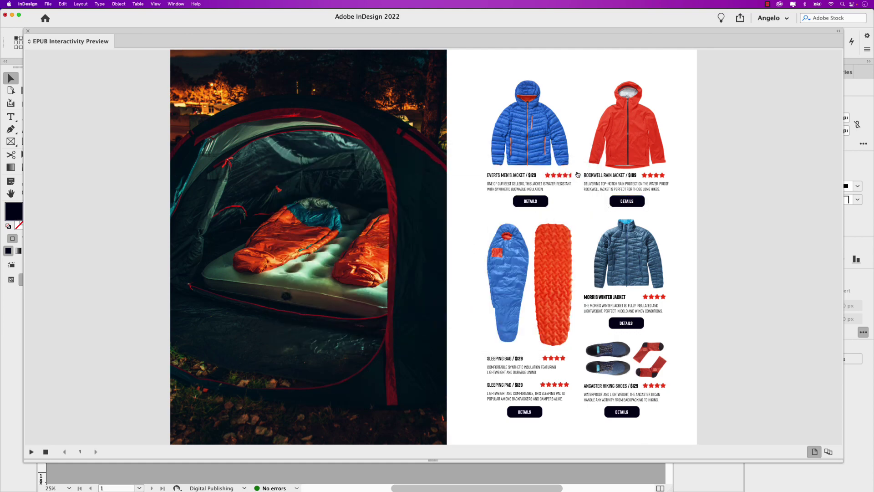
left_click(626, 323)
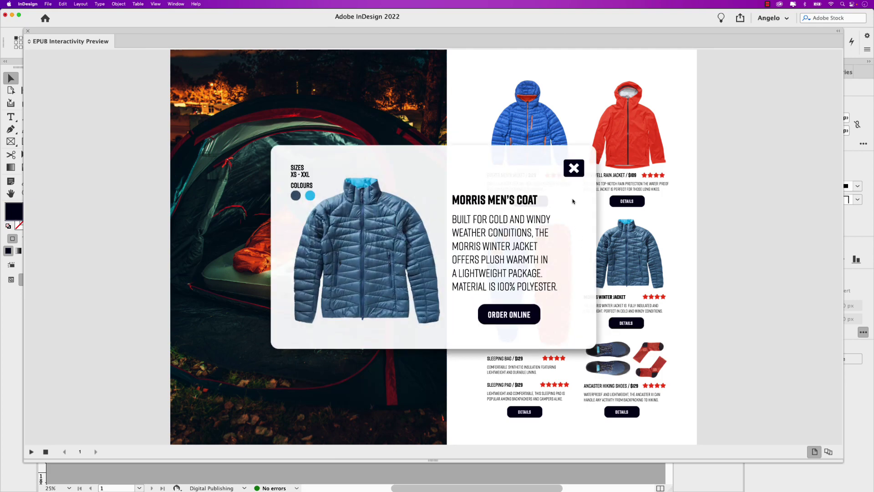
left_click(574, 169)
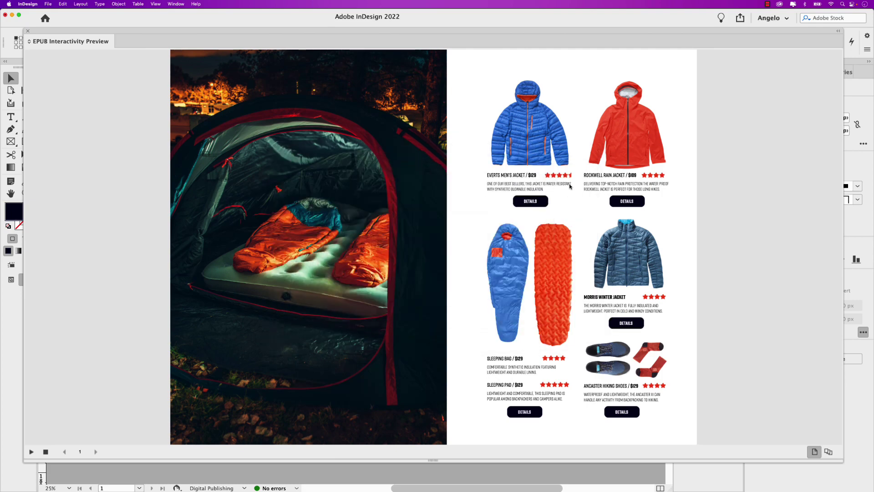
left_click(541, 205)
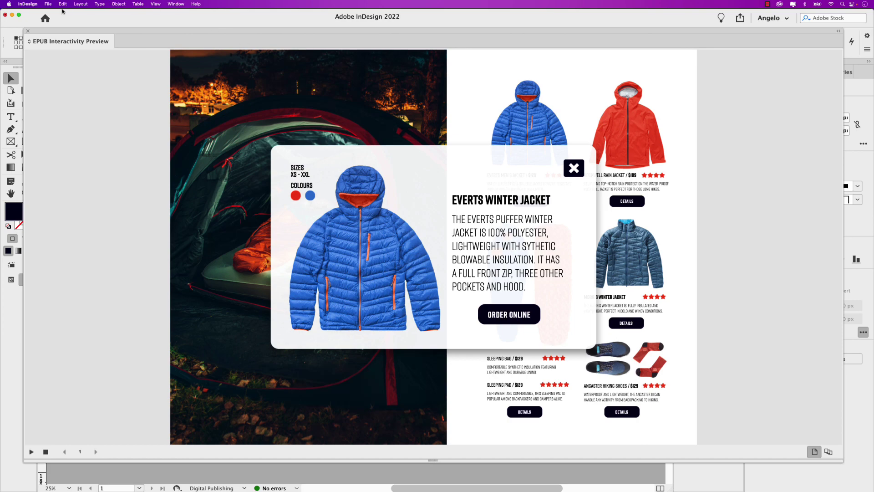
left_click(28, 32)
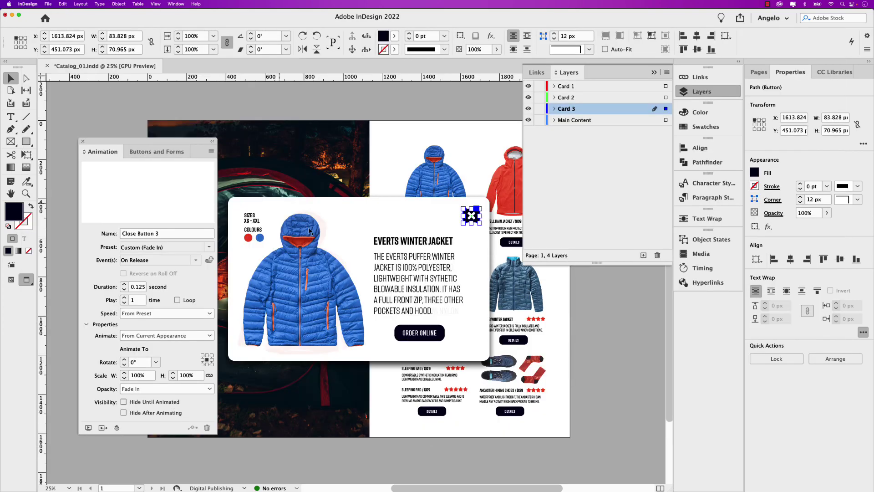
- Select the Order Online button inside the Everts Winter Jacket card and group the Hyperlinks panel with the floating Animation and Buttons panels
left_click(432, 328)
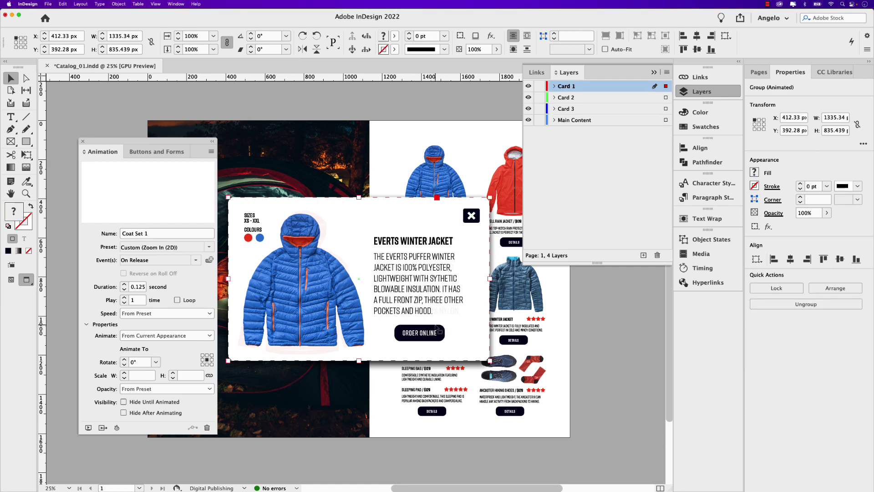
double_click(421, 337)
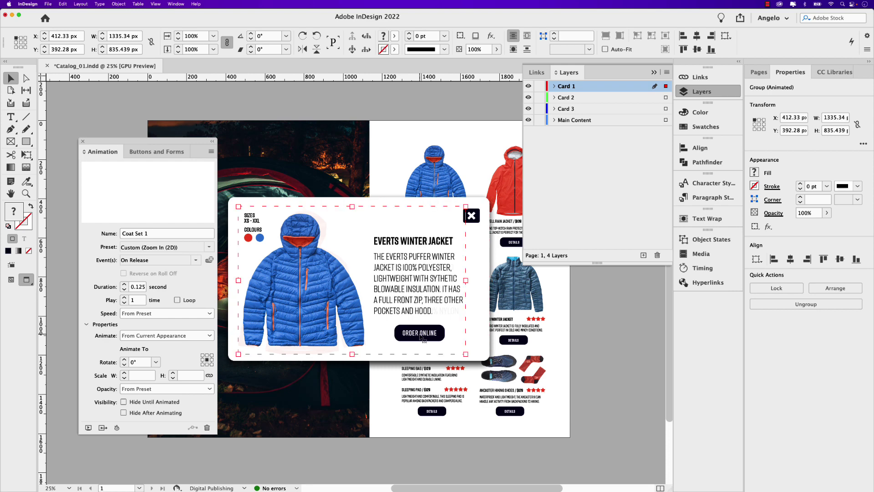
double_click(421, 336)
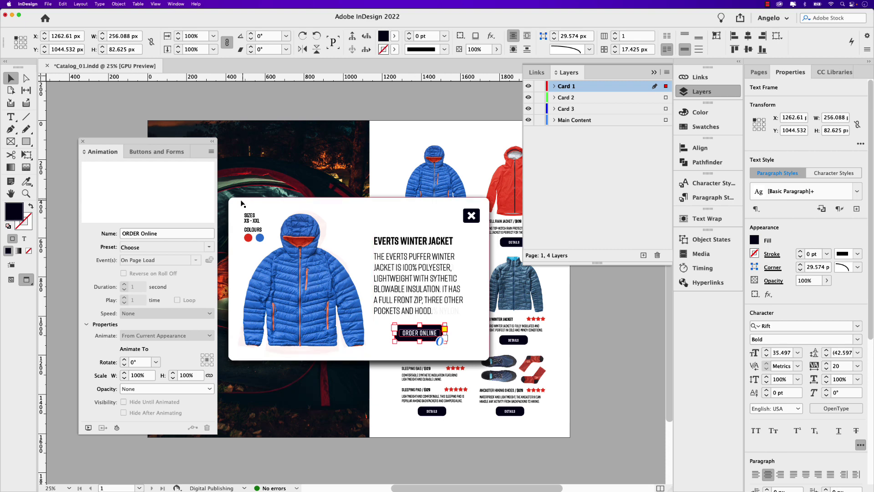
left_click(162, 152)
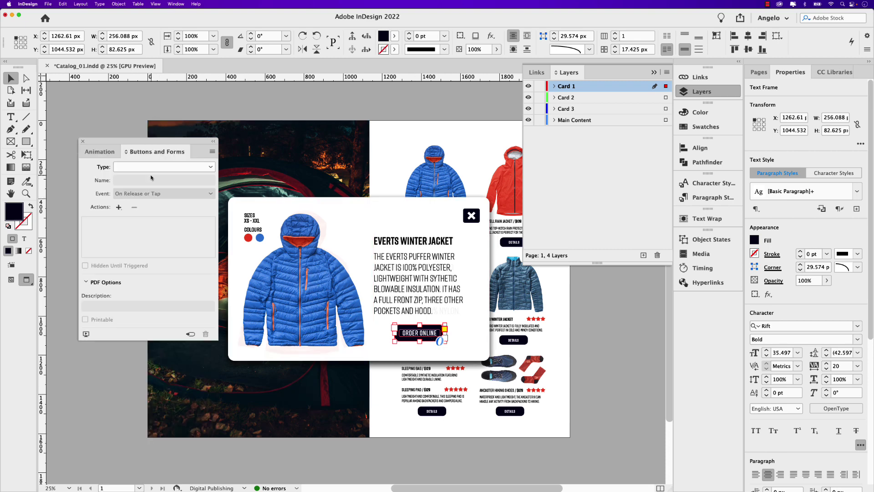
left_click(695, 284)
left_click_drag(631, 203, 142, 154)
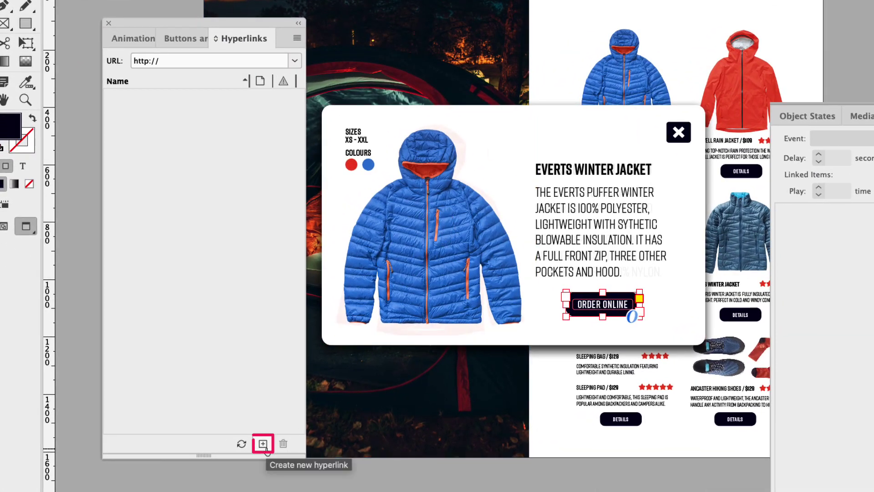
left_click(297, 38)
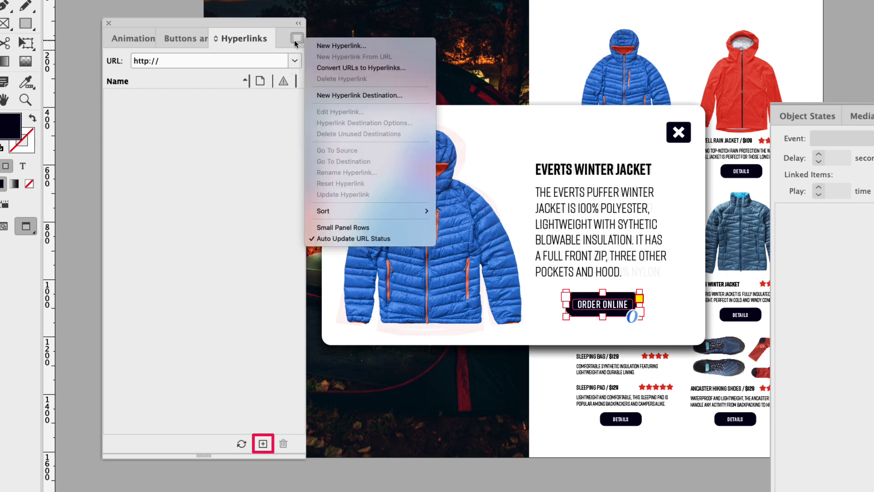
left_click(337, 46)
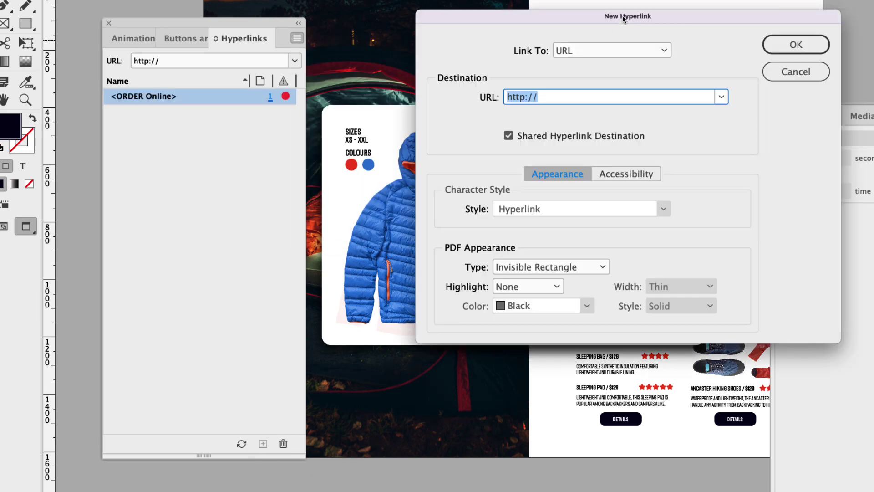
left_click_drag(595, 20, 508, 13)
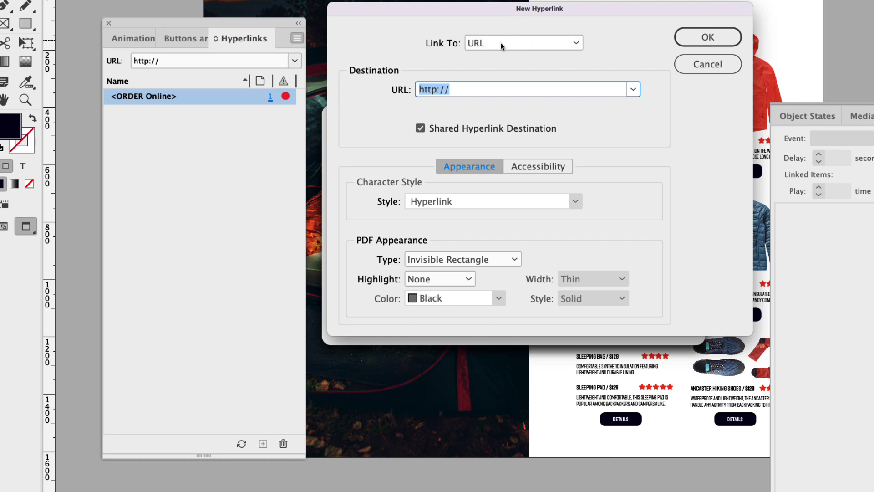
left_click(460, 91)
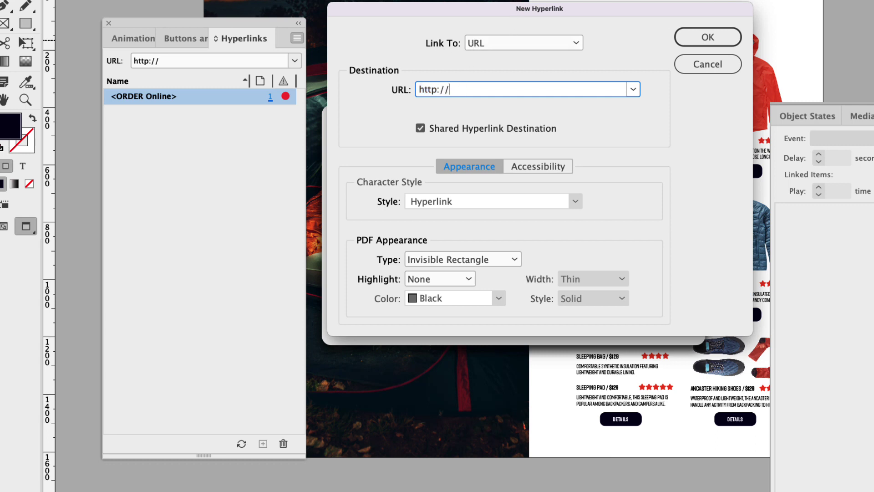
type("www.montilladesign.com/tutorials")
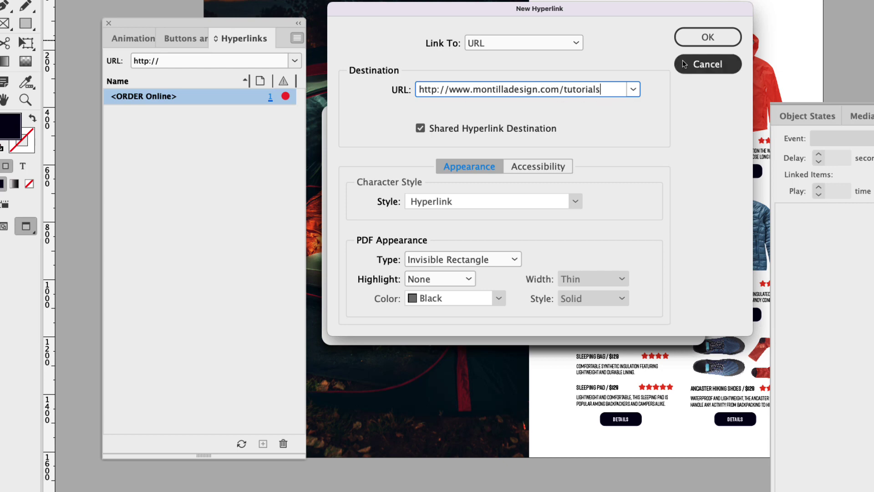
left_click(708, 37)
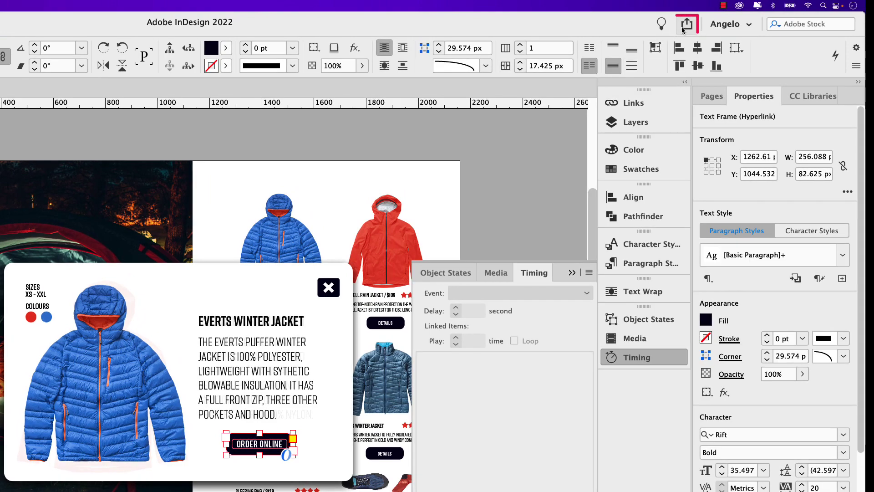
- Publish all pages of the document online as a new document titled Catalog, exported as single pages, and open it in the browser
left_click(684, 26)
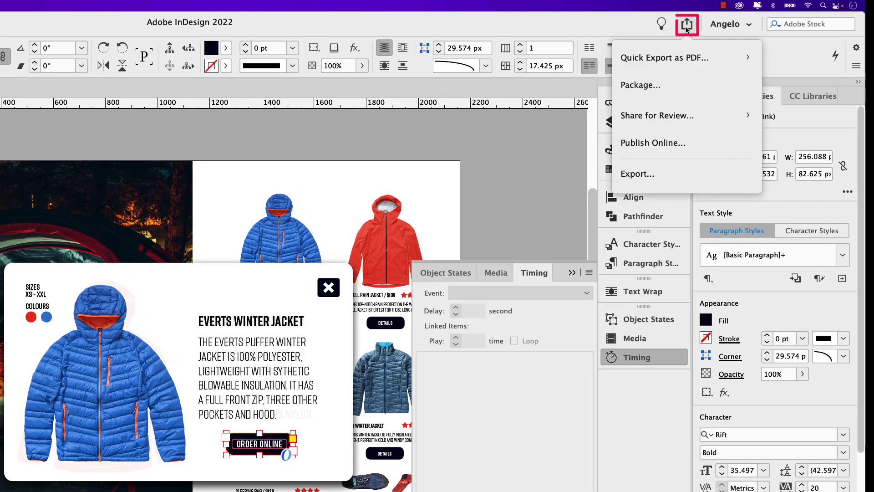
left_click(680, 143)
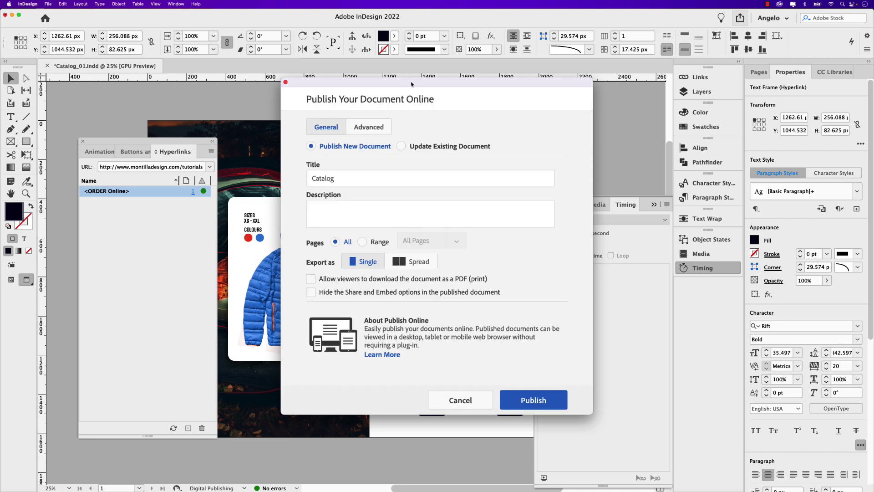
left_click_drag(411, 83, 391, 89)
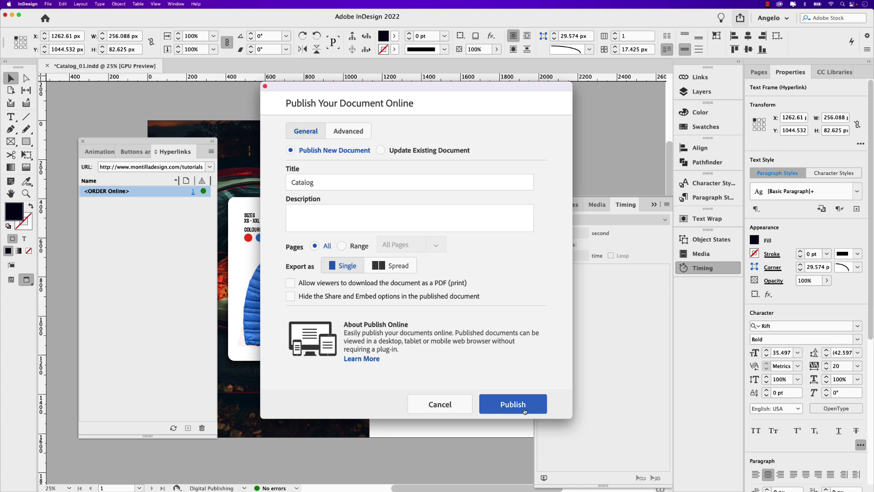
left_click(452, 404)
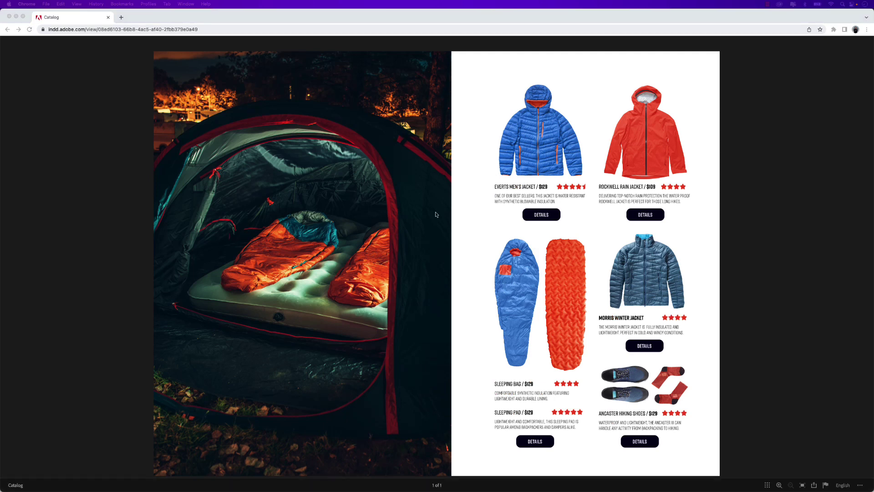
- Test the three jacket cards' Details and close buttons in full screen, and follow the Order Online link on the Everts Winter Jacket card
left_click(803, 485)
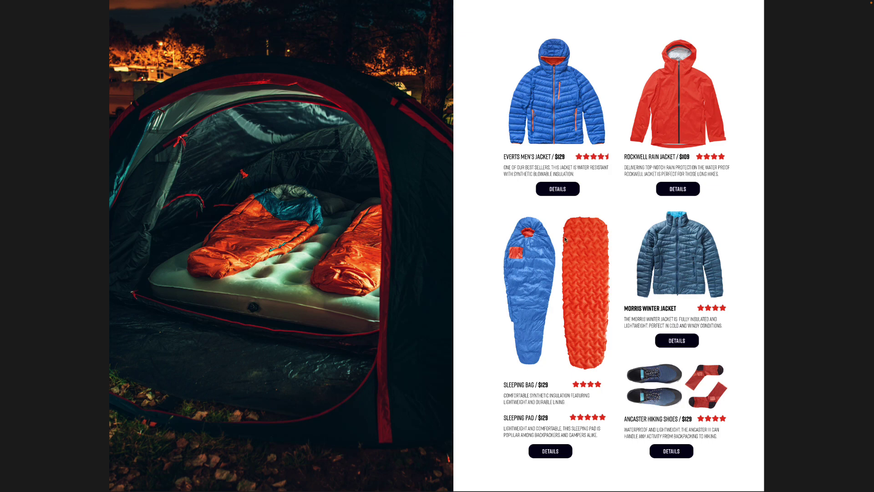
left_click(567, 190)
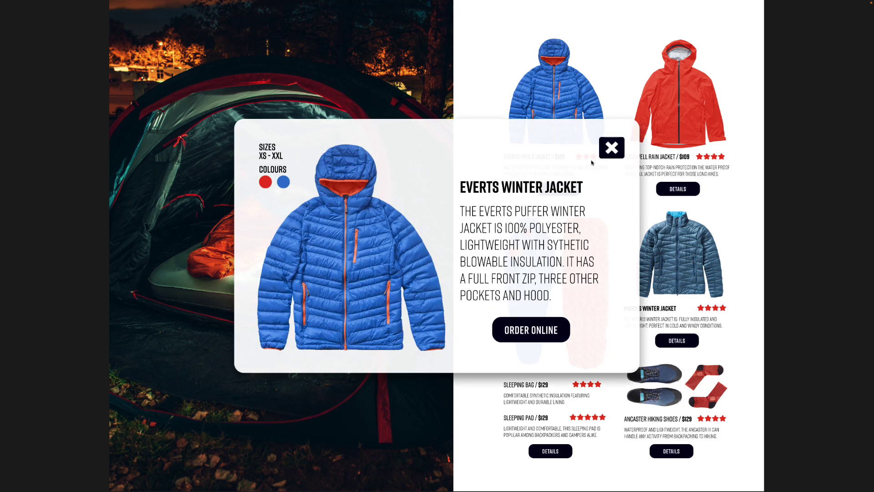
left_click(612, 147)
left_click(674, 192)
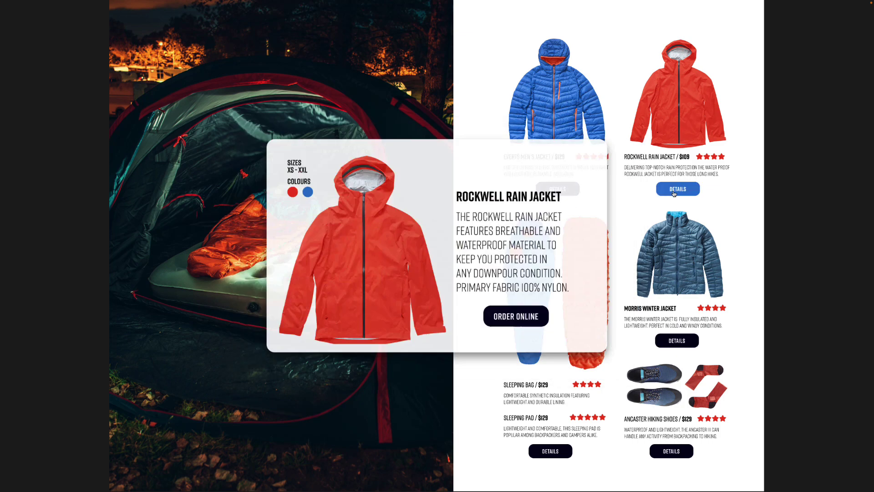
left_click(611, 147)
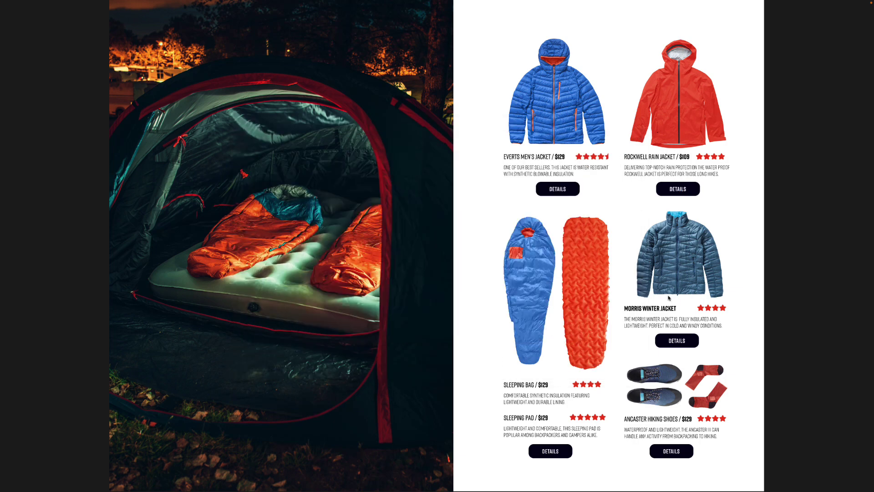
left_click(677, 340)
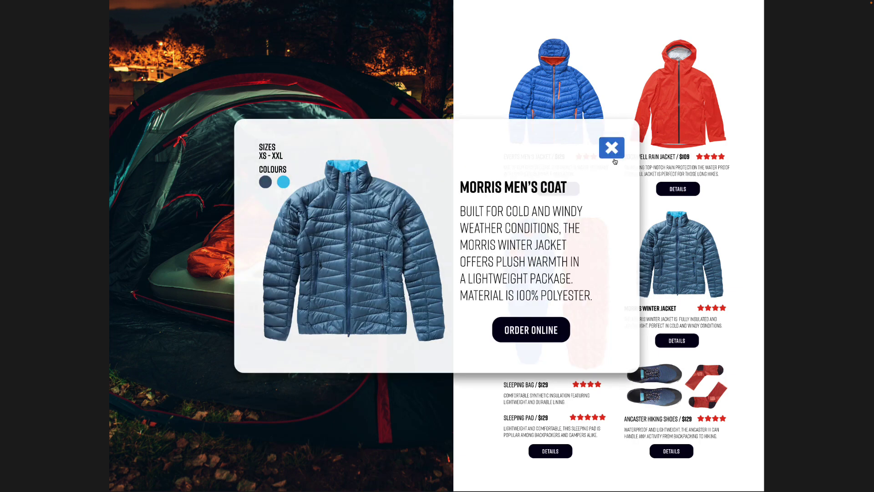
left_click(611, 148)
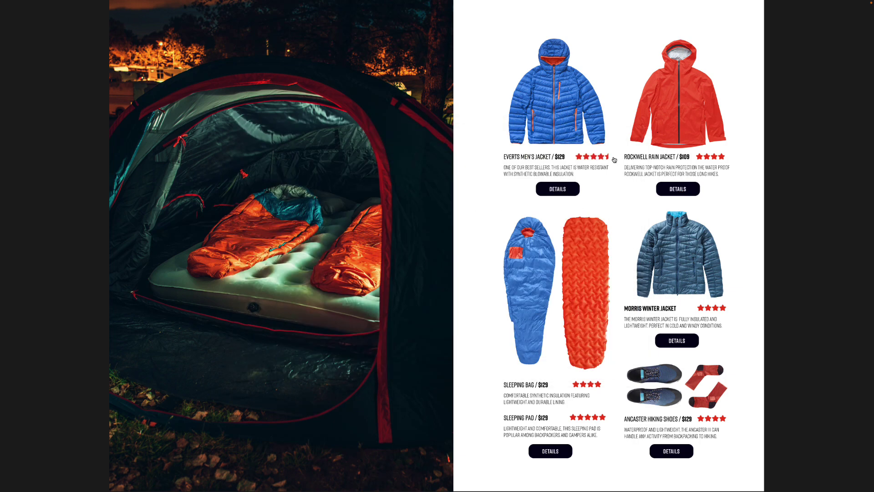
left_click(558, 189)
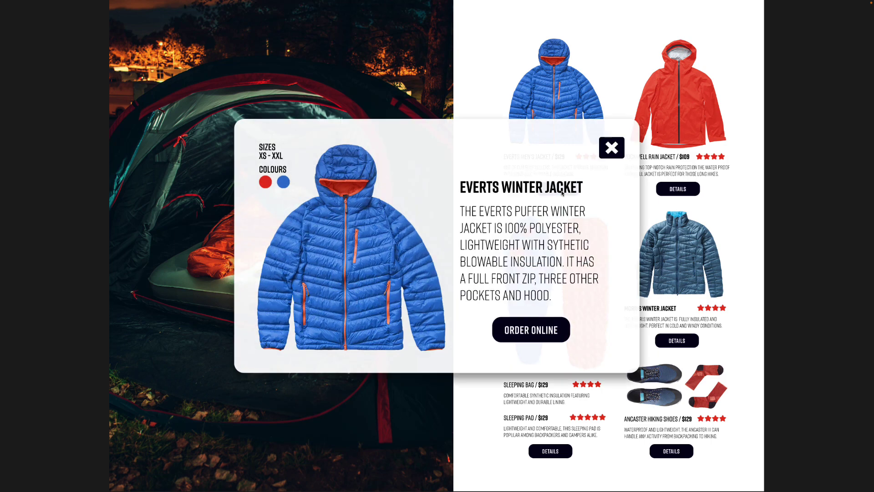
left_click(538, 333)
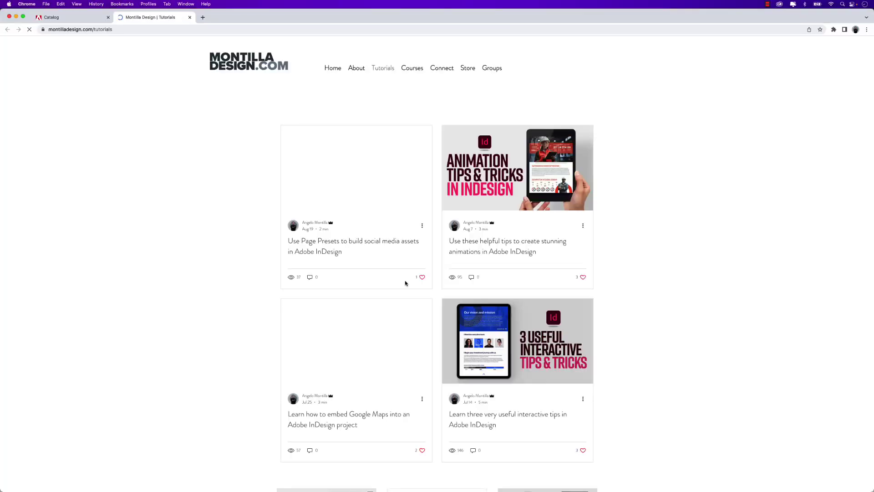